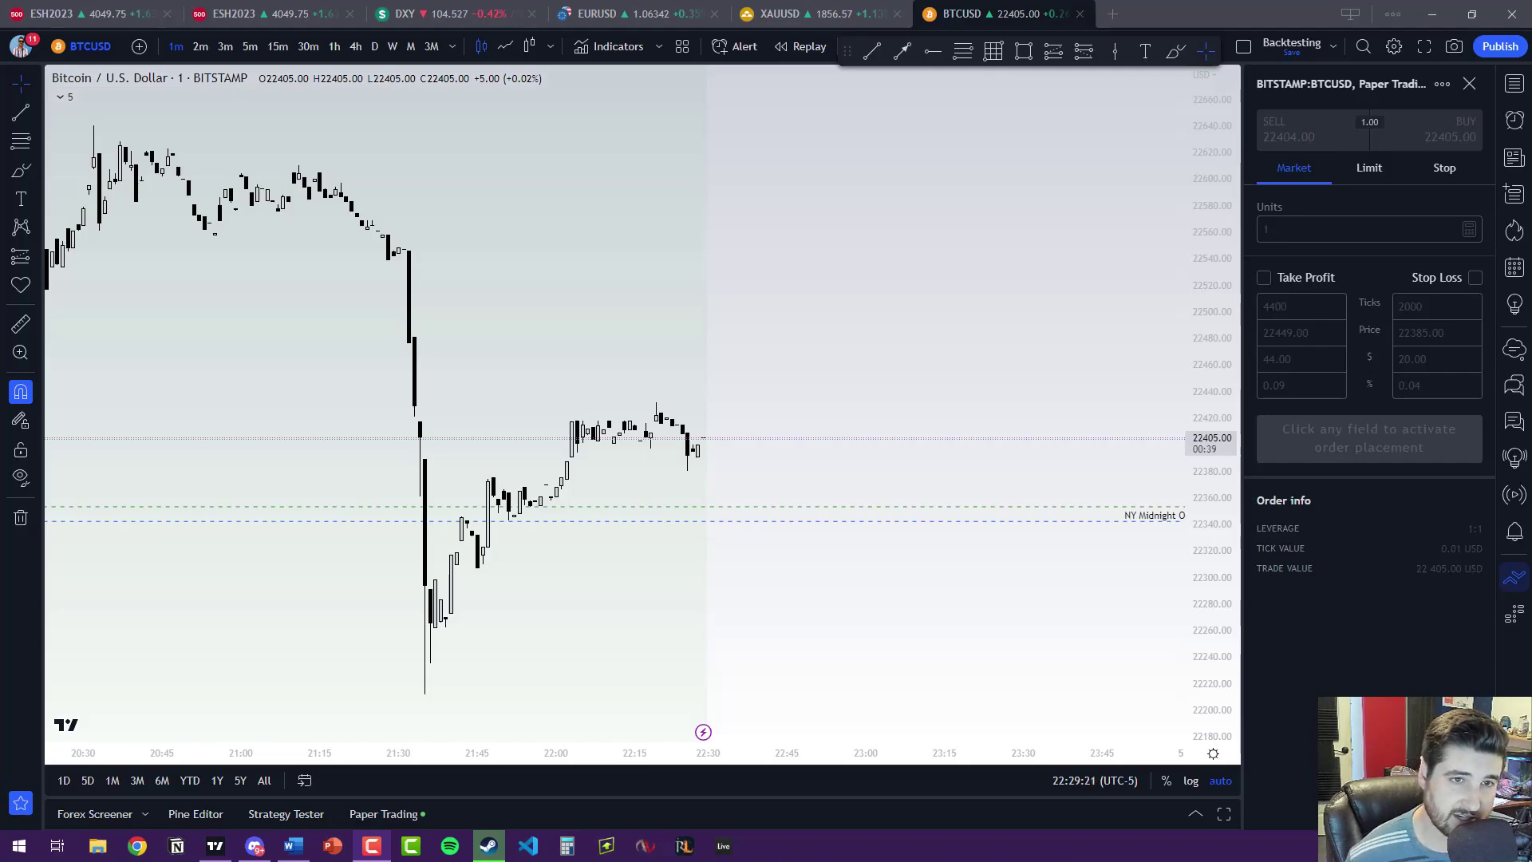
# - Draw a freehand brush stroke across the Bitcoin chart and show the available brush and shape tools
pyautogui.click(22, 171)
pyautogui.moveTo(809, 353); pyautogui.dragTo(527, 186)
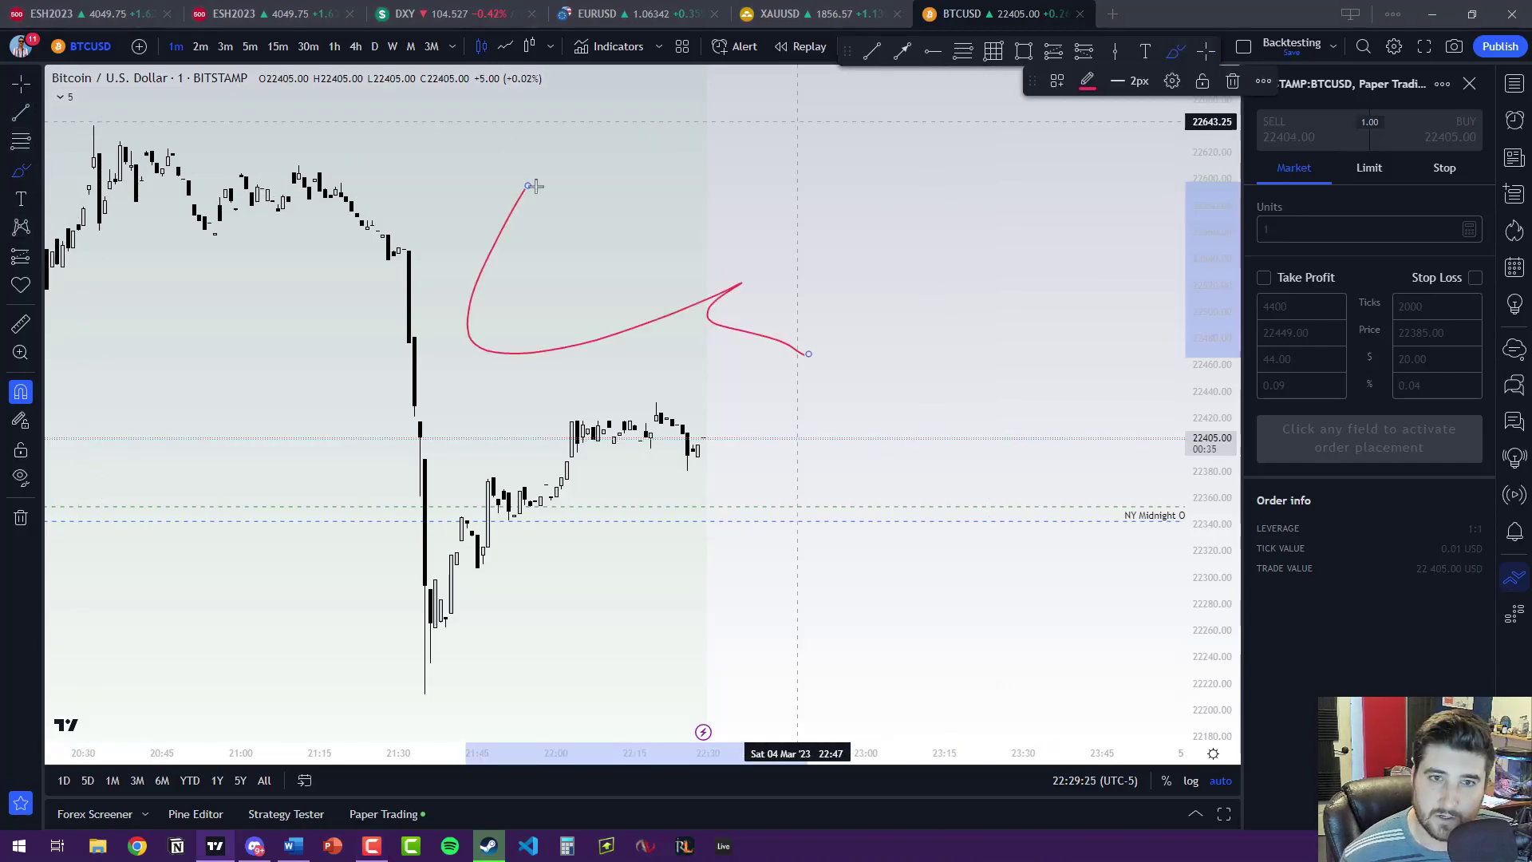
pyautogui.click(33, 181)
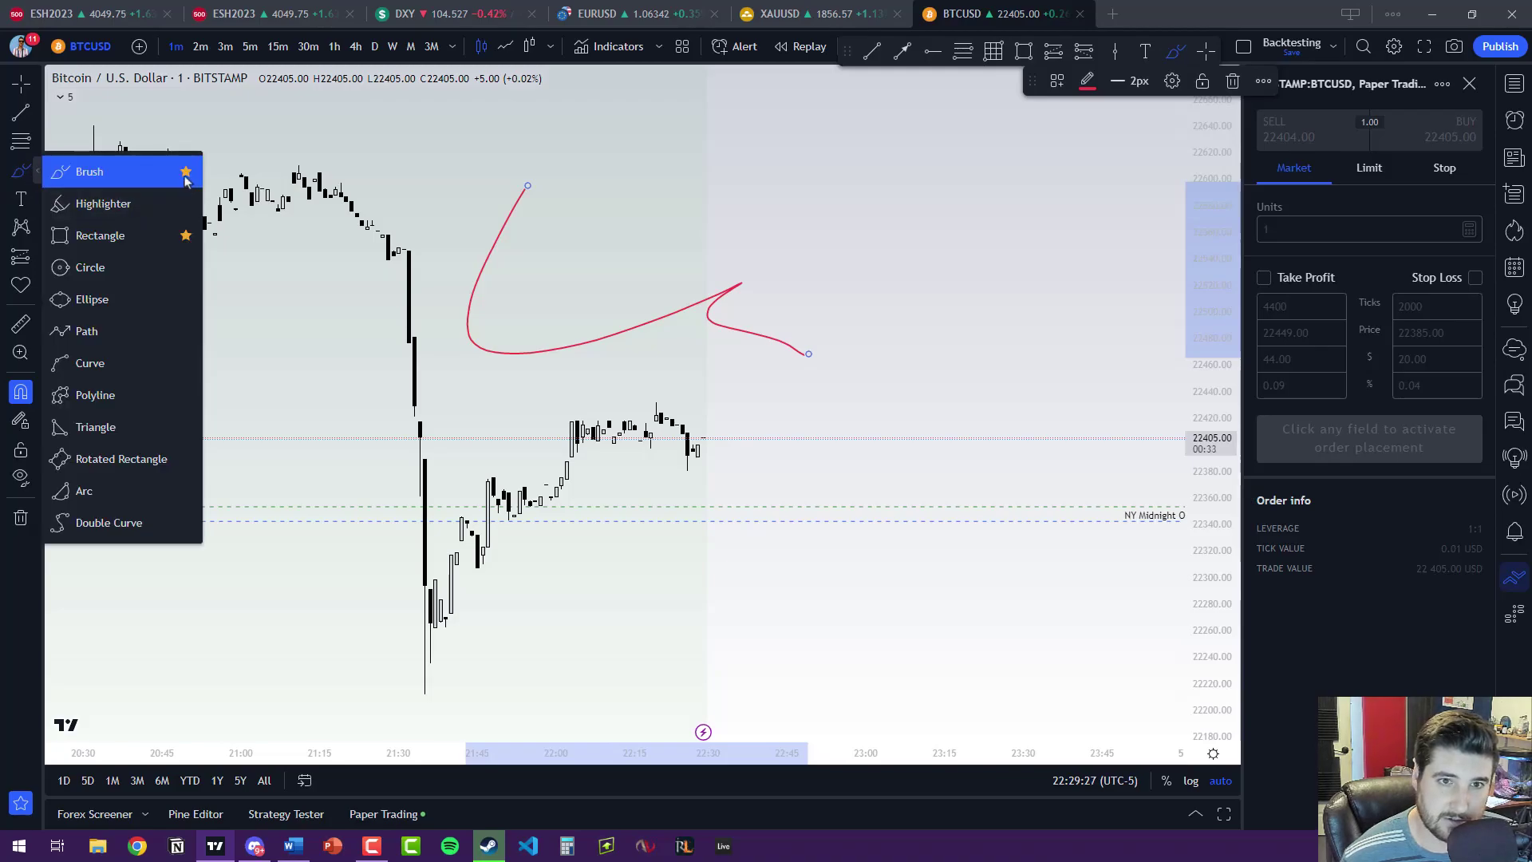
# - Place a long position with entry about 22510, stop about 22464 and target about 22632, and delete it together with the brush stroke
pyautogui.click(1045, 54)
pyautogui.click(818, 298)
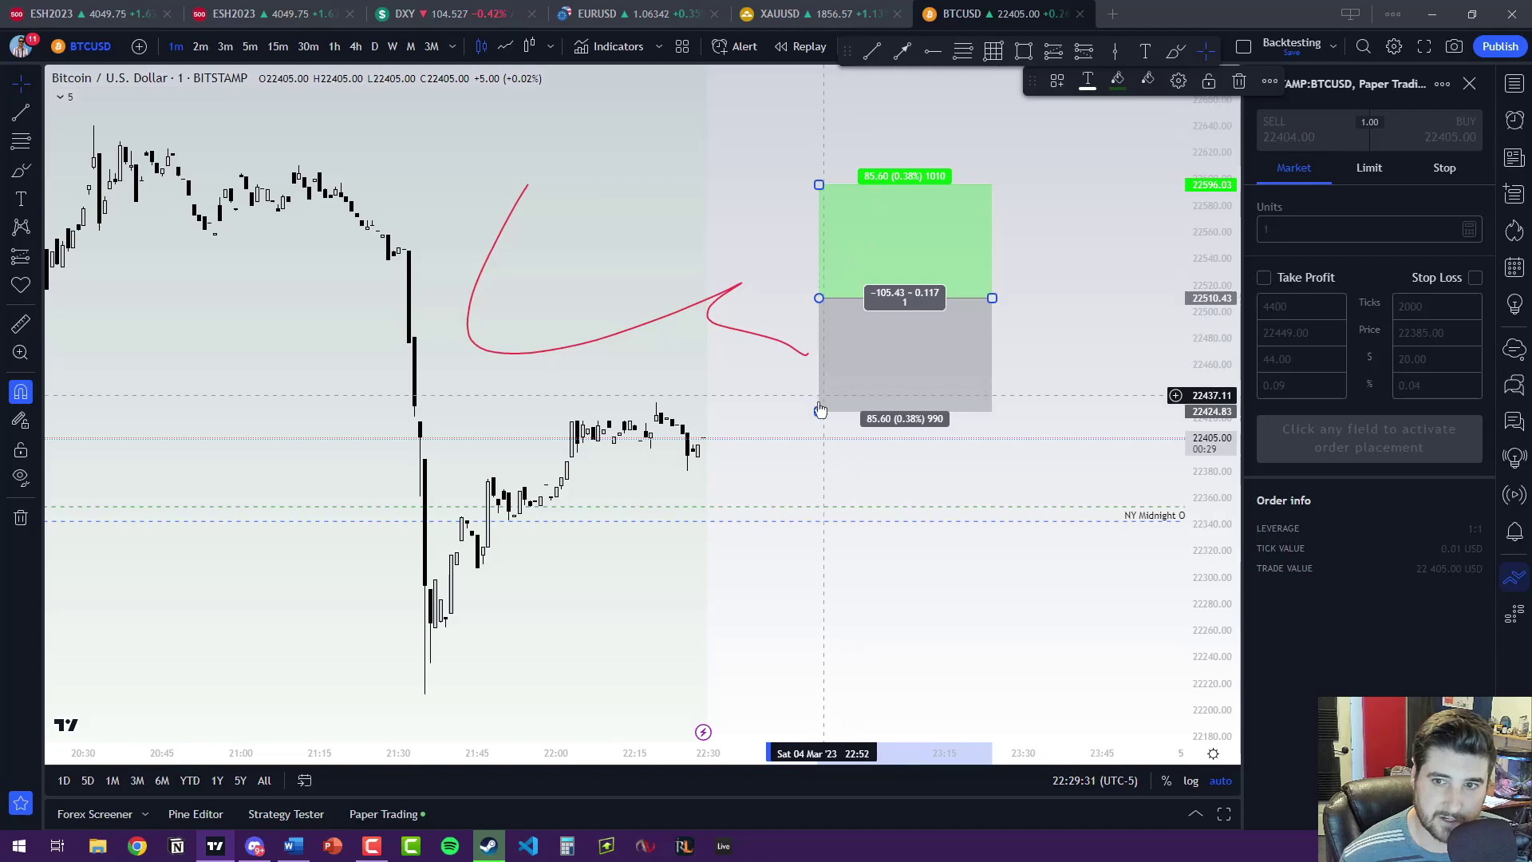
pyautogui.moveTo(819, 410); pyautogui.dragTo(819, 360)
pyautogui.moveTo(818, 185); pyautogui.dragTo(818, 136)
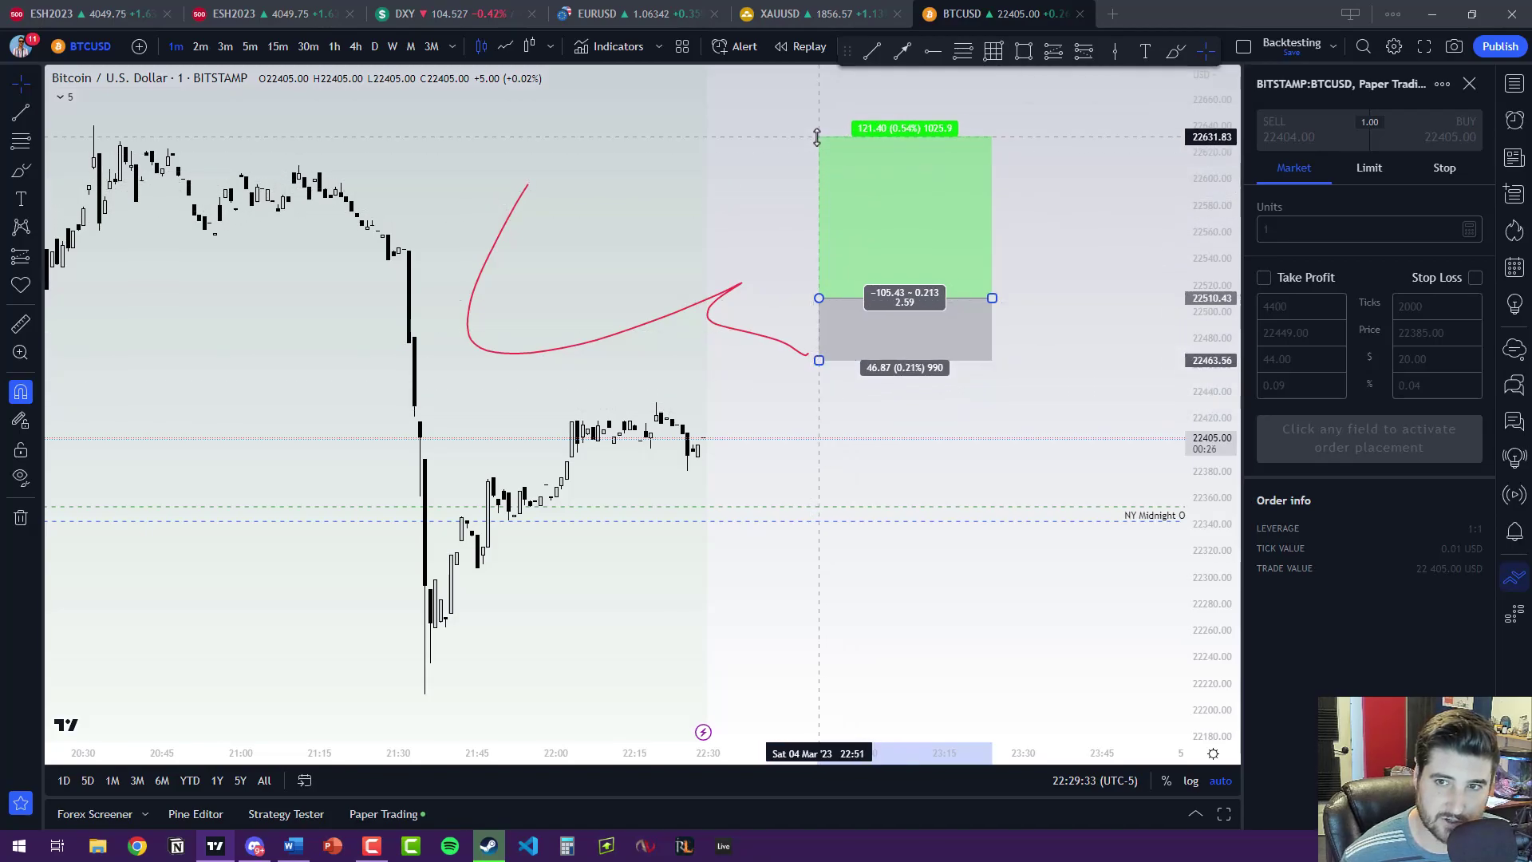
pyautogui.press('Delete')
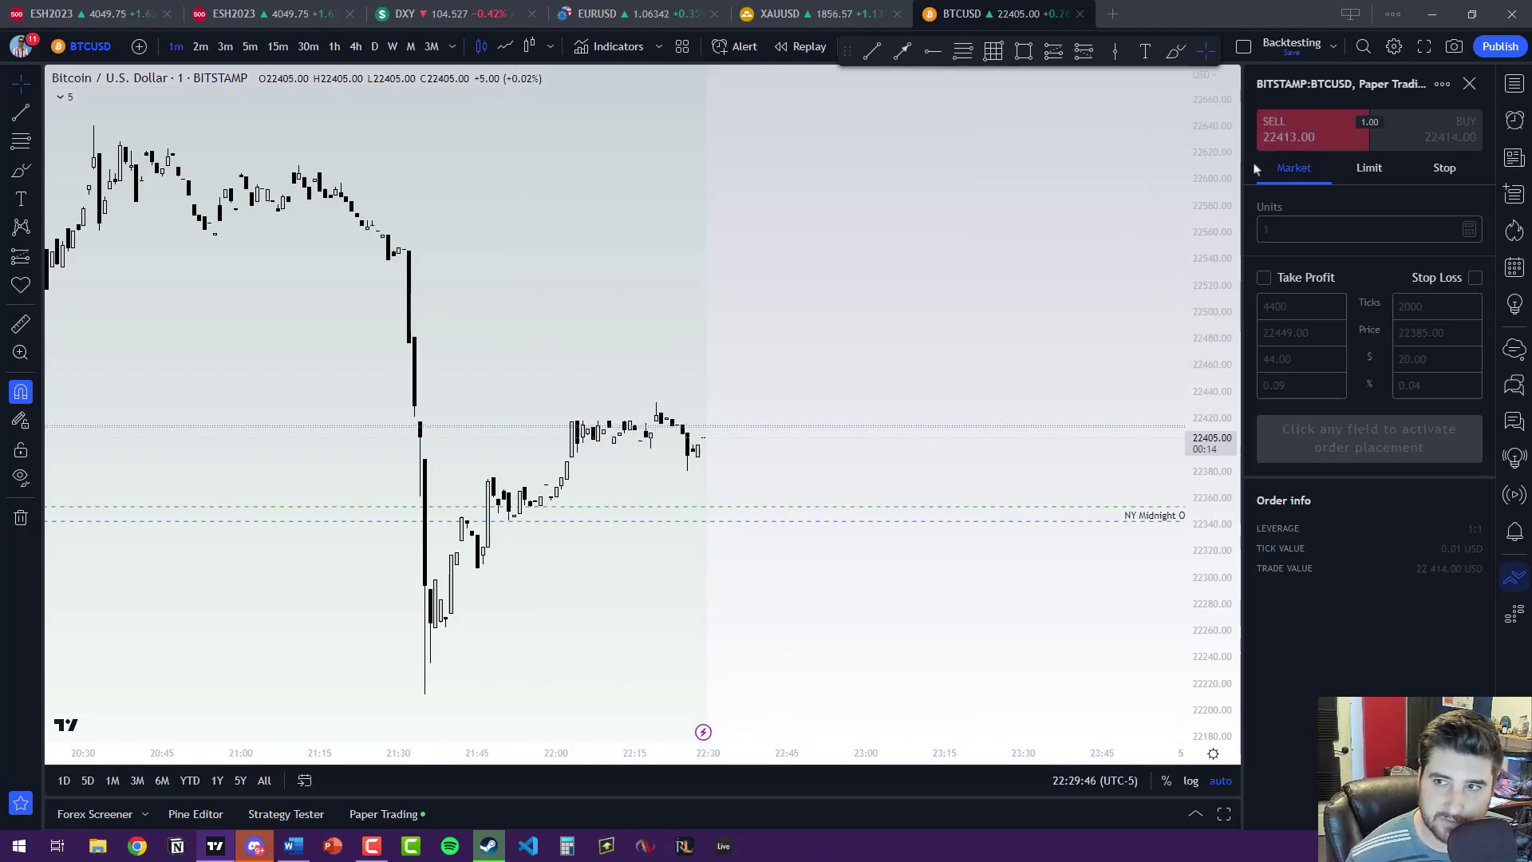
# - Examine the paper trading account's balance and open positions, and collapse the account details
pyautogui.click(377, 814)
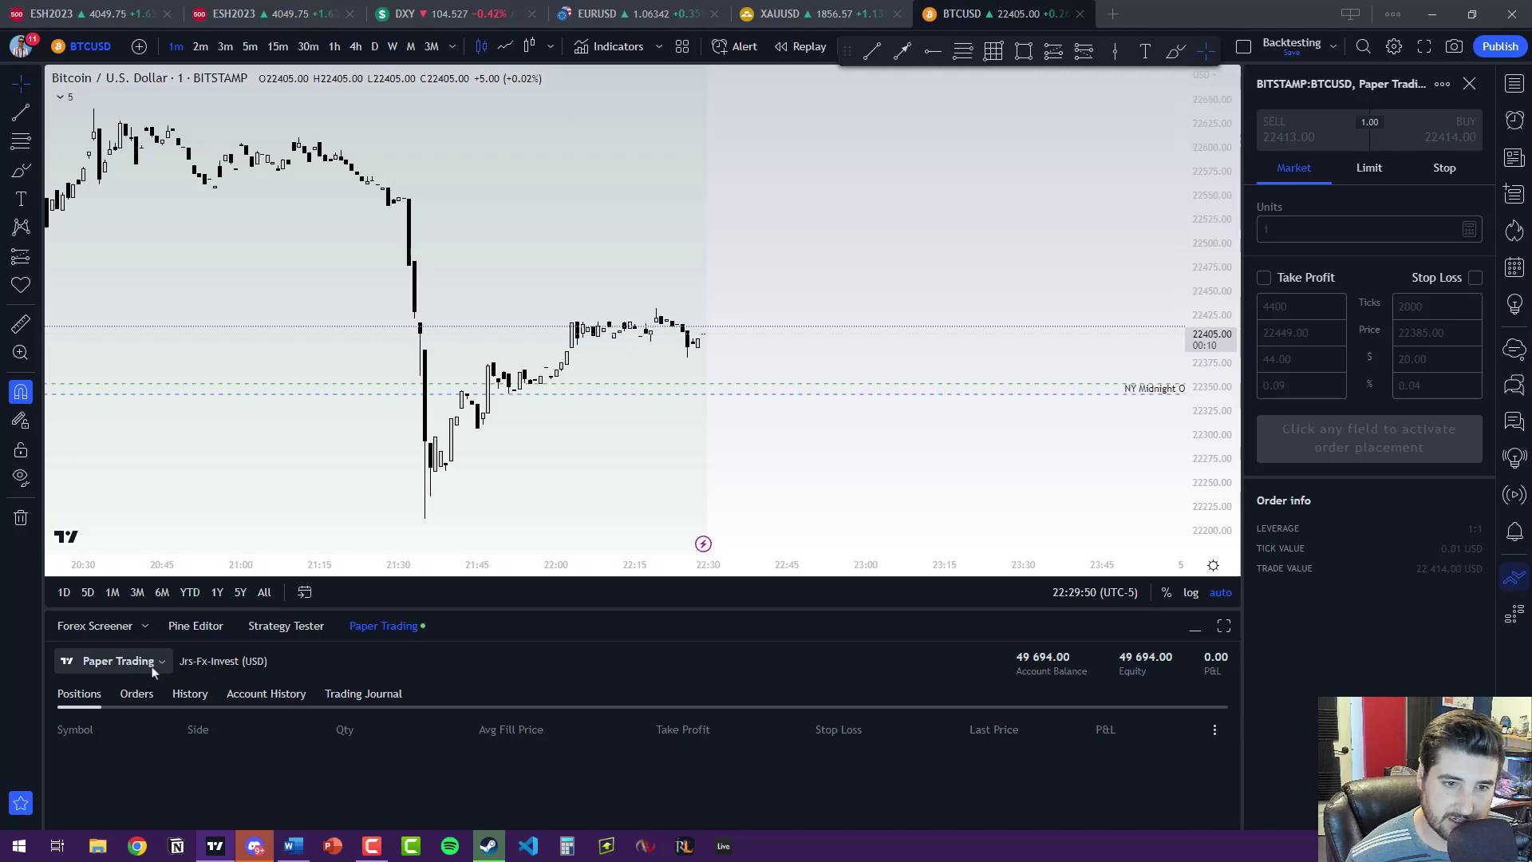
pyautogui.click(1187, 631)
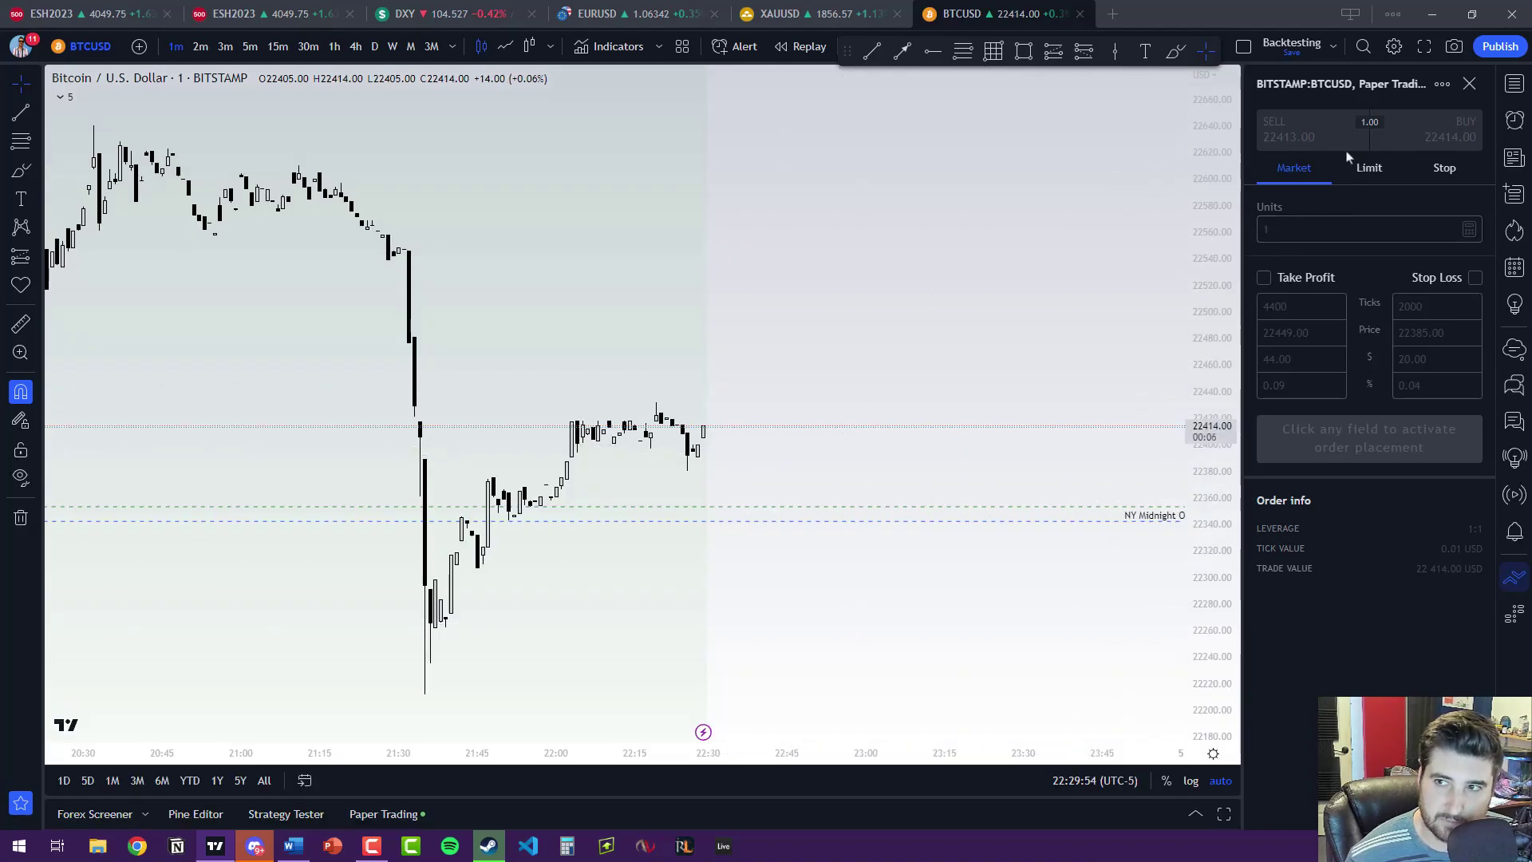
# - Buy 1 unit of BTCUSD at market and set the position's take profit on the chart at 22432.30
pyautogui.click(1307, 141)
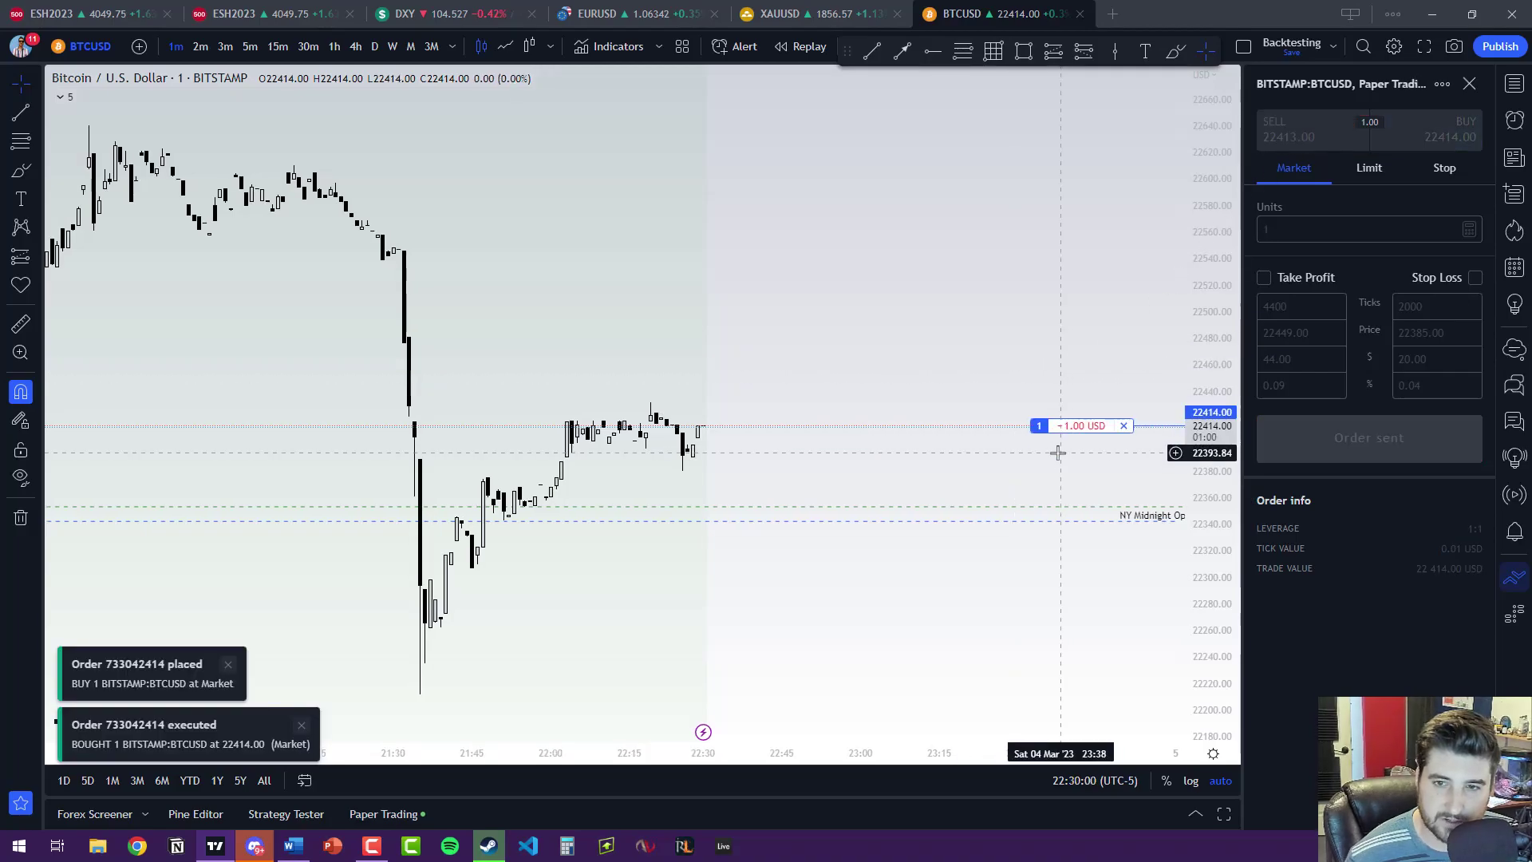
pyautogui.moveTo(1048, 436)
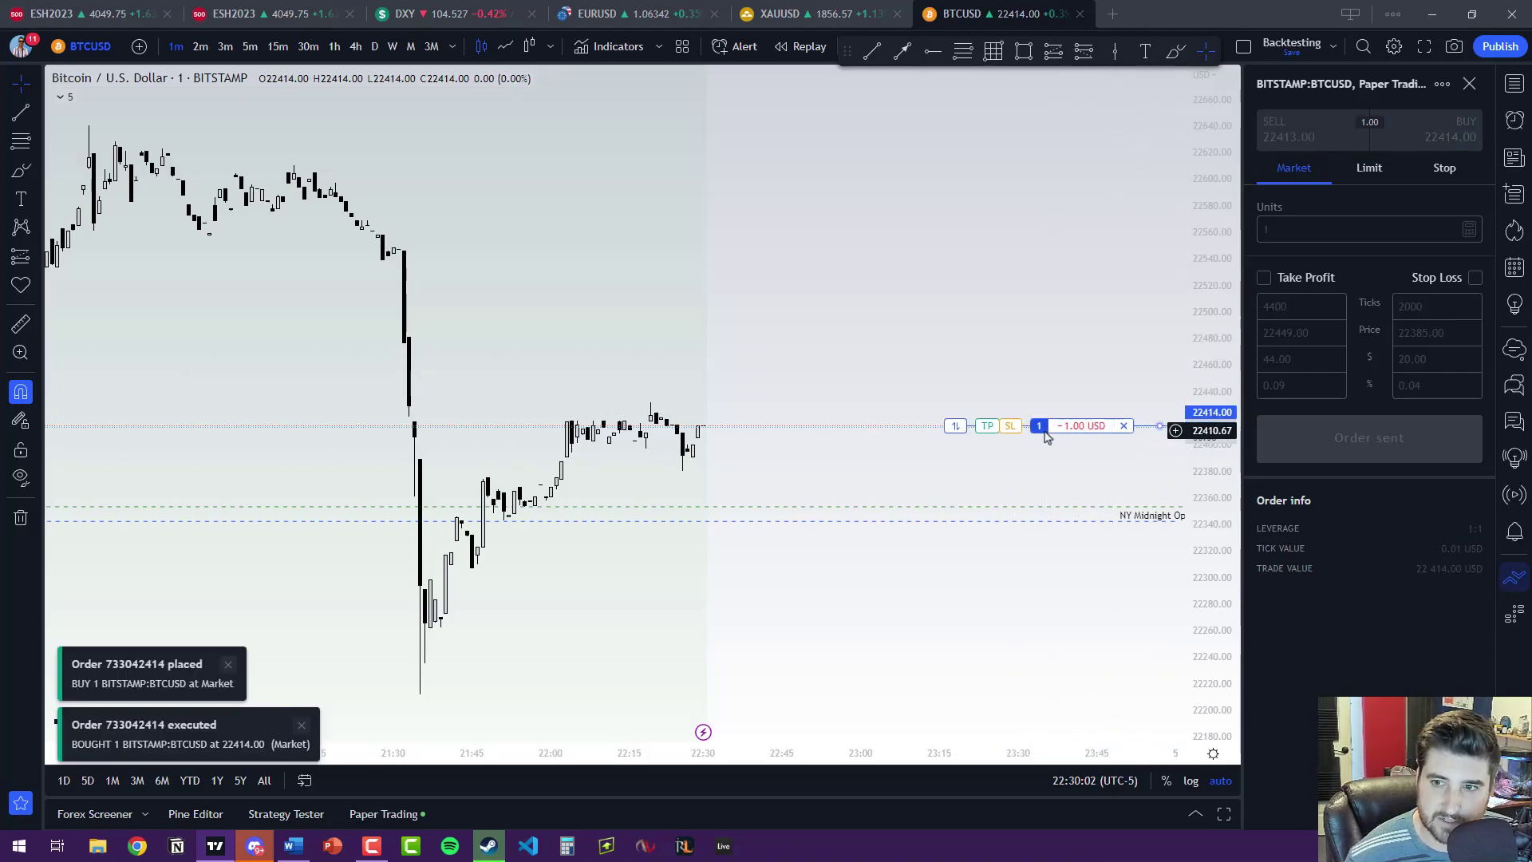
pyautogui.moveTo(987, 426); pyautogui.dragTo(989, 423)
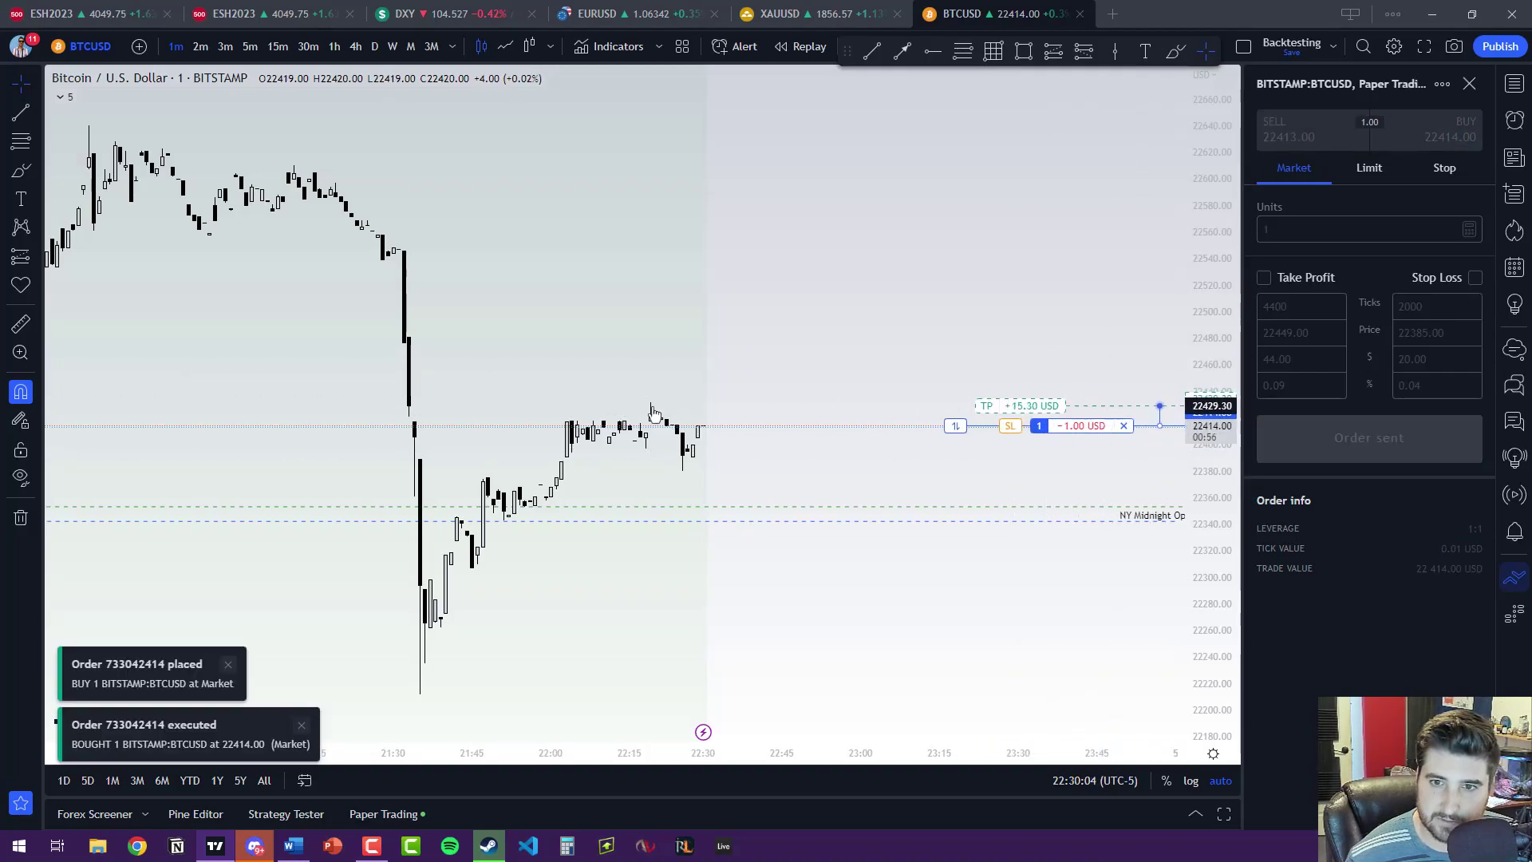
pyautogui.moveTo(650, 410); pyautogui.dragTo(650, 401)
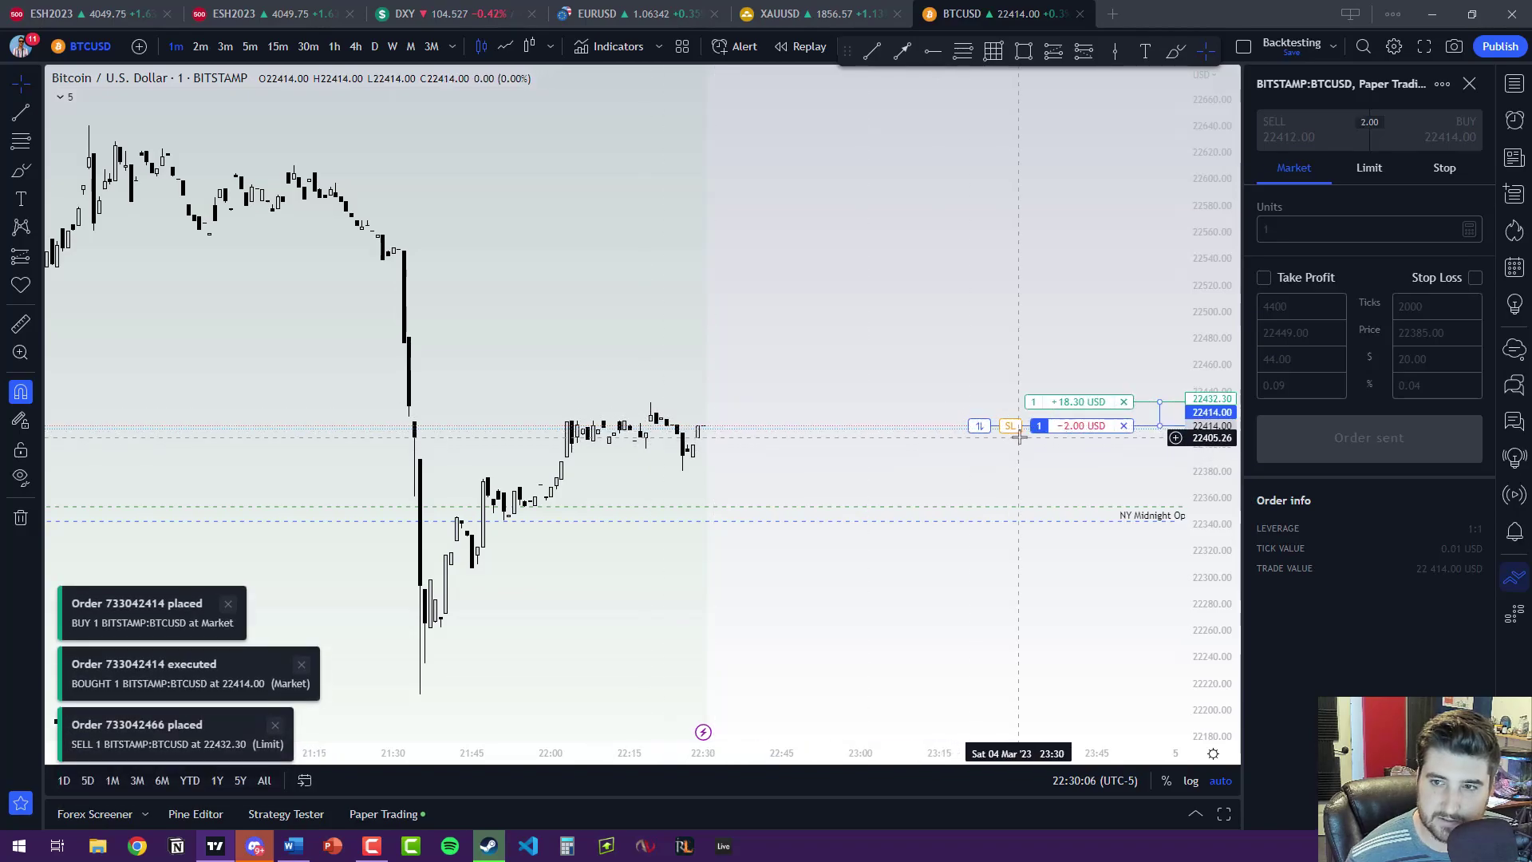
# - Set the position's stop loss at 22379.42 and move its take profit up to 22479.78
pyautogui.moveTo(834, 475); pyautogui.dragTo(686, 479)
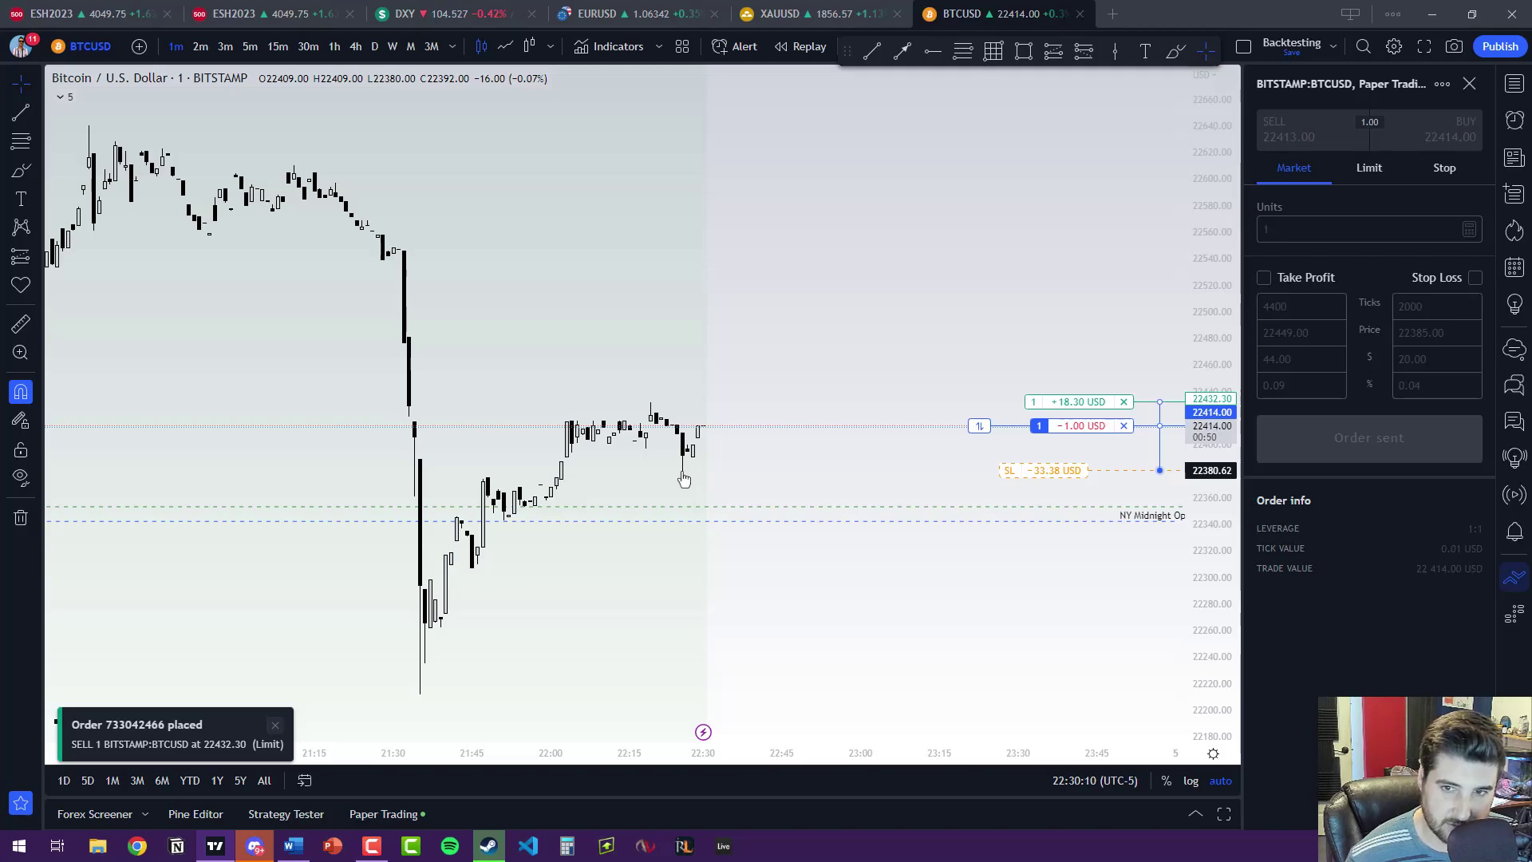
pyautogui.moveTo(696, 475); pyautogui.dragTo(747, 465)
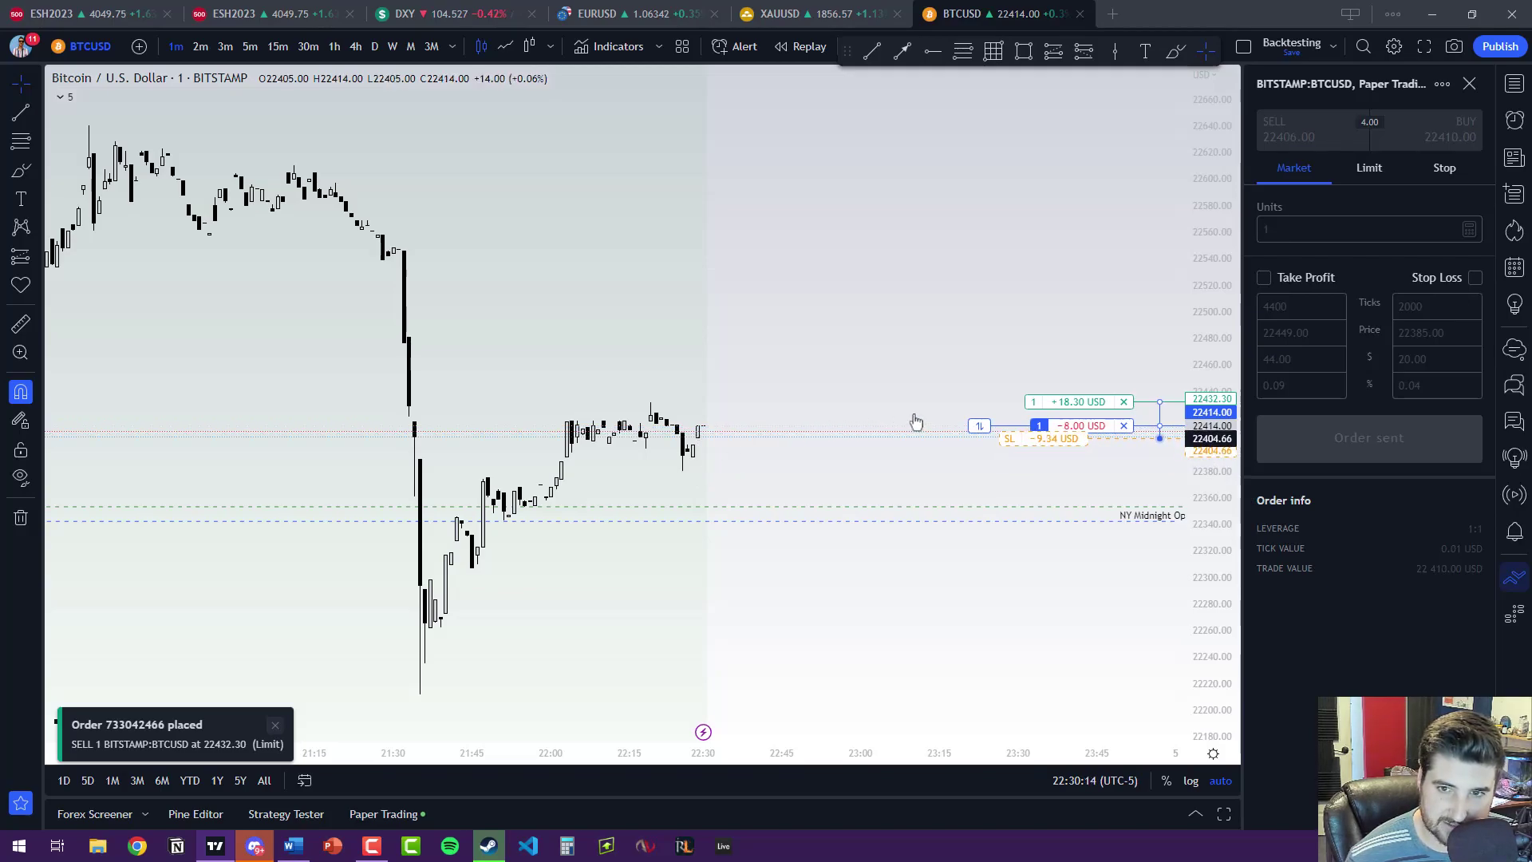
pyautogui.moveTo(606, 401); pyautogui.dragTo(413, 343)
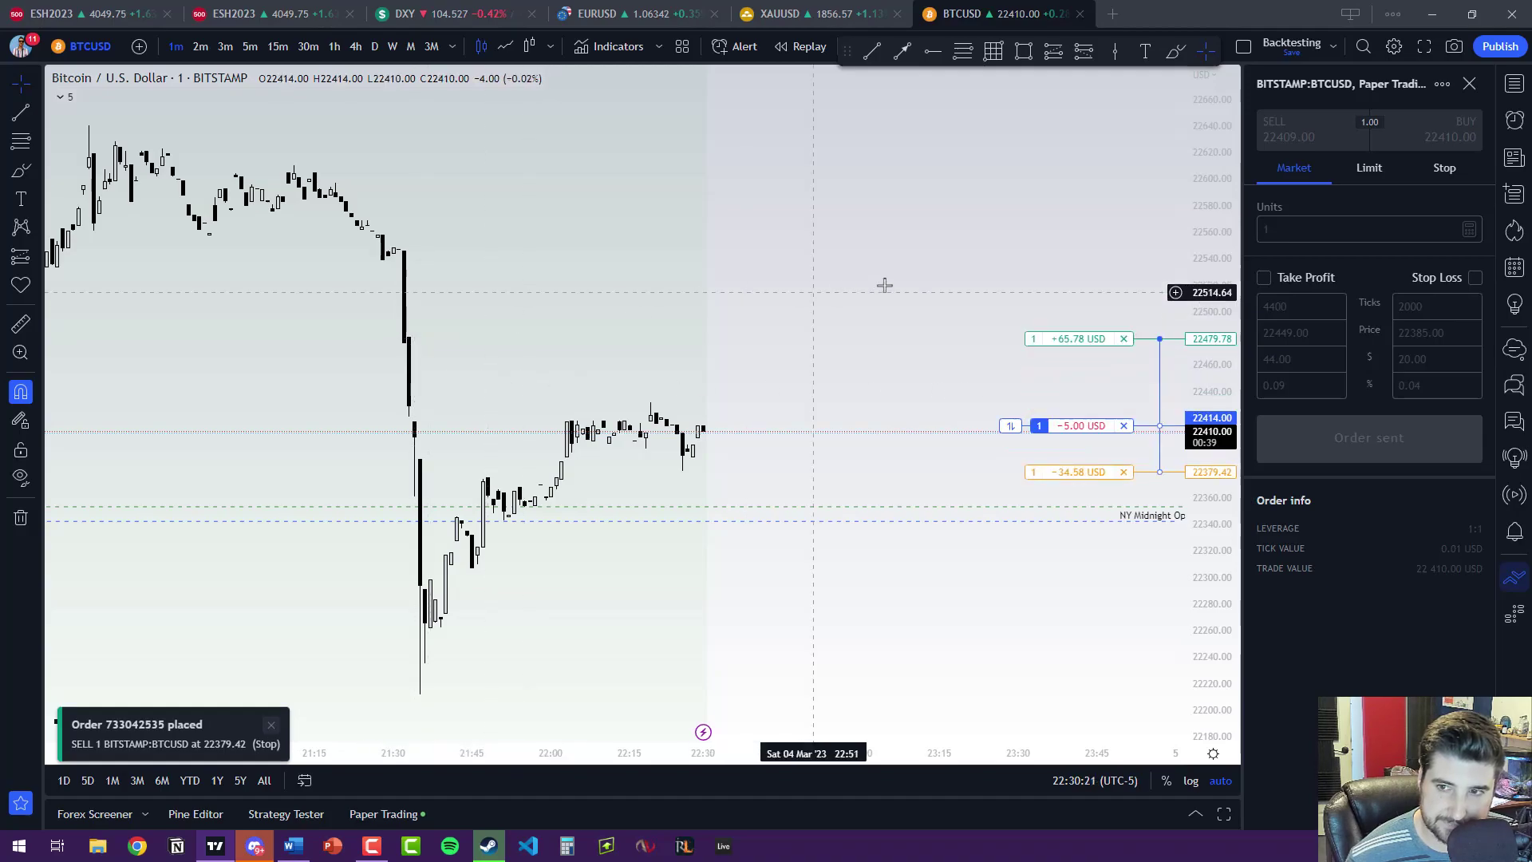
# - Overlay DXY on the Bitcoin chart with a new price scale and collapse the indicator legend
pyautogui.moveTo(961, 263); pyautogui.dragTo(862, 300)
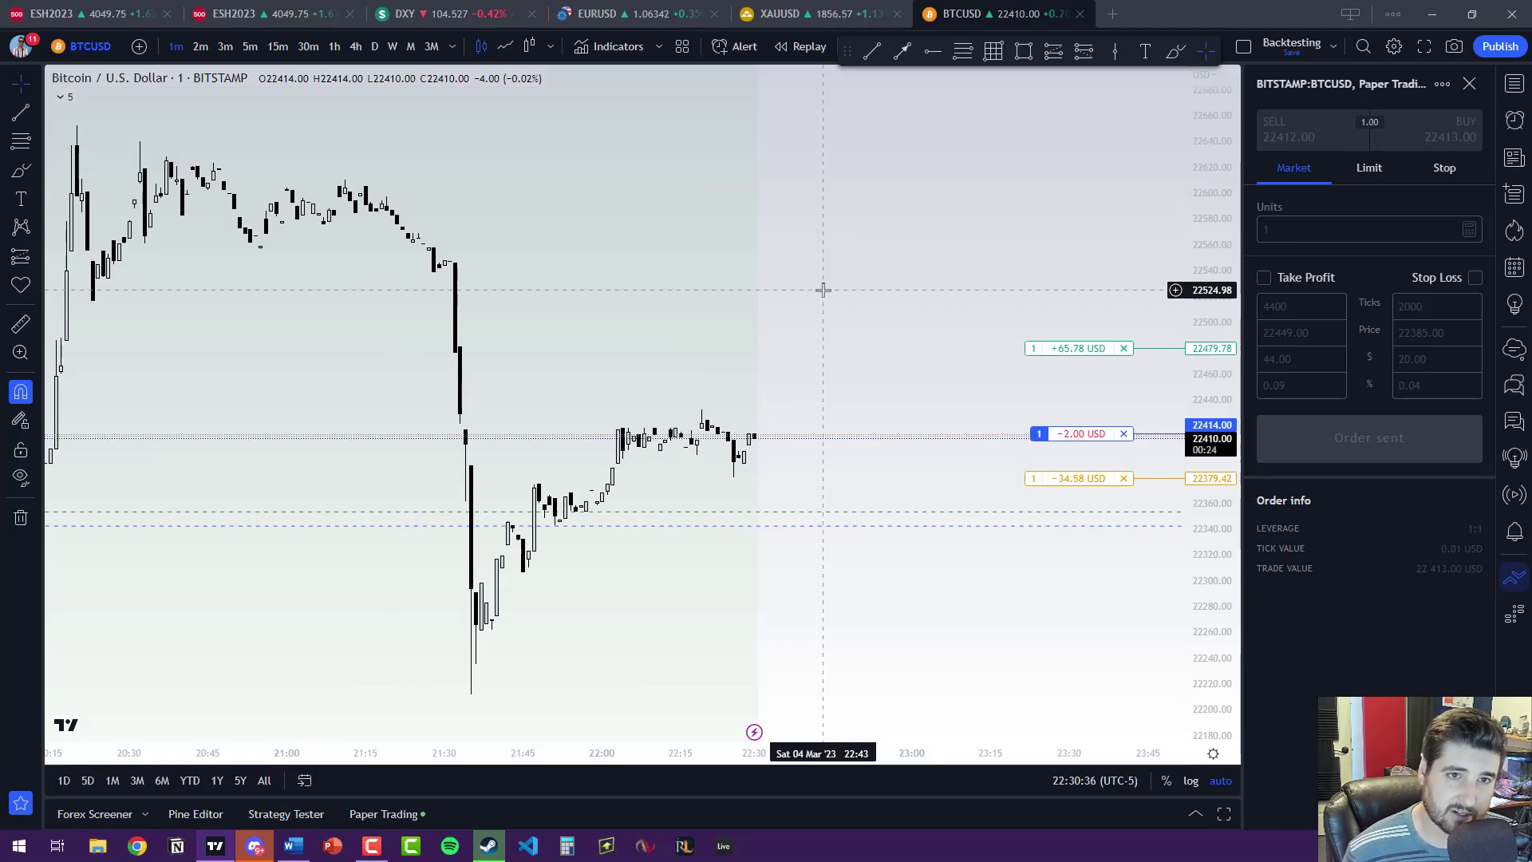
pyautogui.click(142, 46)
pyautogui.moveTo(560, 342)
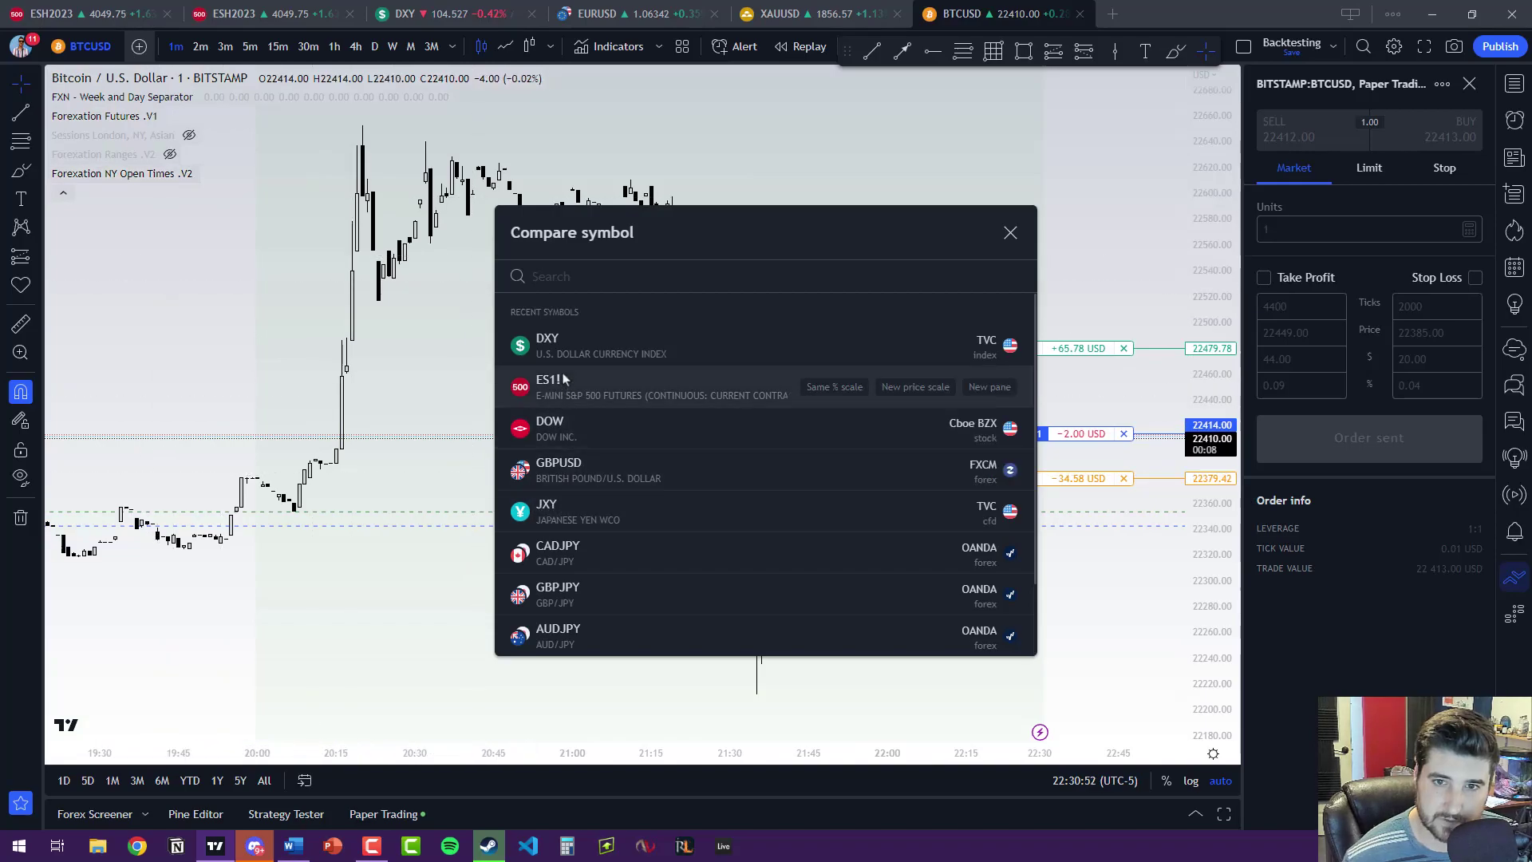
pyautogui.click(916, 346)
pyautogui.press('Escape')
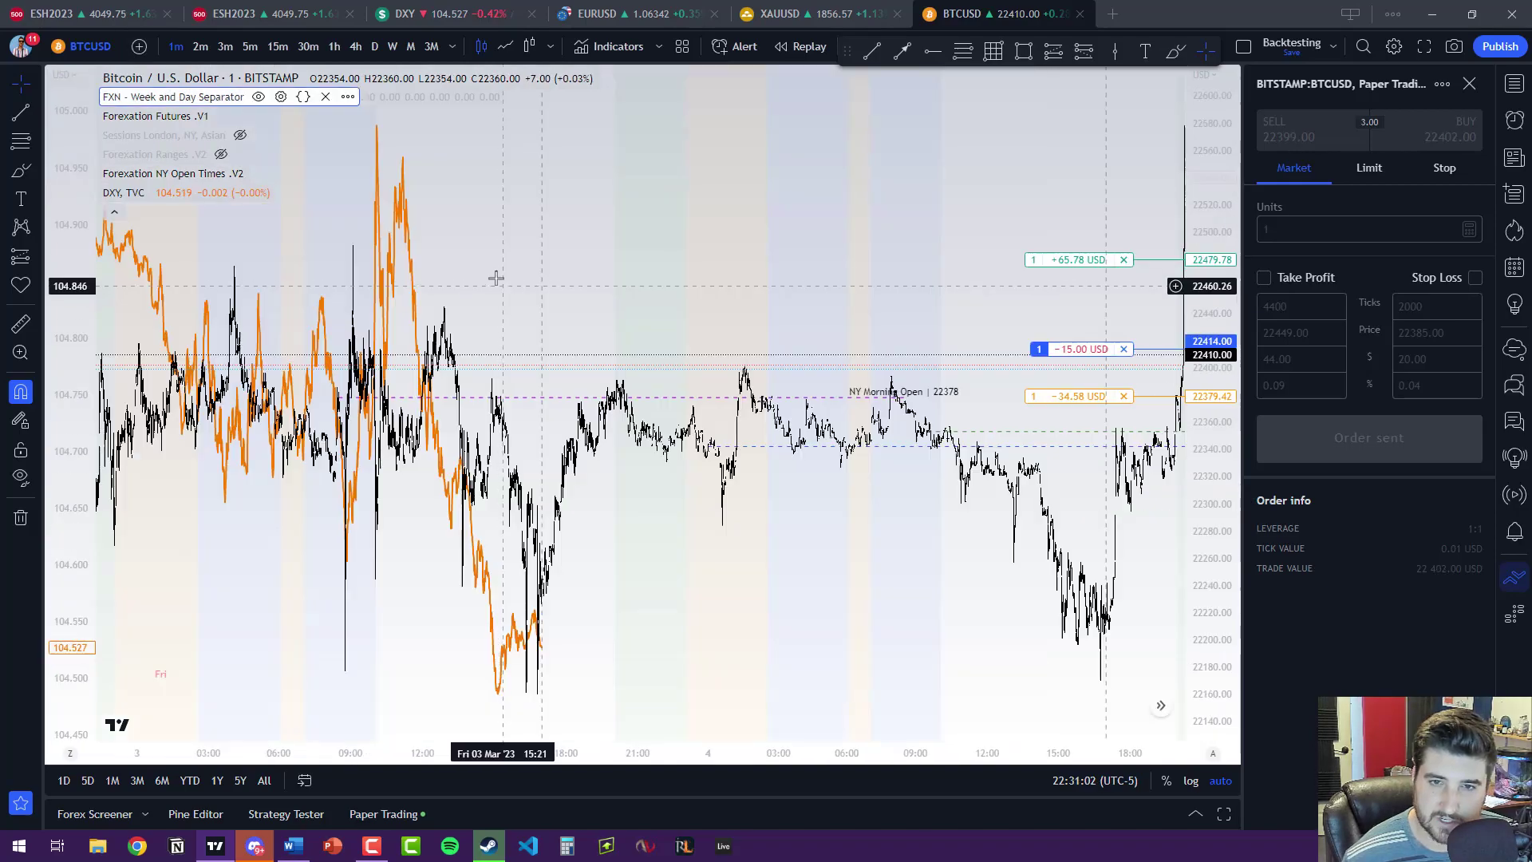
pyautogui.click(117, 214)
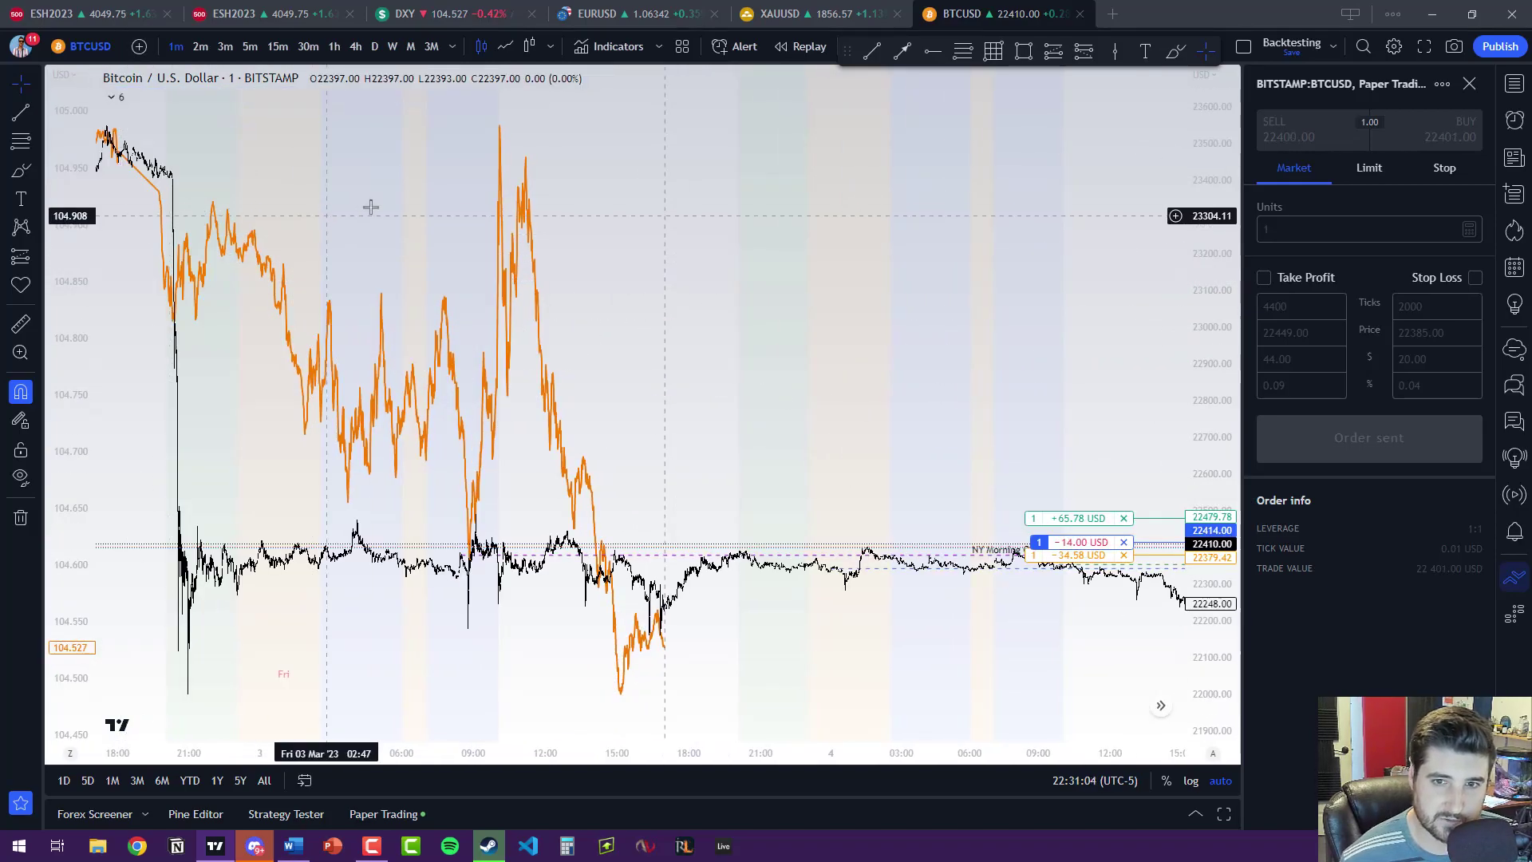
# - Switch the Bitcoin chart to the 5-minute timeframe and close the watchlist and the order panel
pyautogui.moveTo(640, 288); pyautogui.dragTo(680, 330)
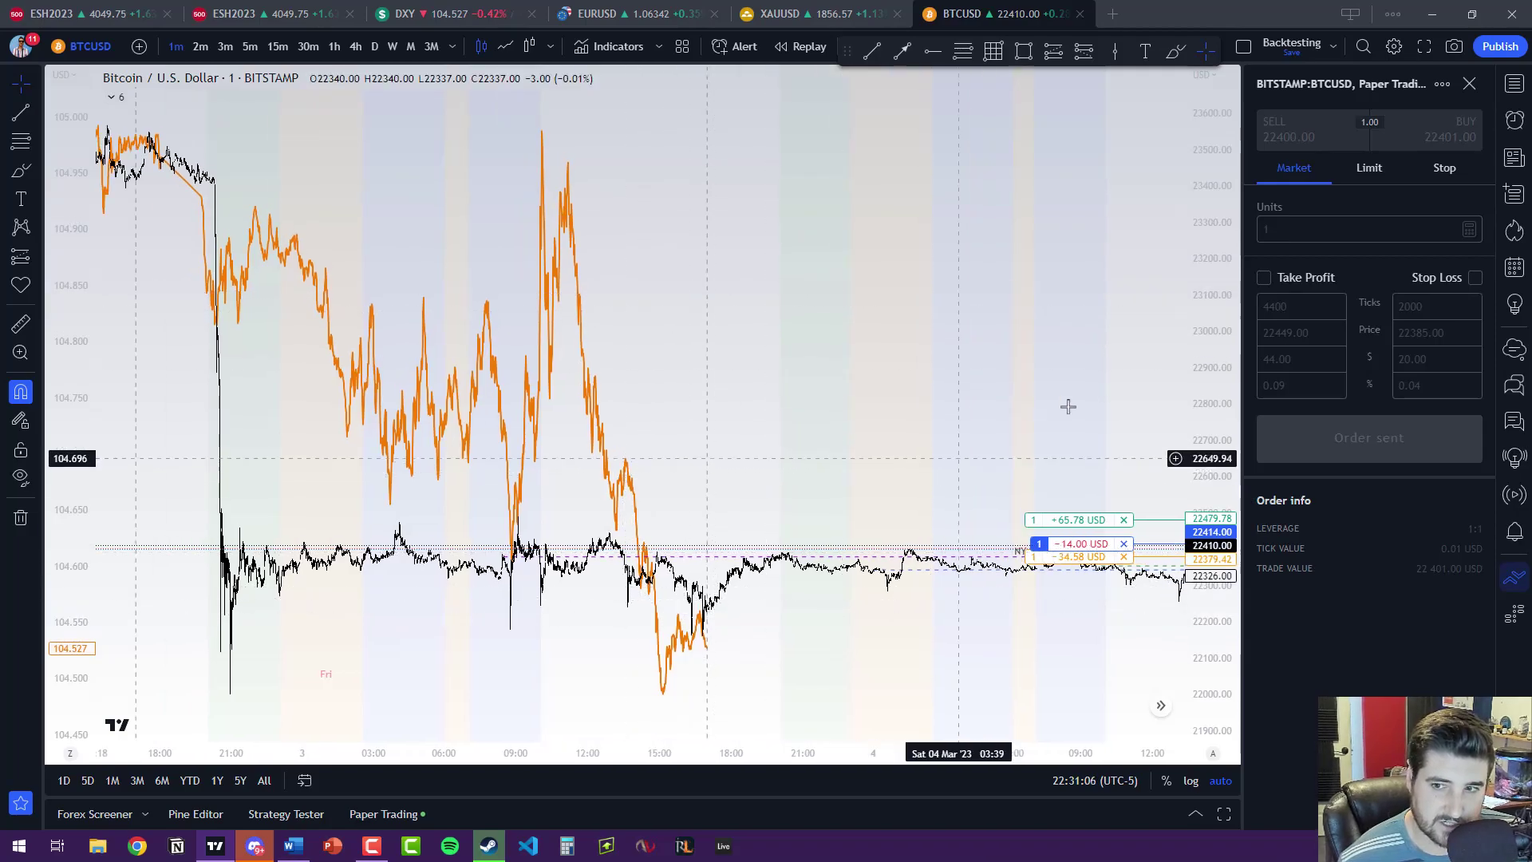
pyautogui.scroll(5, 874, 387)
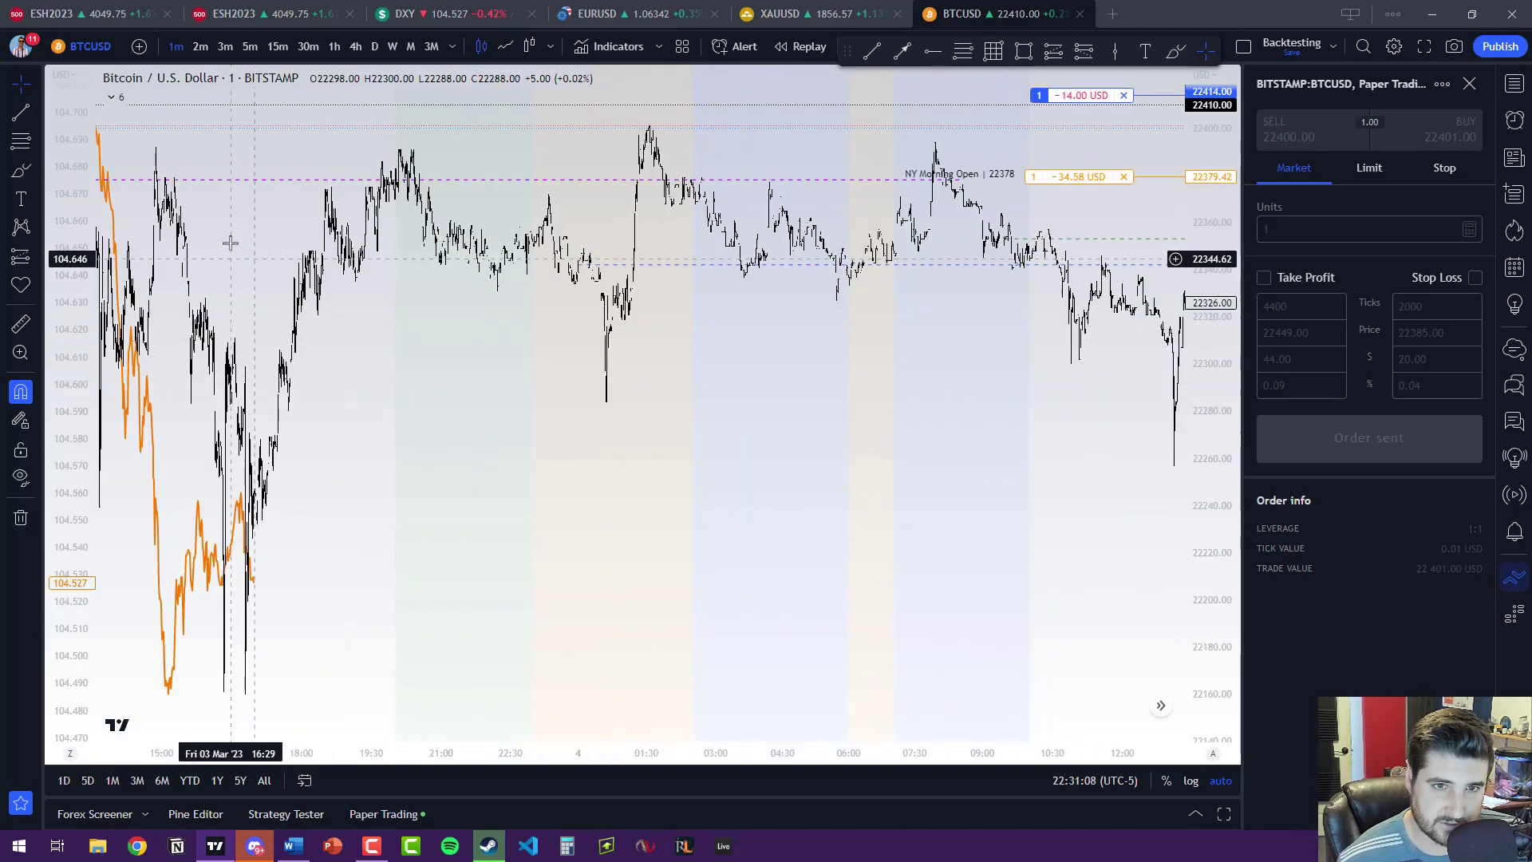
pyautogui.moveTo(235, 242); pyautogui.dragTo(830, 285)
pyautogui.scroll(6, 822, 285)
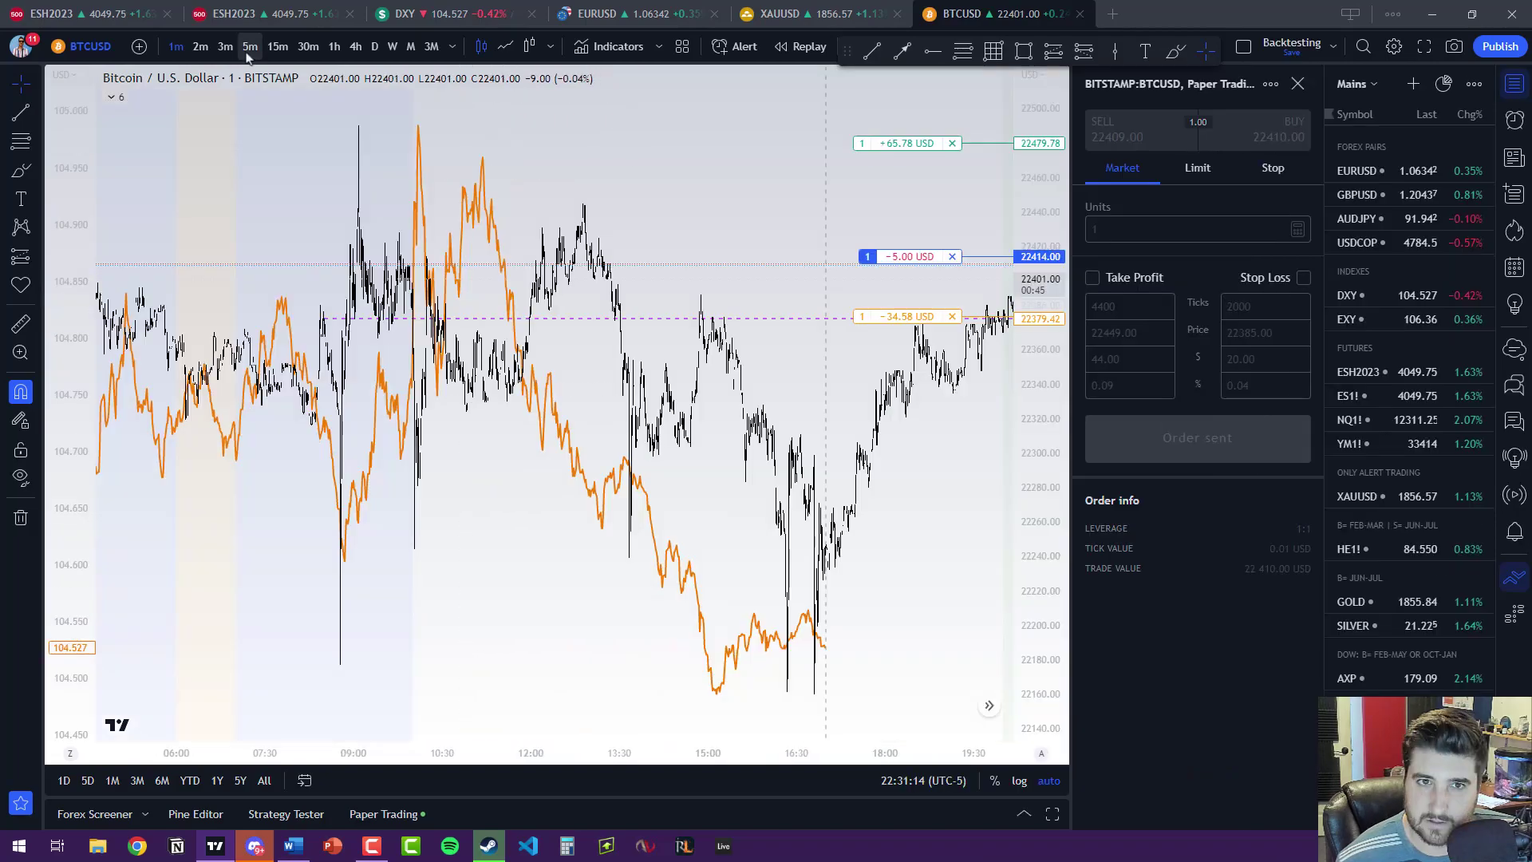
pyautogui.click(249, 50)
pyautogui.click(1515, 93)
pyautogui.click(1468, 84)
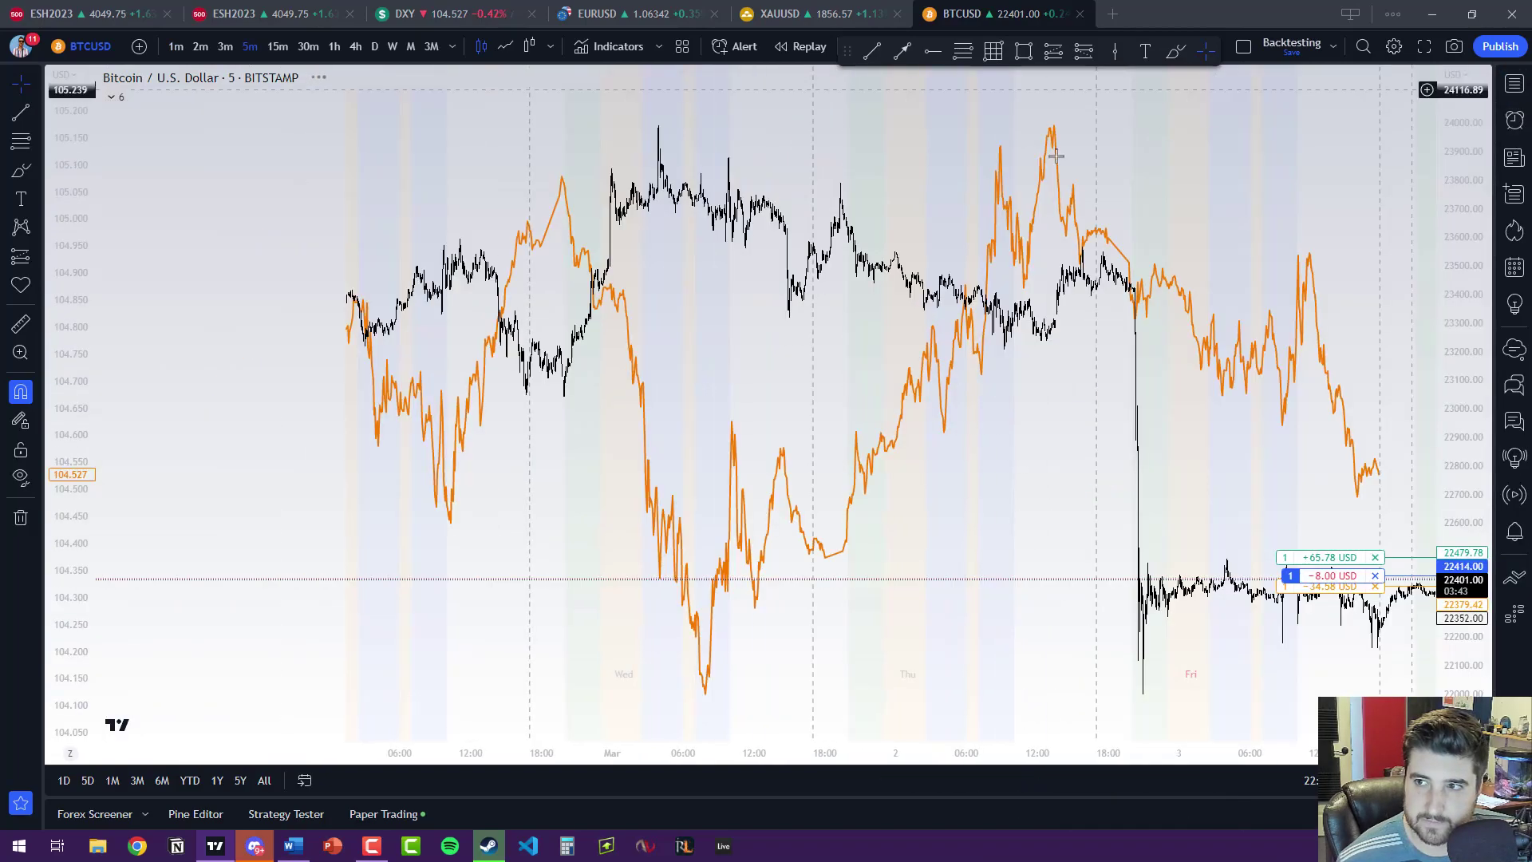
# - Compare Bitcoin's price swings with the DXY line on the 5-minute chart, going back to 27 February
pyautogui.scroll(6, 798, 272)
pyautogui.scroll(3, 800, 279)
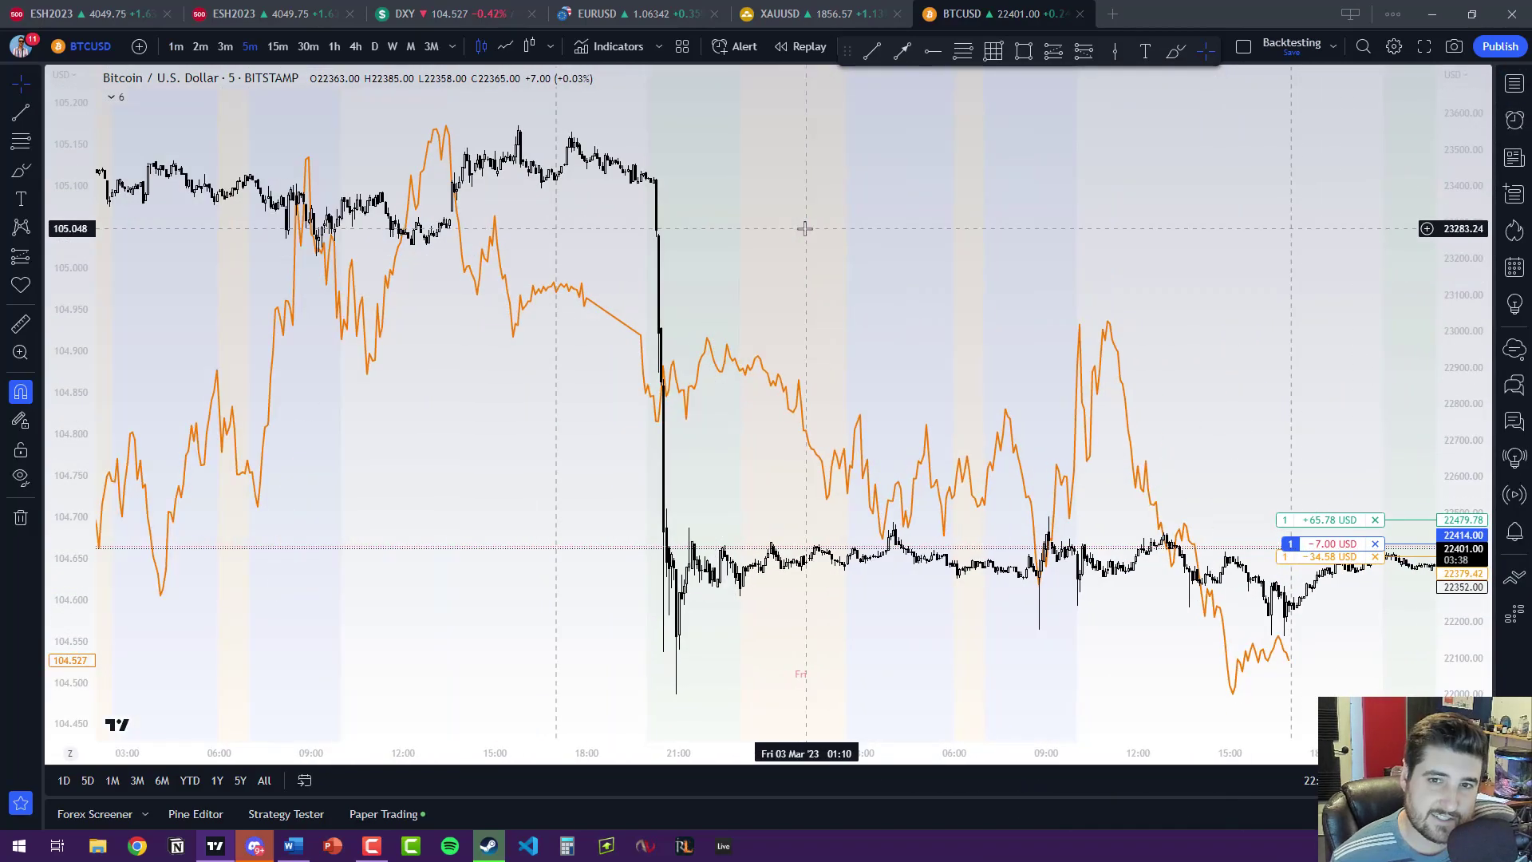
pyautogui.scroll(-5, 802, 230)
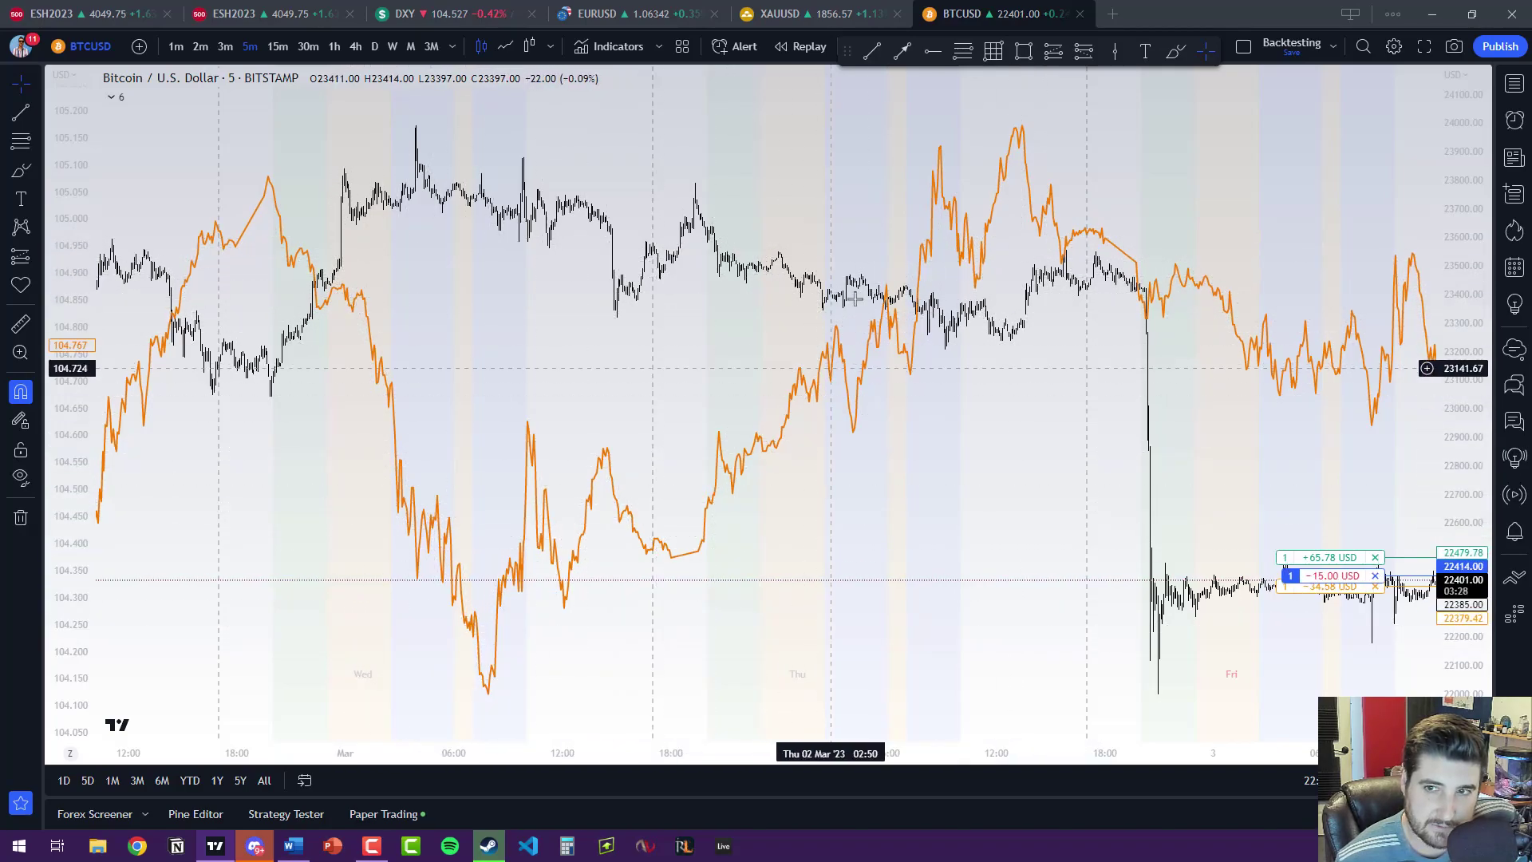
pyautogui.moveTo(1069, 151); pyautogui.dragTo(817, 156)
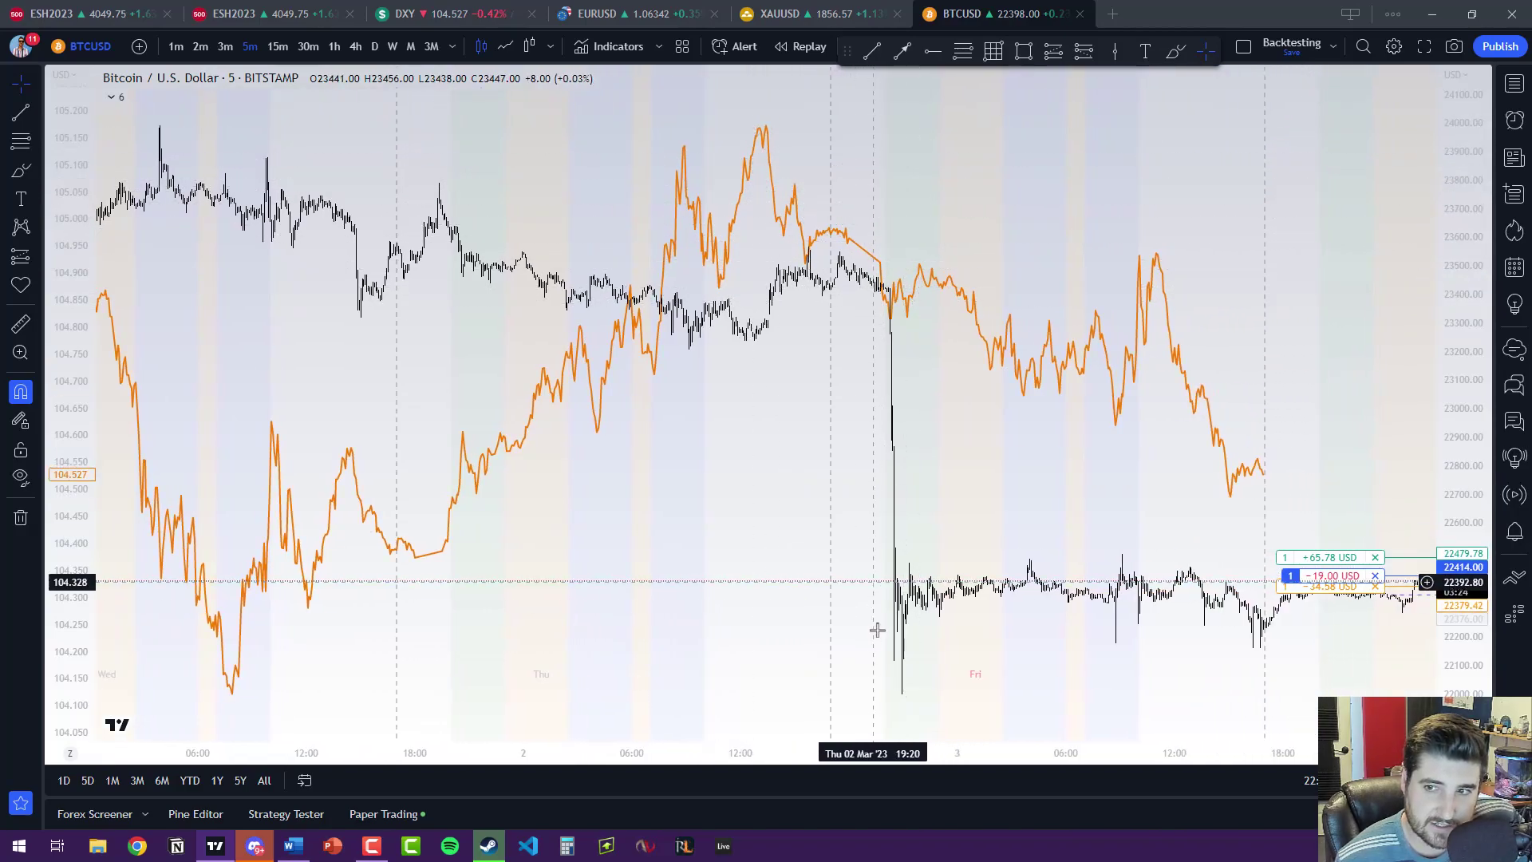
pyautogui.moveTo(878, 626); pyautogui.dragTo(698, 455)
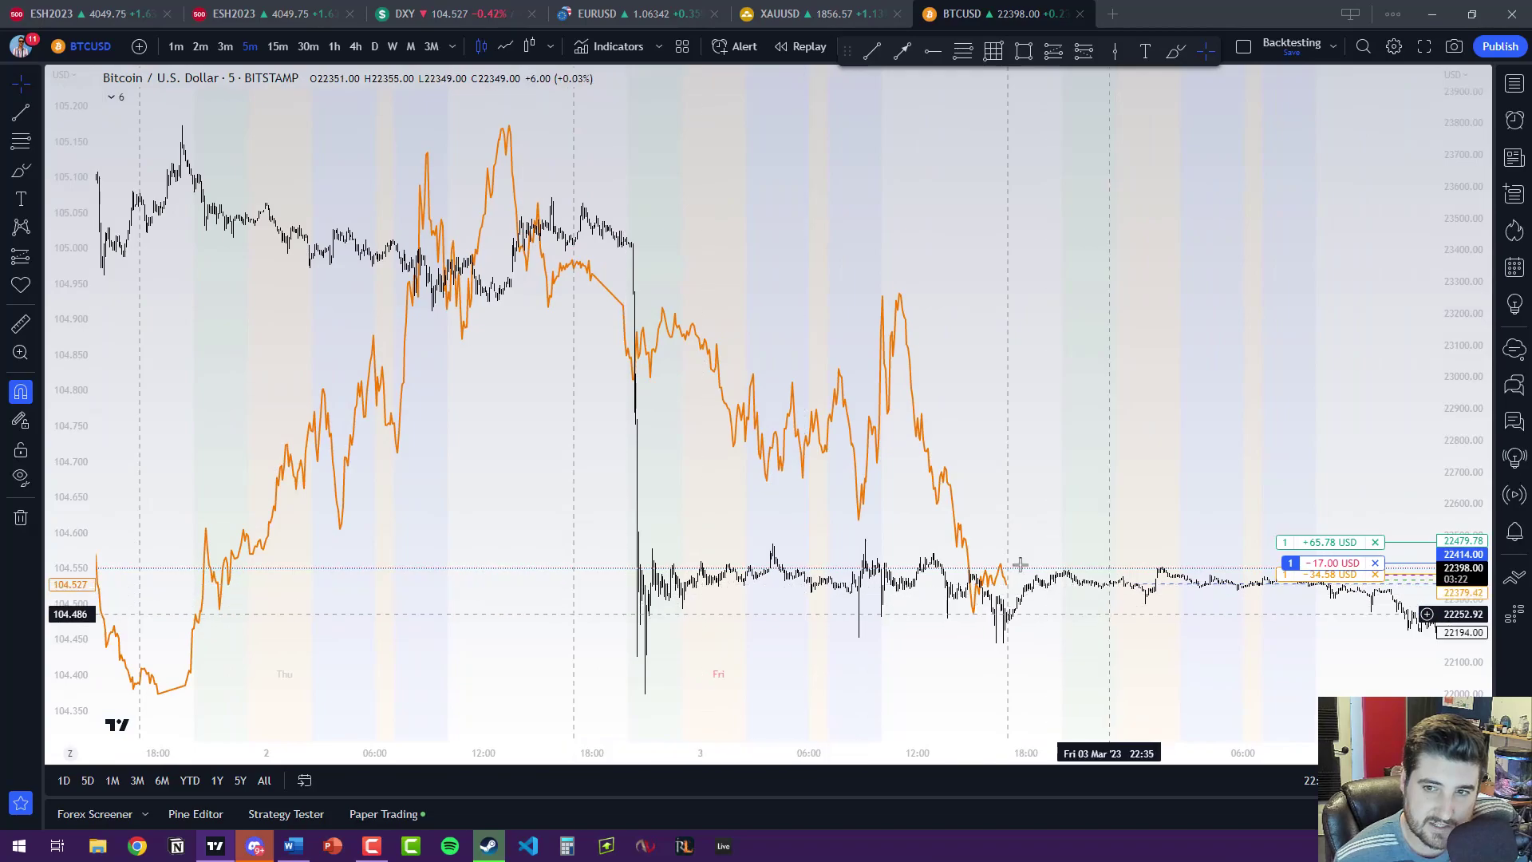
pyautogui.moveTo(674, 296); pyautogui.dragTo(1156, 290)
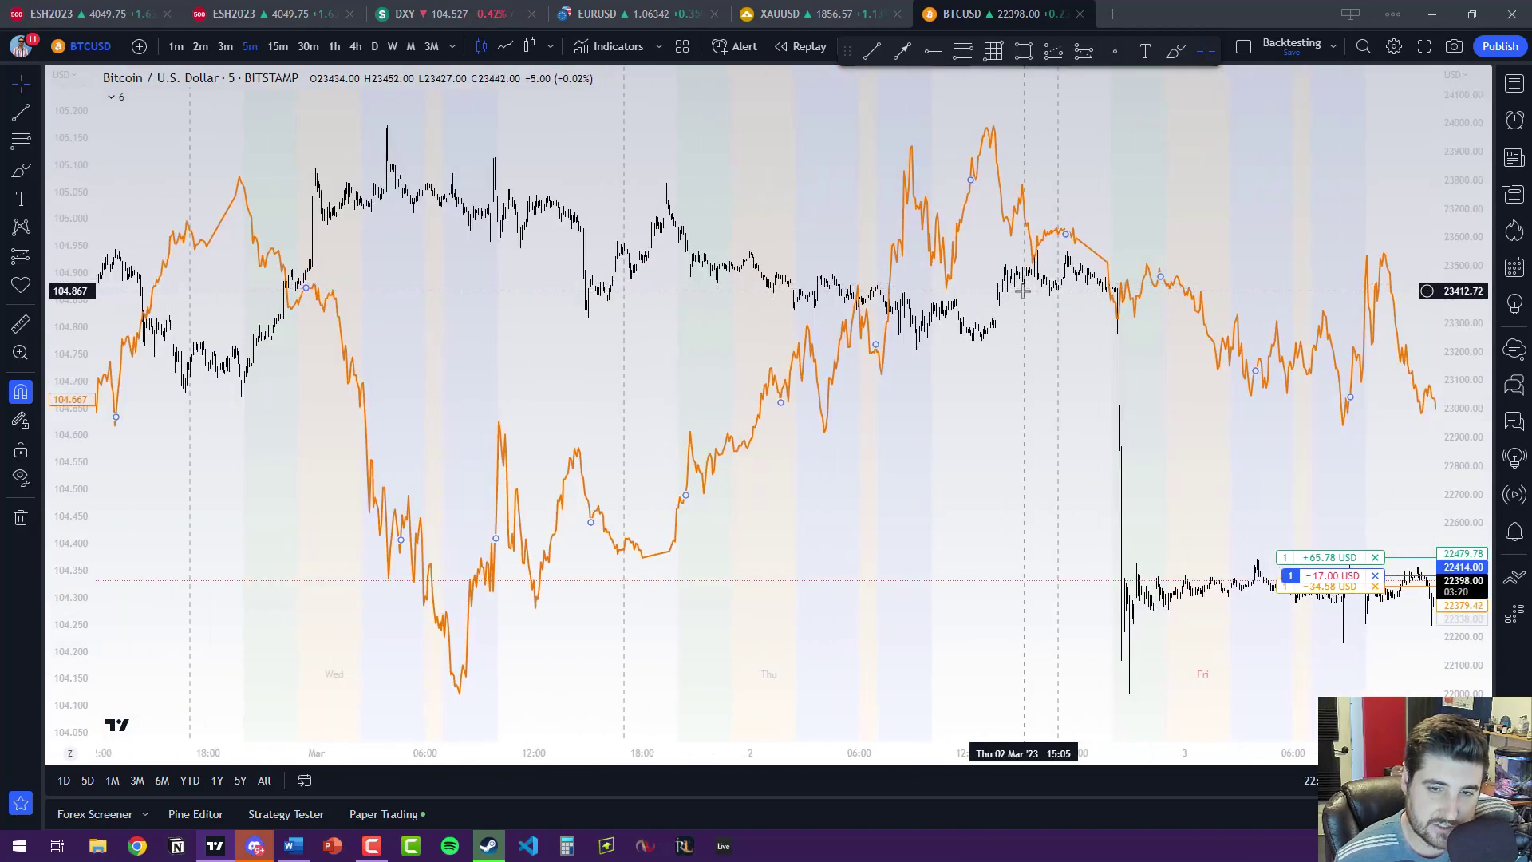
pyautogui.scroll(3, 1028, 290)
pyautogui.moveTo(411, 294); pyautogui.dragTo(1069, 298)
pyautogui.moveTo(518, 308); pyautogui.dragTo(831, 294)
pyautogui.moveTo(681, 301); pyautogui.dragTo(807, 300)
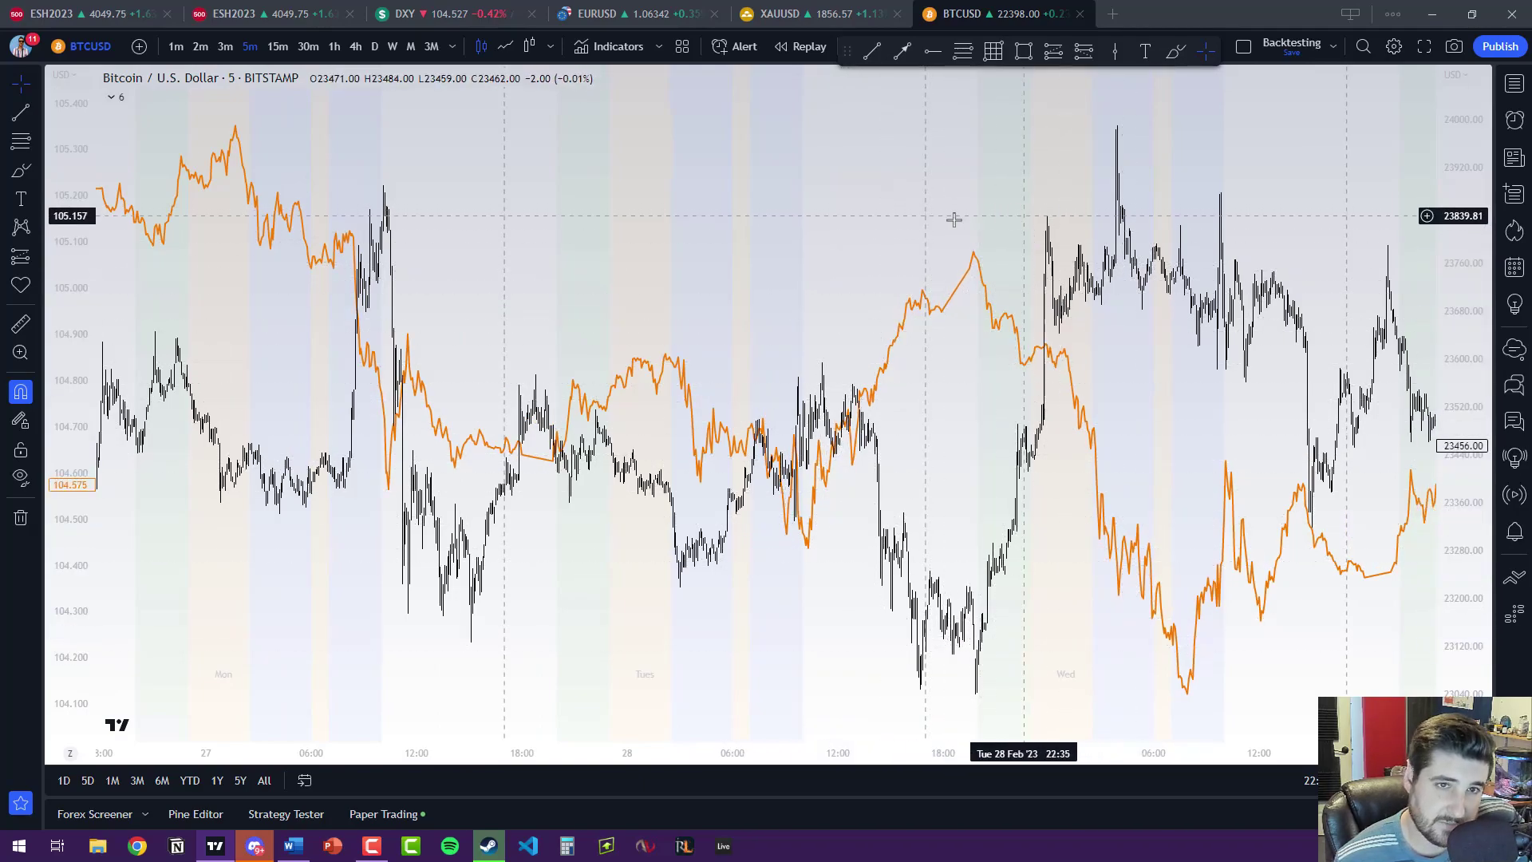
pyautogui.moveTo(584, 239); pyautogui.dragTo(842, 232)
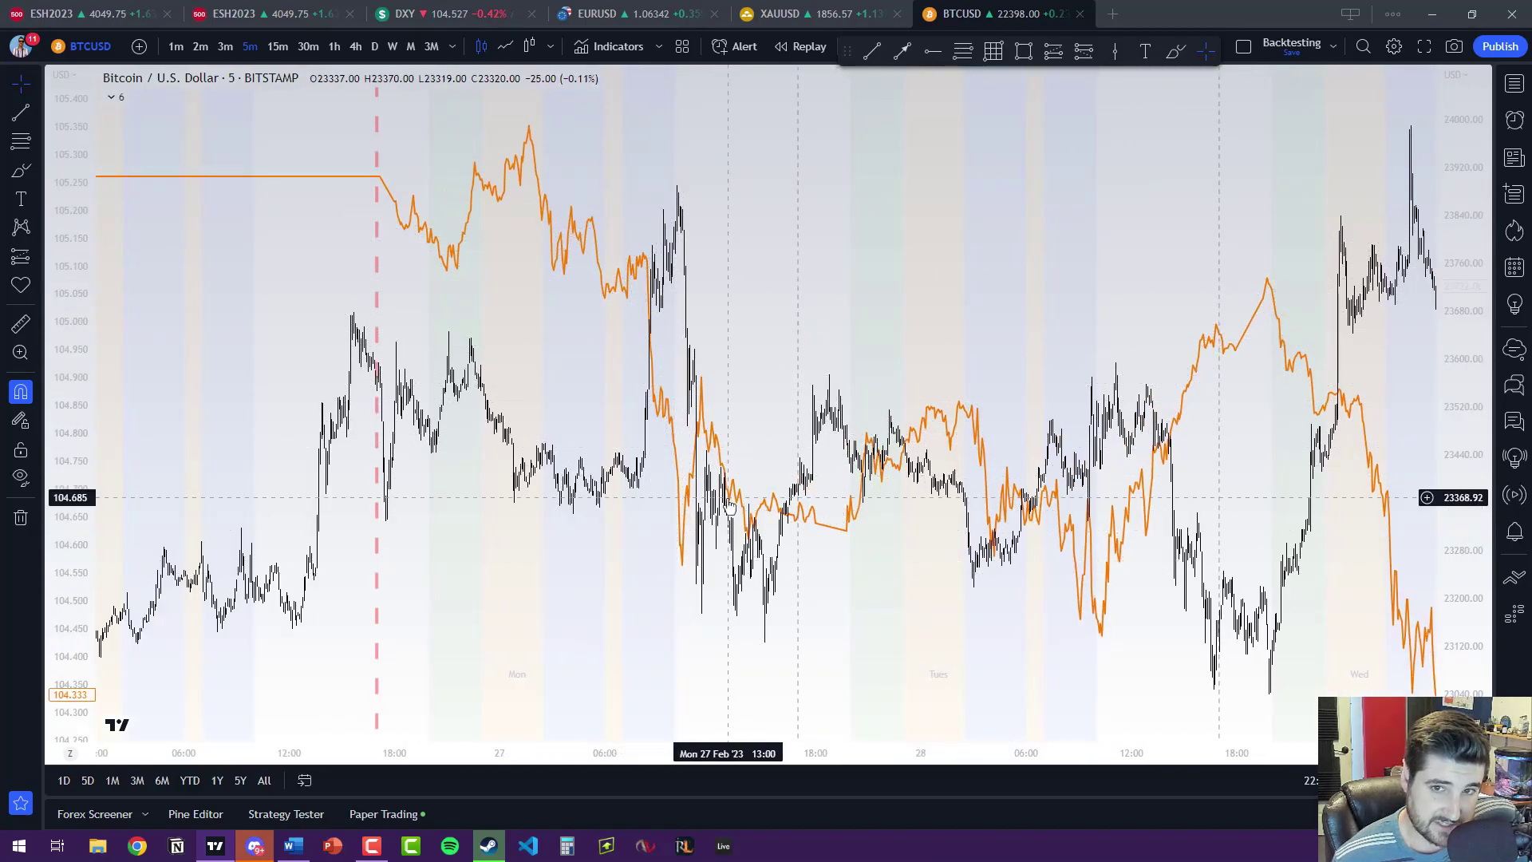
# - Change the main symbol to E-mini S&P 500 futures (ES) from CME_MINI and compare its early March moves with DXY
pyautogui.click(103, 48)
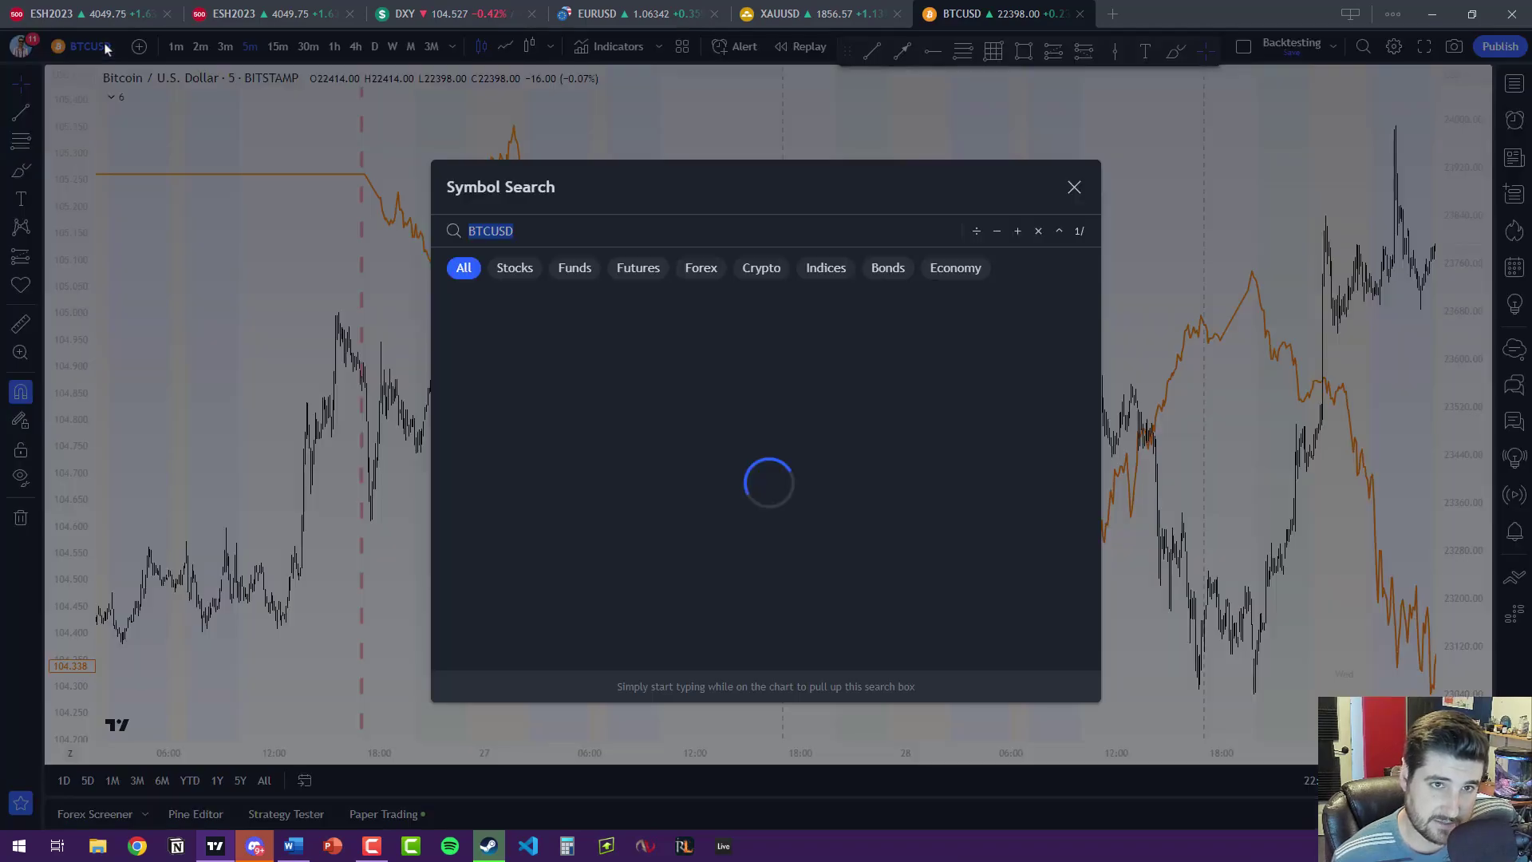
pyautogui.write('ES')
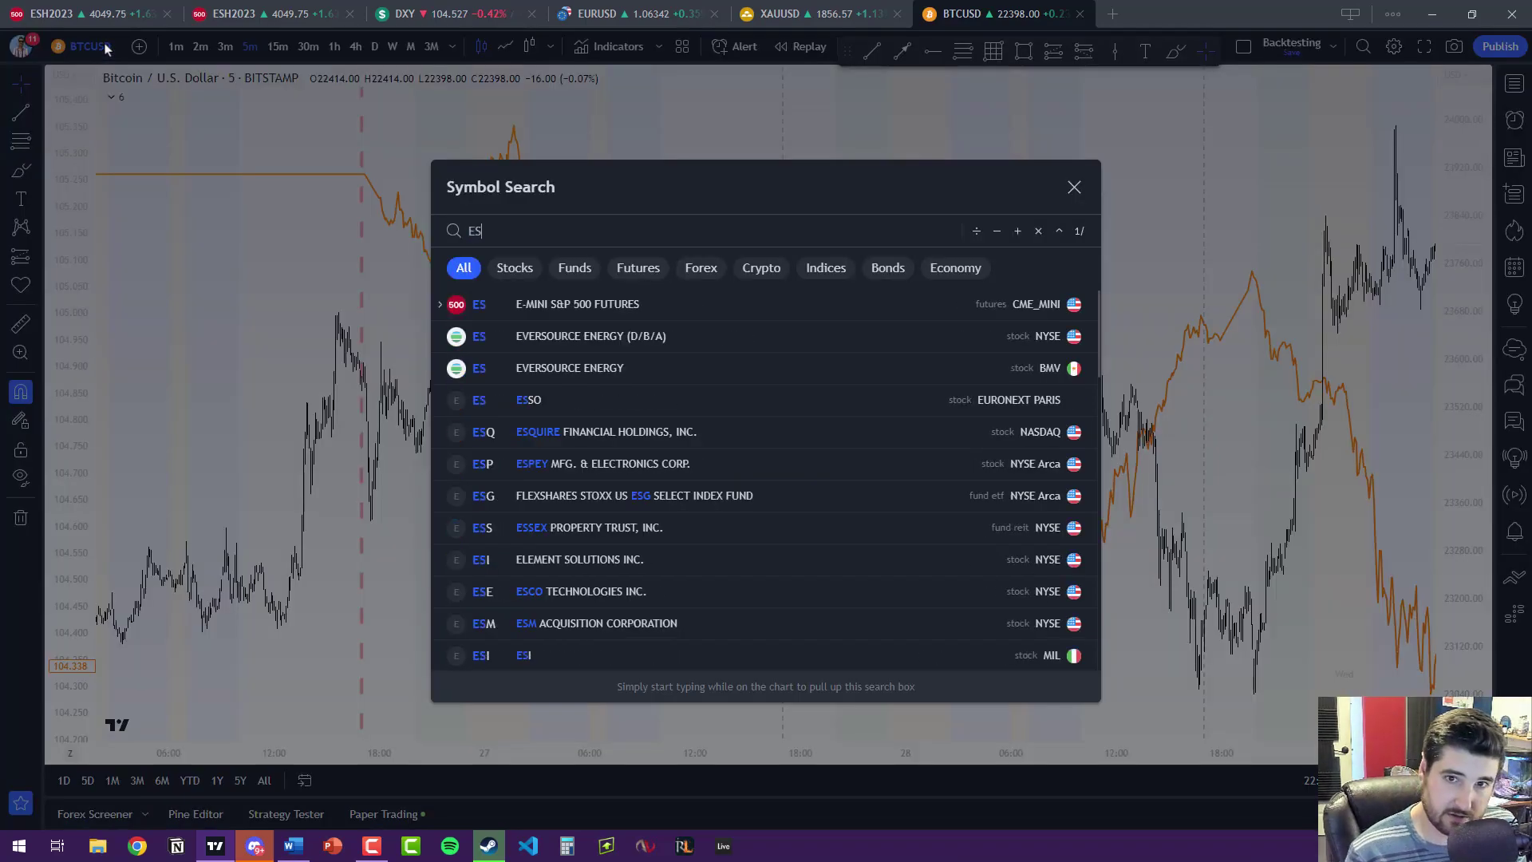
pyautogui.click(682, 304)
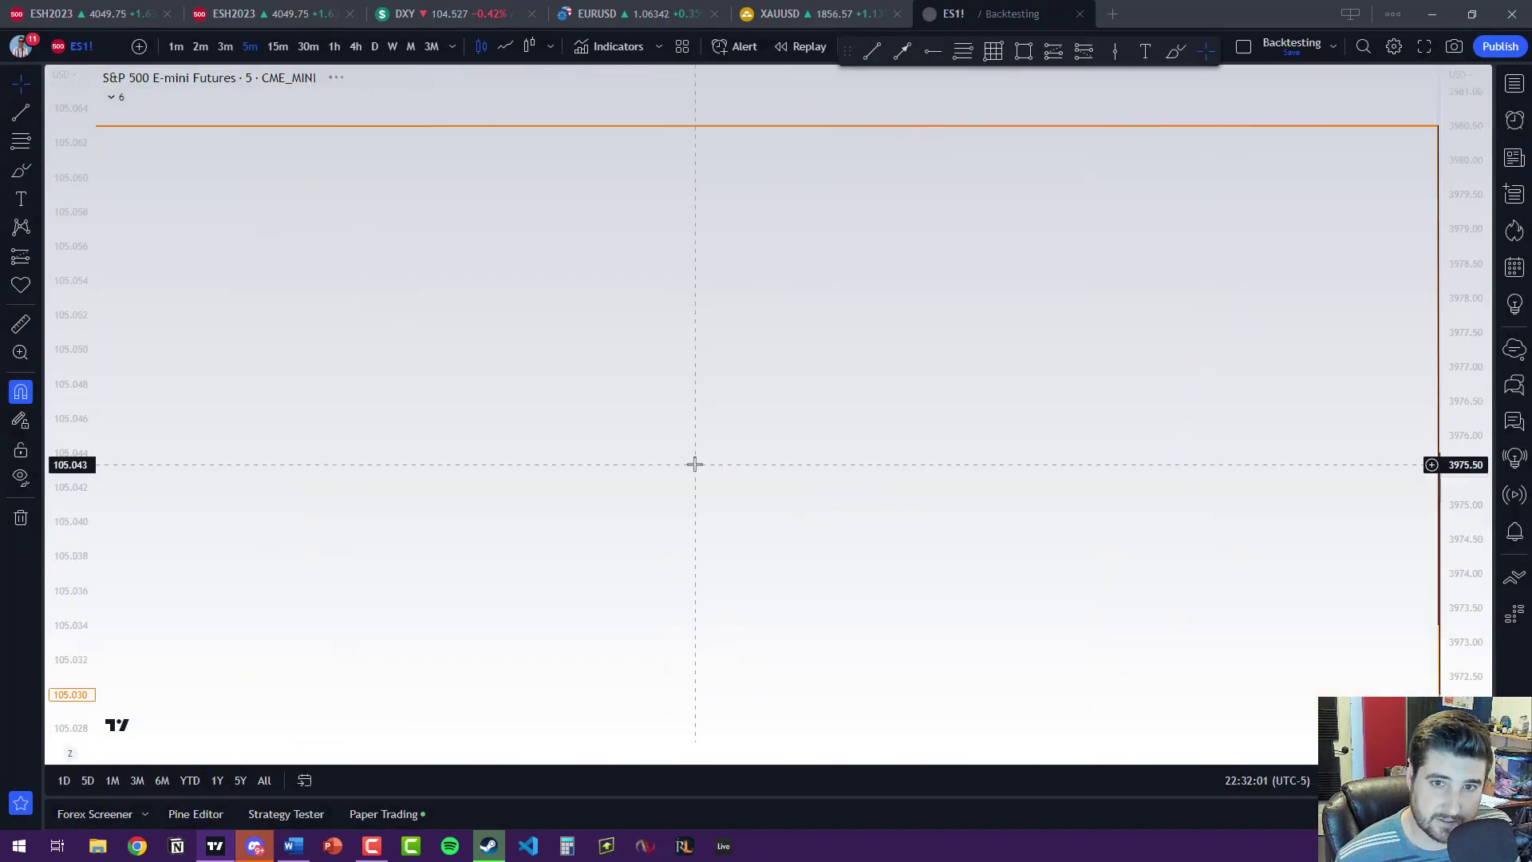
pyautogui.moveTo(1022, 399); pyautogui.dragTo(223, 367)
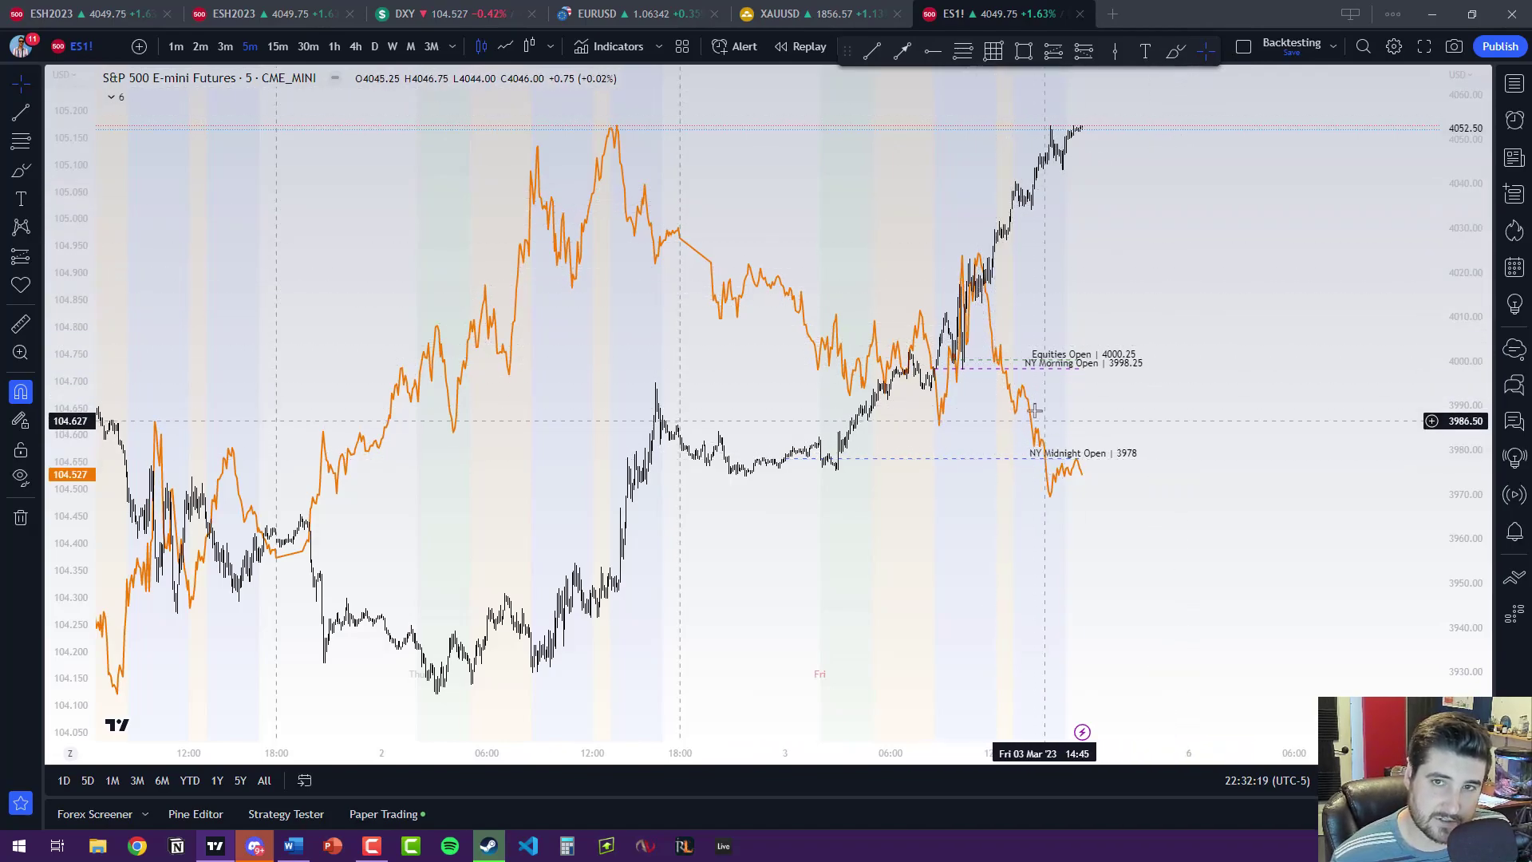
pyautogui.moveTo(608, 398); pyautogui.dragTo(730, 398)
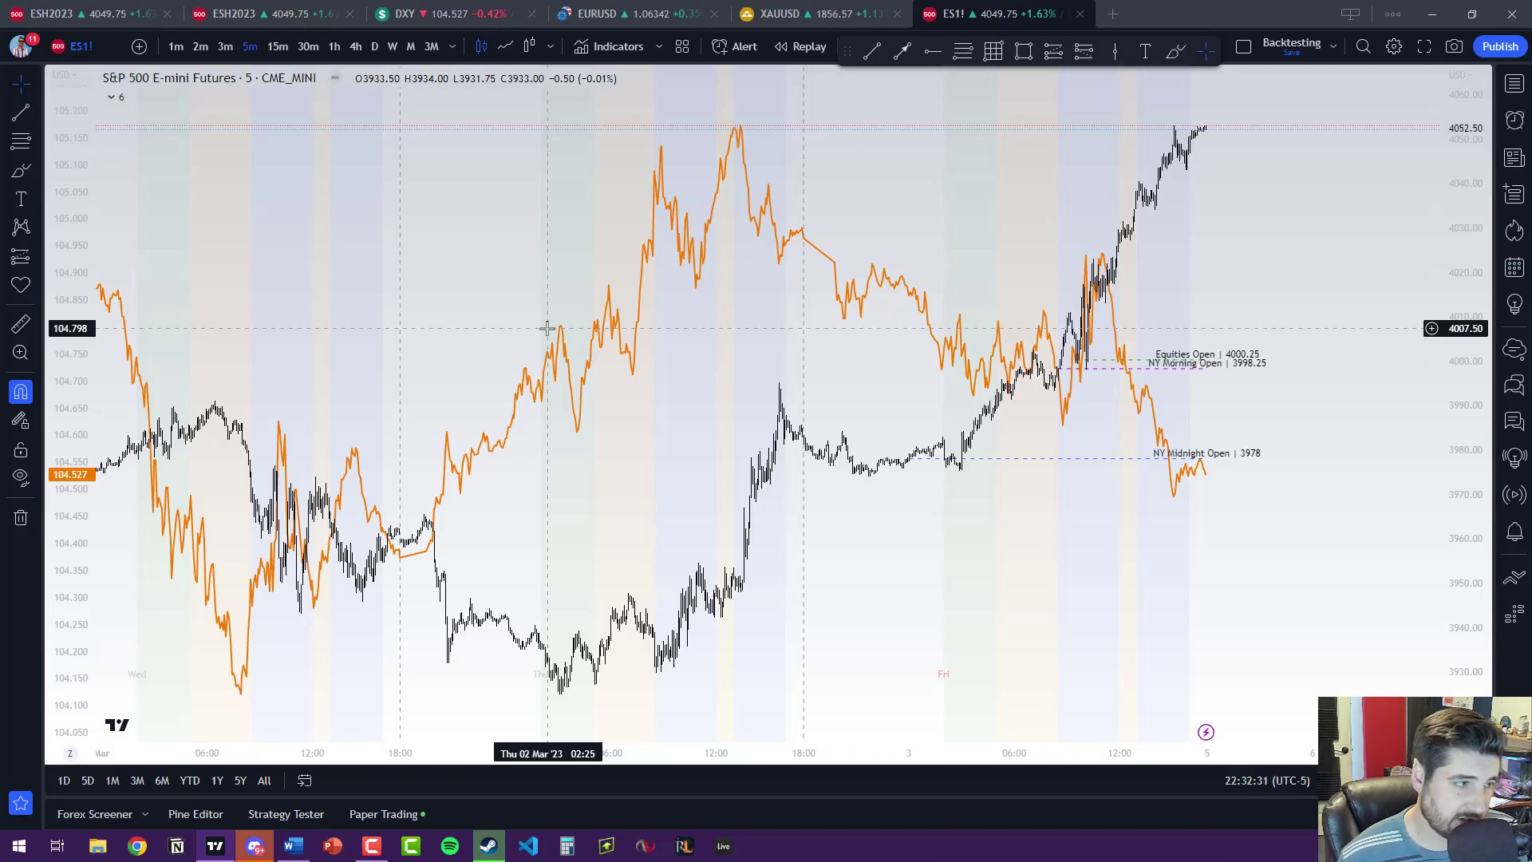
# - Change the main symbol to EURUSD from OANDA and compare its late February and early March moves with the DXY line
pyautogui.click(86, 46)
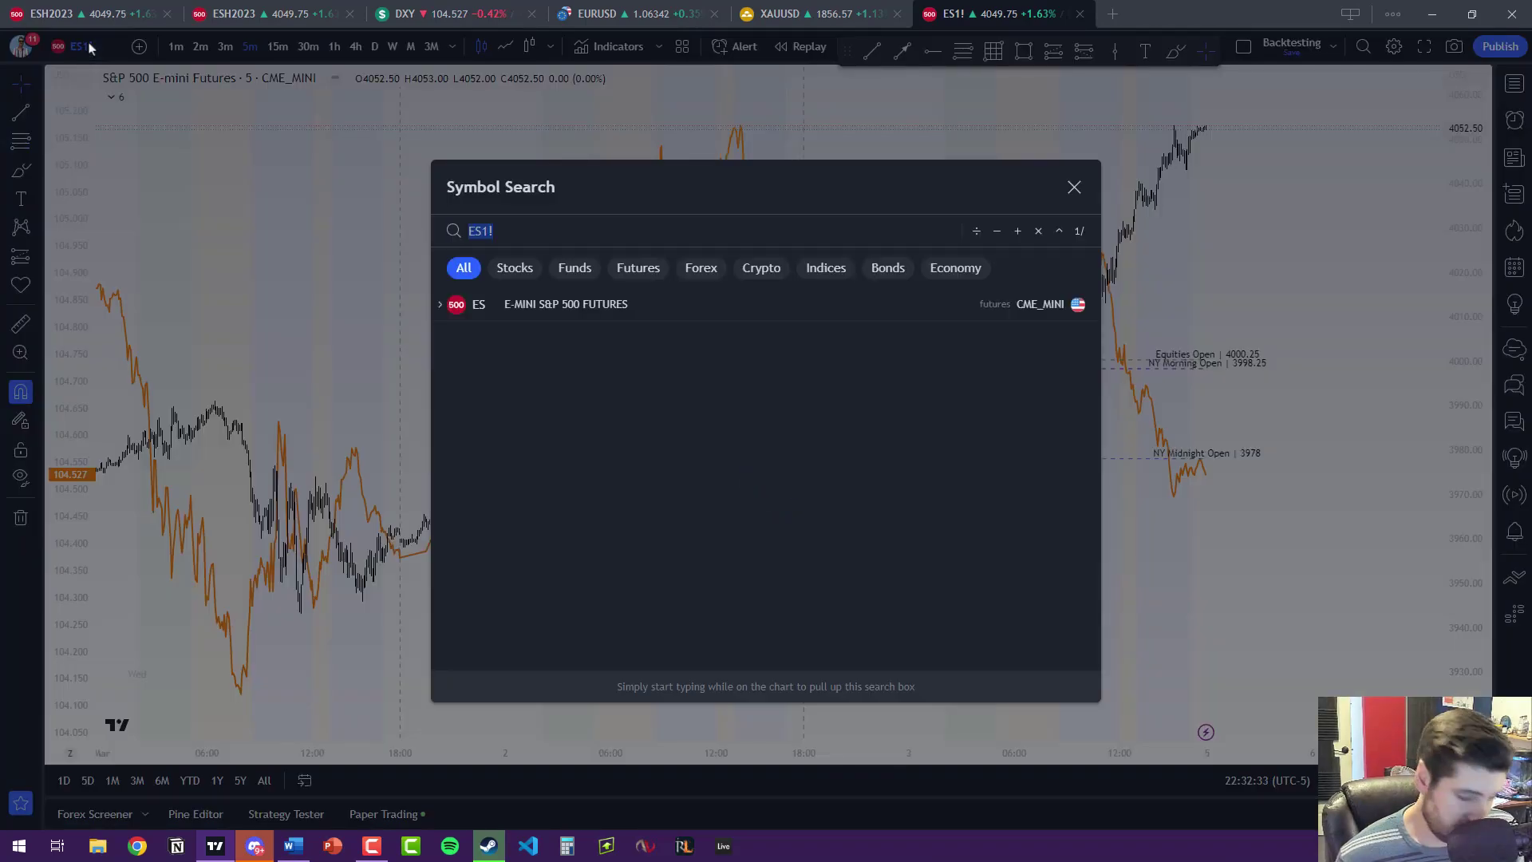
pyautogui.write('EURUSD')
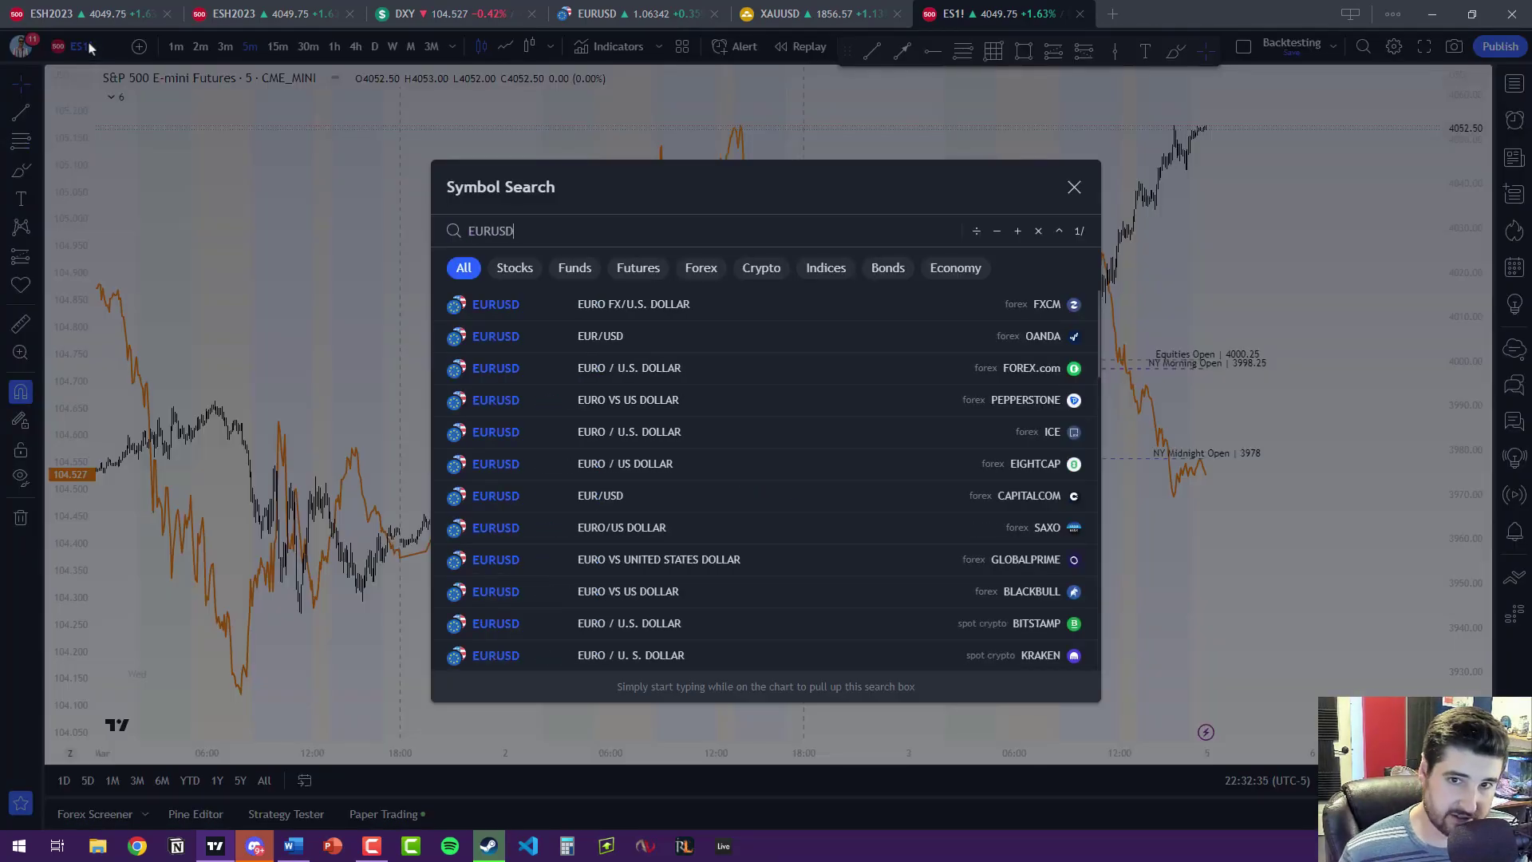
pyautogui.click(620, 350)
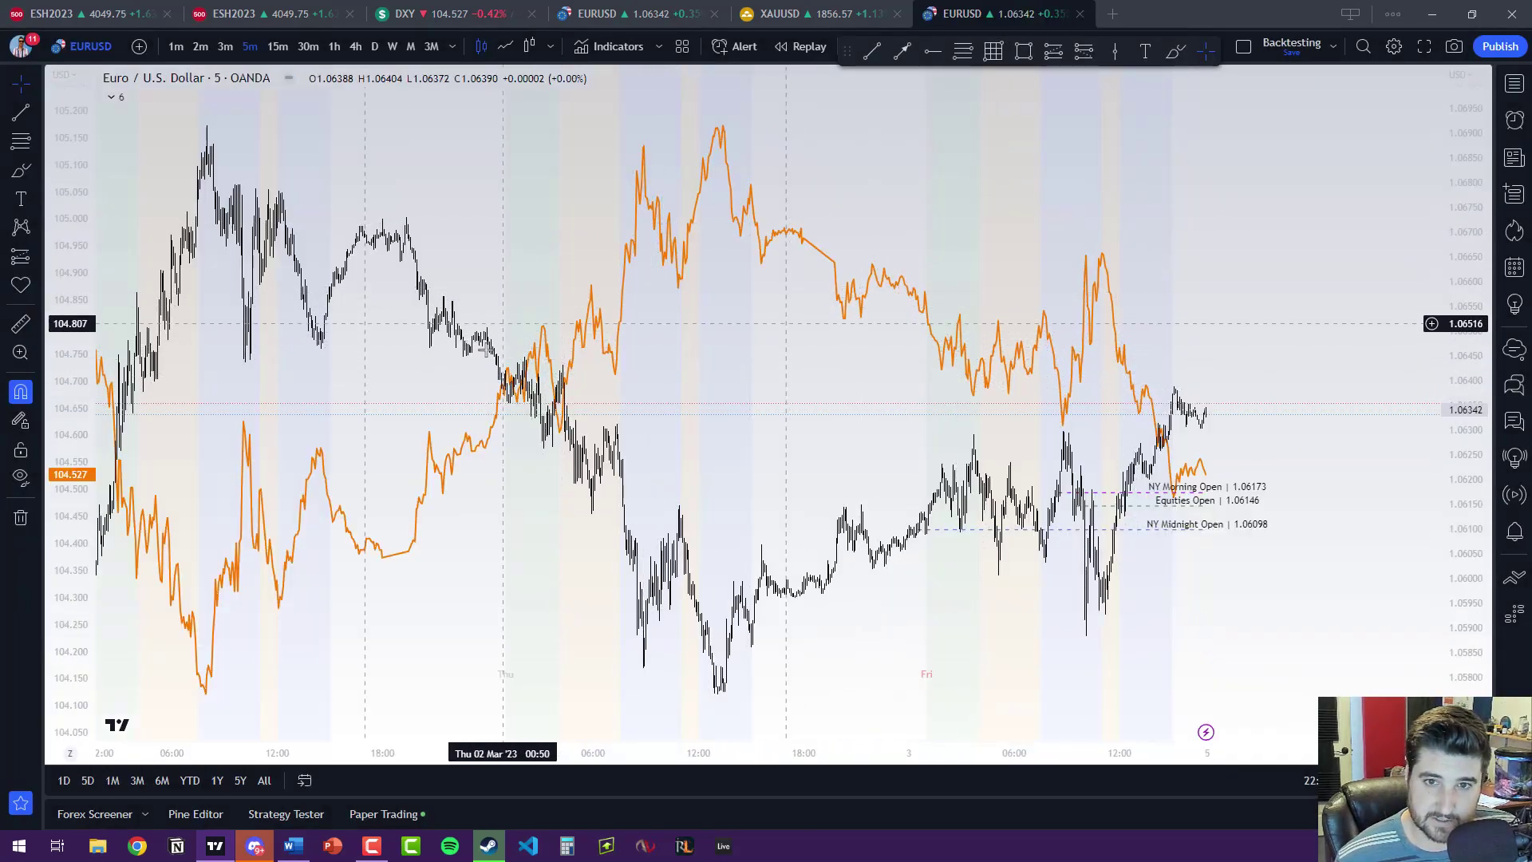
pyautogui.moveTo(743, 472); pyautogui.dragTo(991, 474)
pyautogui.hscroll(-5, 990, 474)
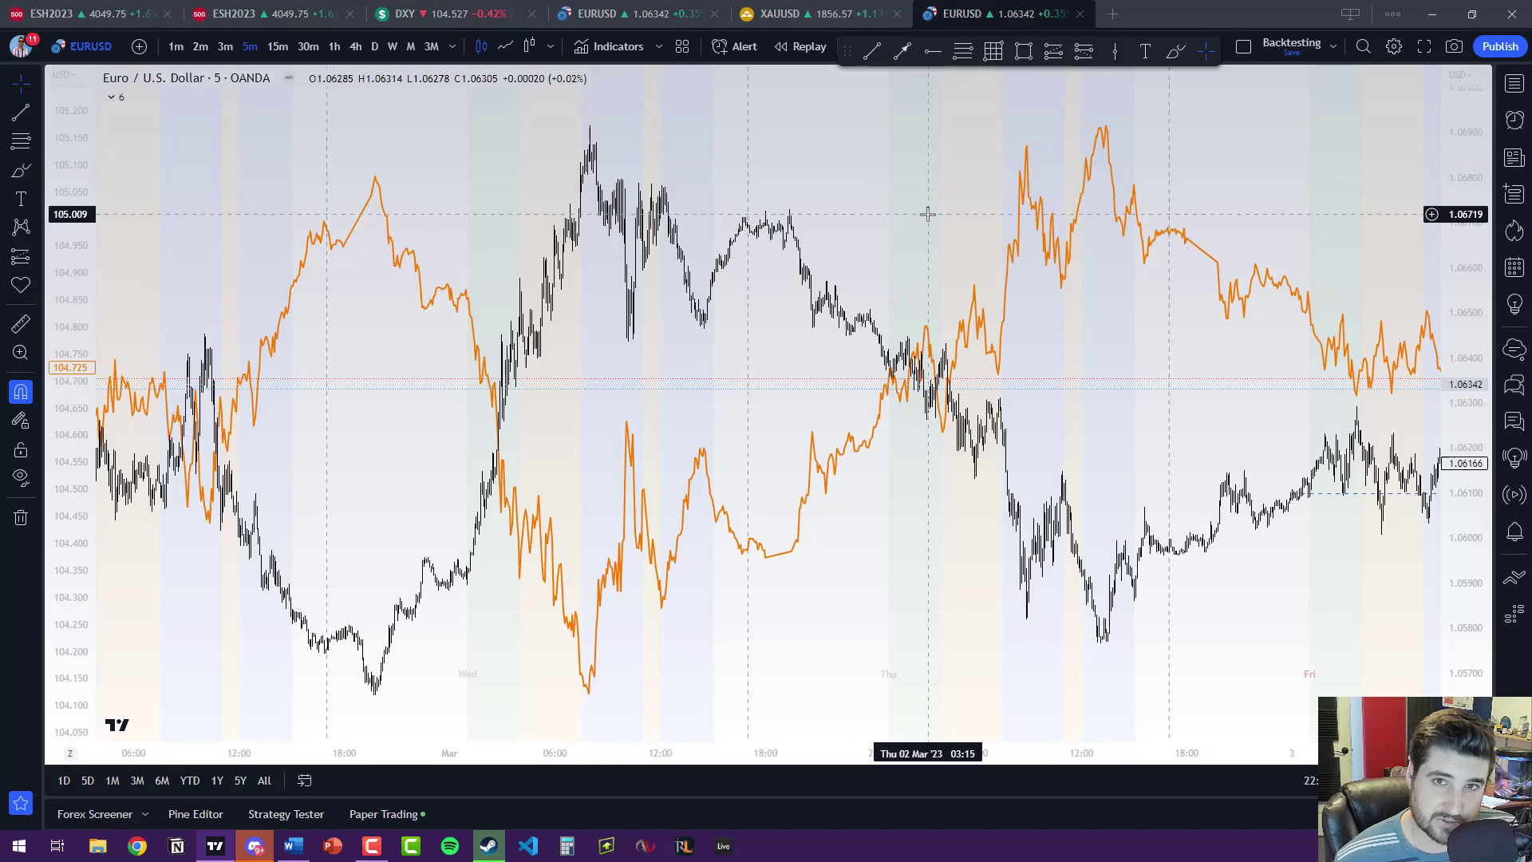
# - Remove the DXY overlay from the EURUSD chart and leave the indicator legend collapsed
pyautogui.click(115, 99)
pyautogui.moveTo(671, 395); pyautogui.dragTo(609, 397)
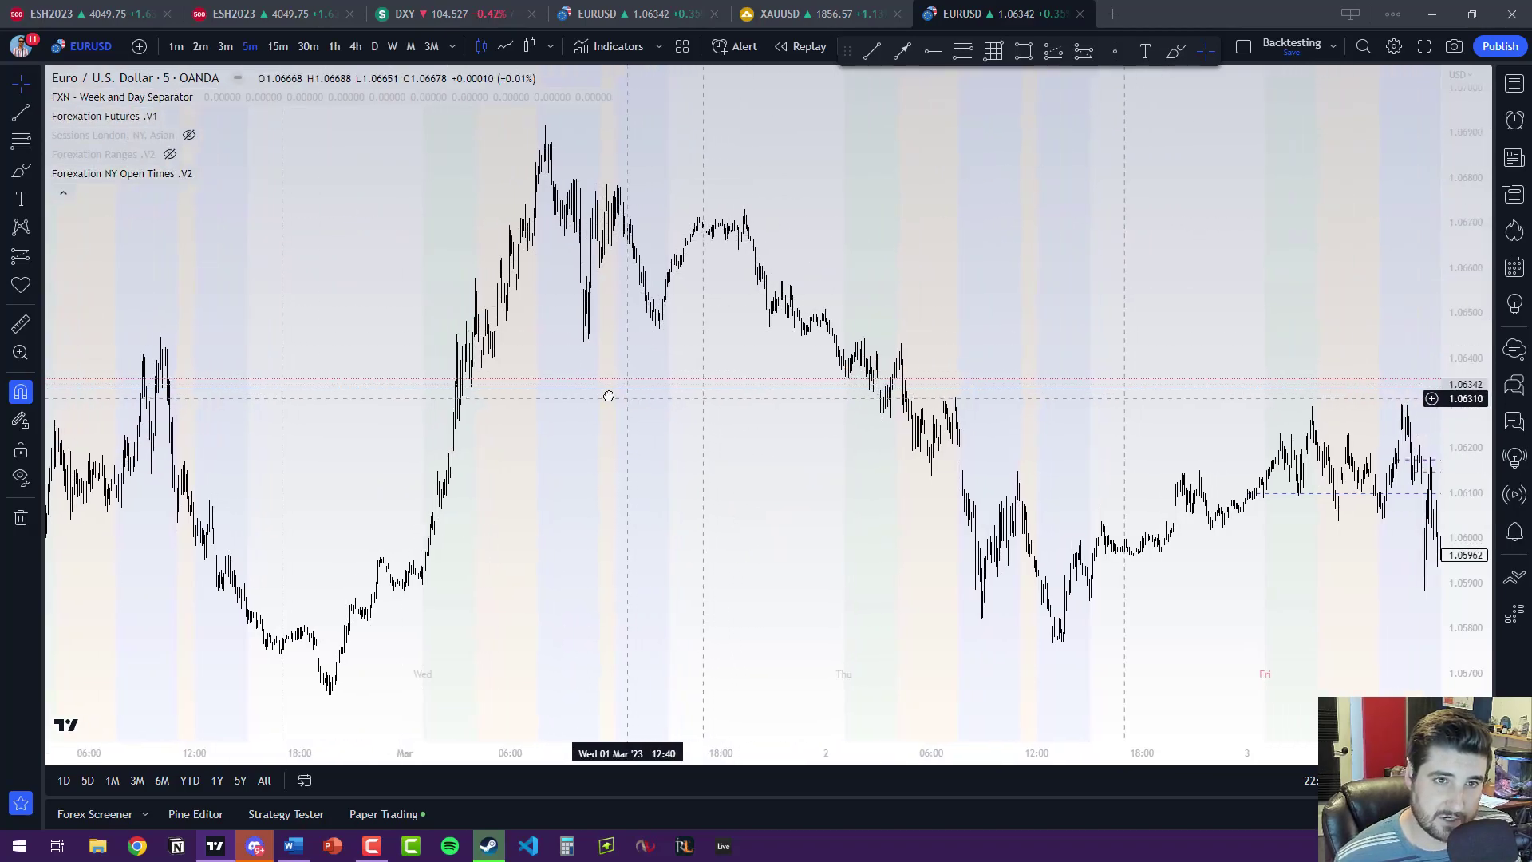
pyautogui.click(64, 194)
# - Switch the EURUSD chart to the 4-hour timeframe, check the 2022 decline on the daily chart, and return to 4-hour
pyautogui.click(356, 47)
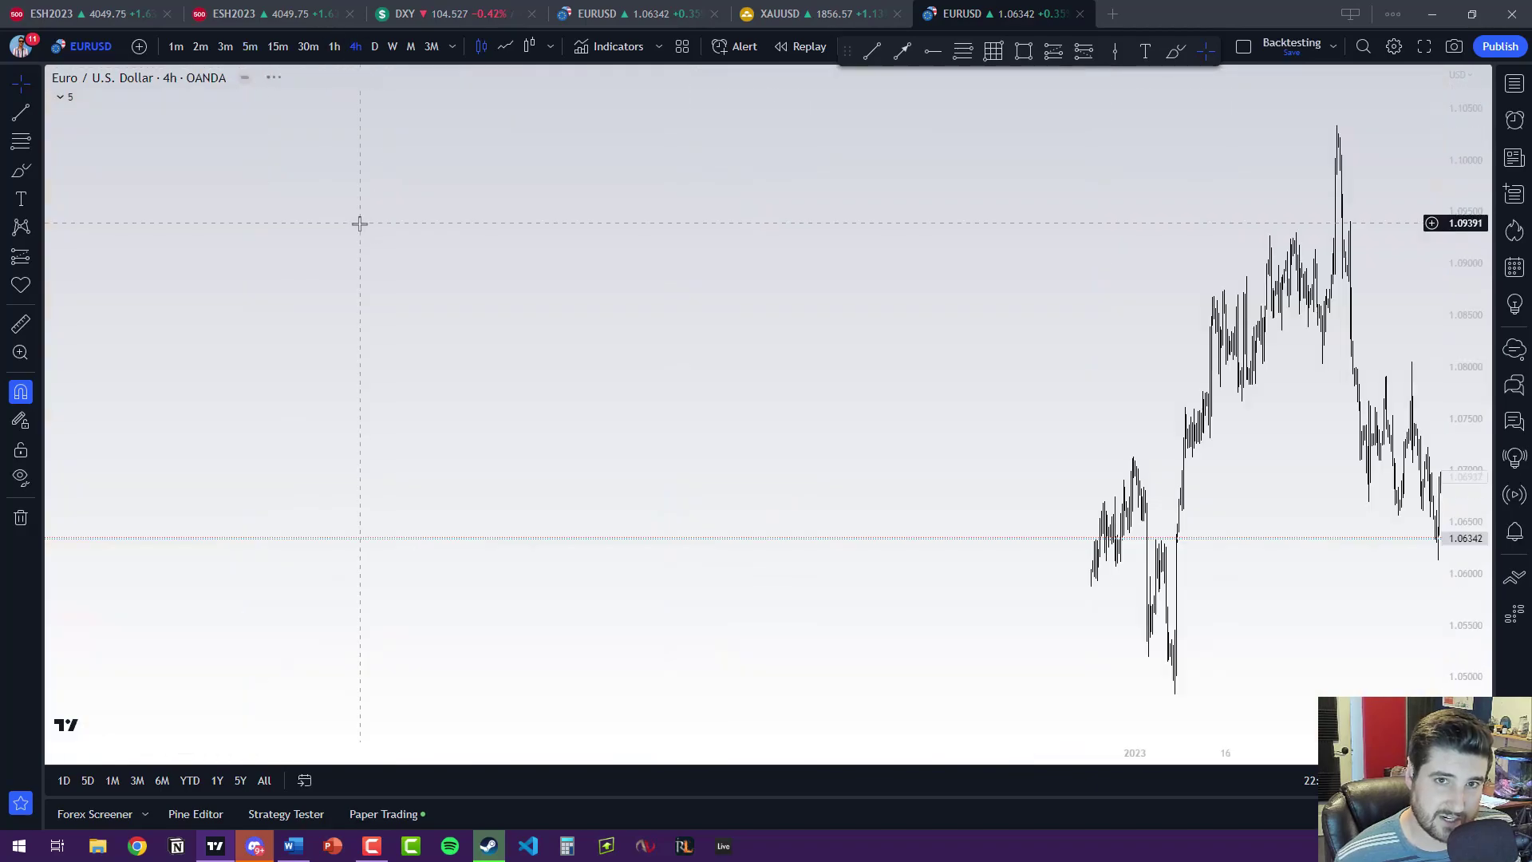
pyautogui.scroll(5, 410, 250)
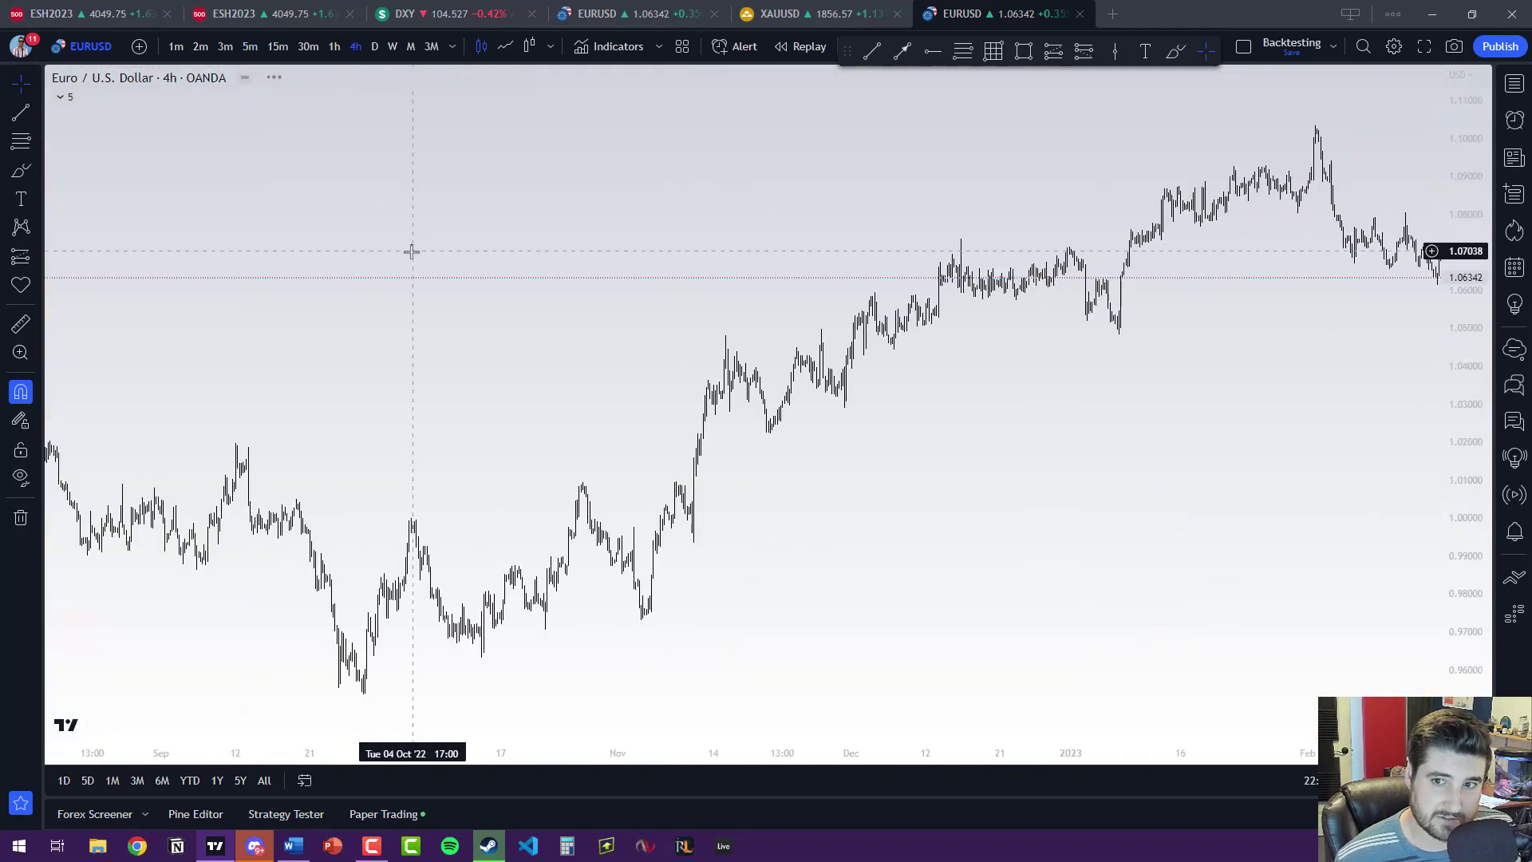
pyautogui.click(375, 46)
pyautogui.scroll(3, 519, 205)
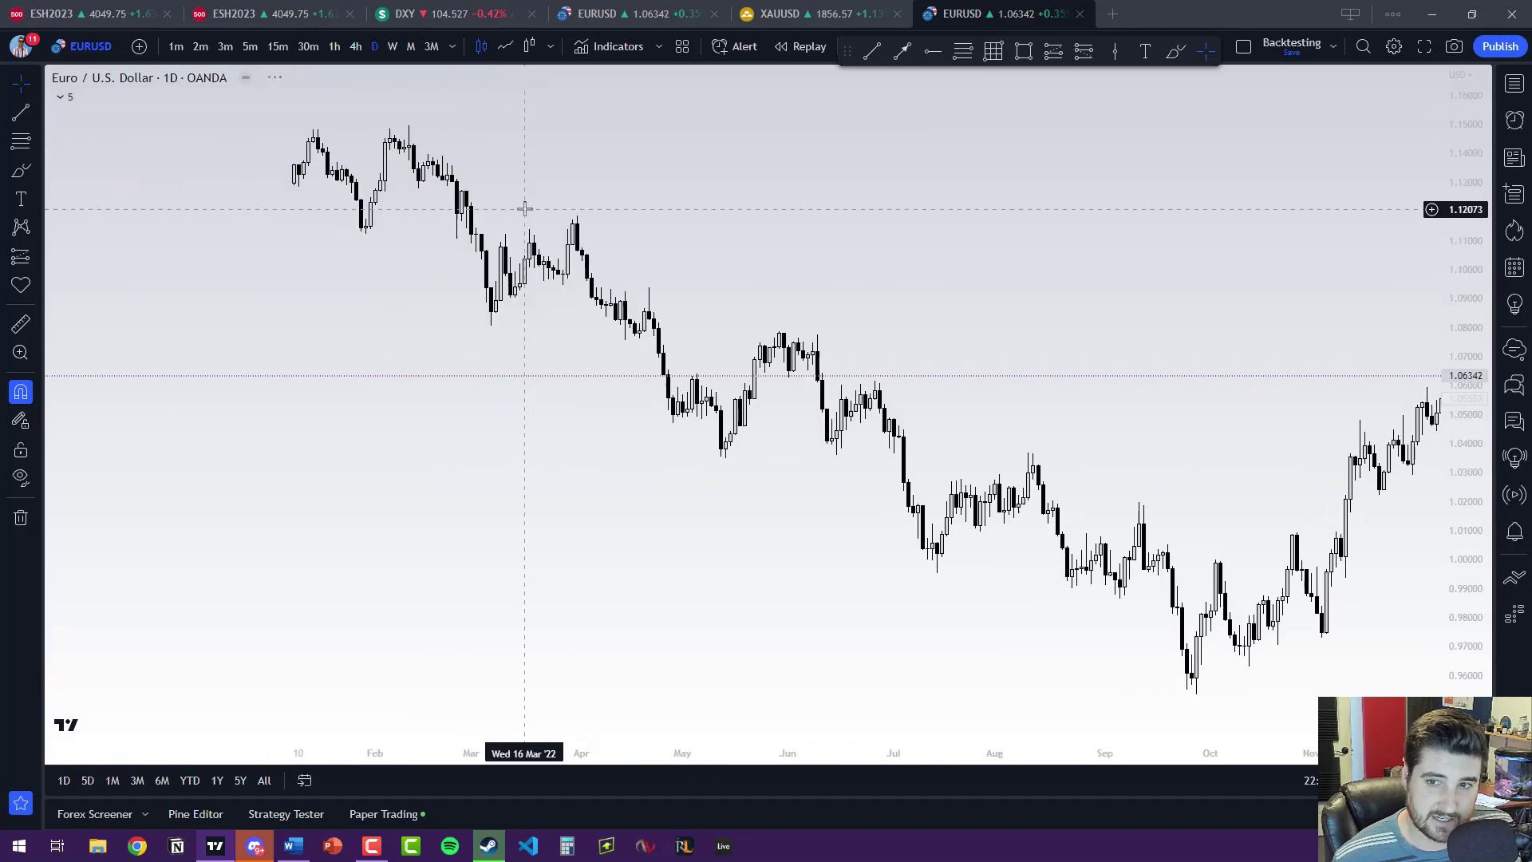
pyautogui.moveTo(763, 236); pyautogui.dragTo(798, 209)
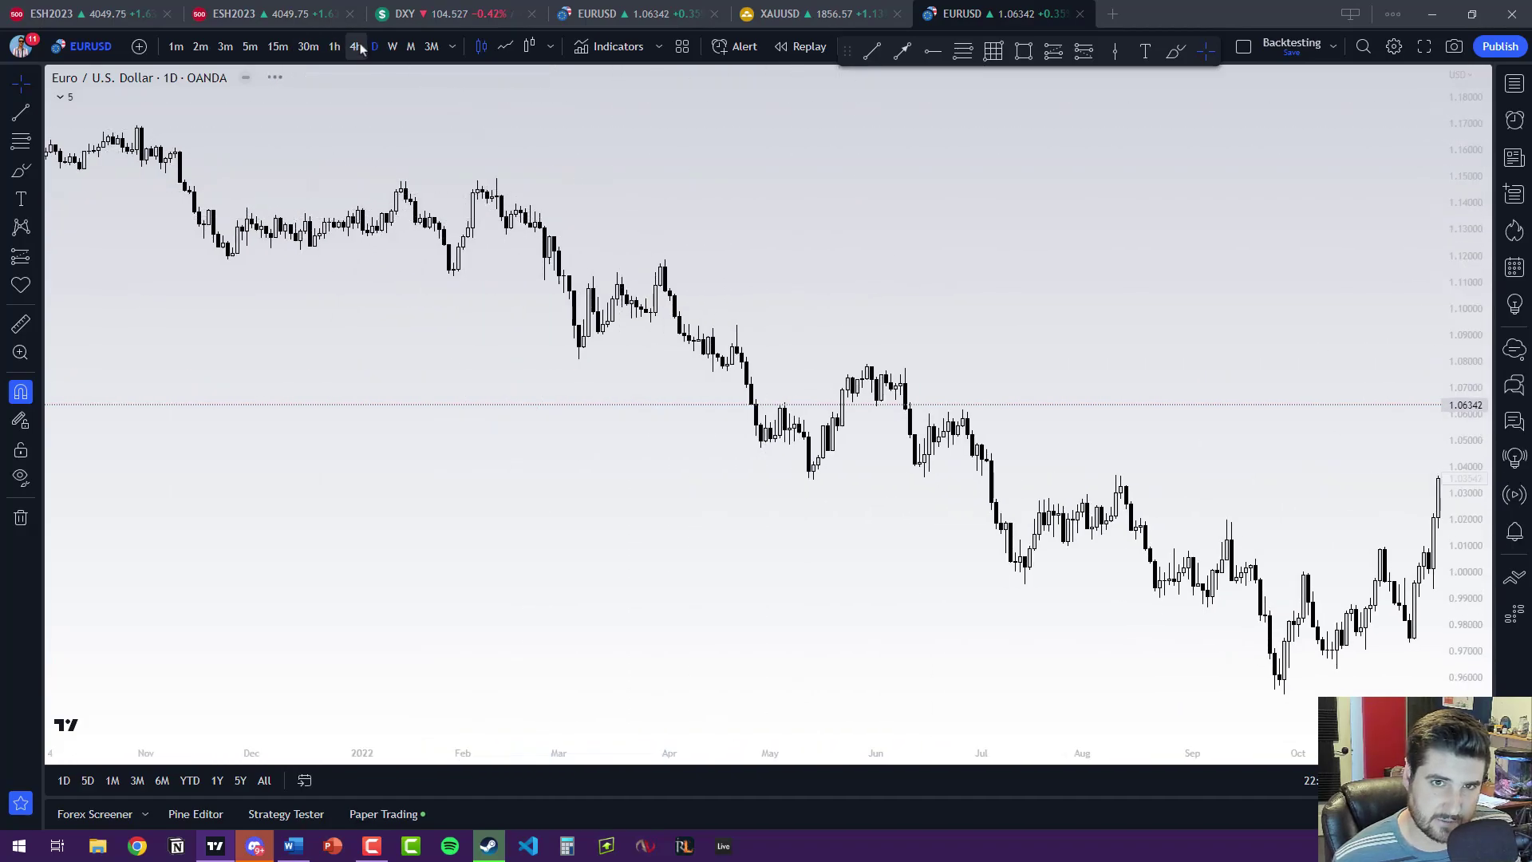
pyautogui.click(356, 46)
pyautogui.scroll(-3, 414, 185)
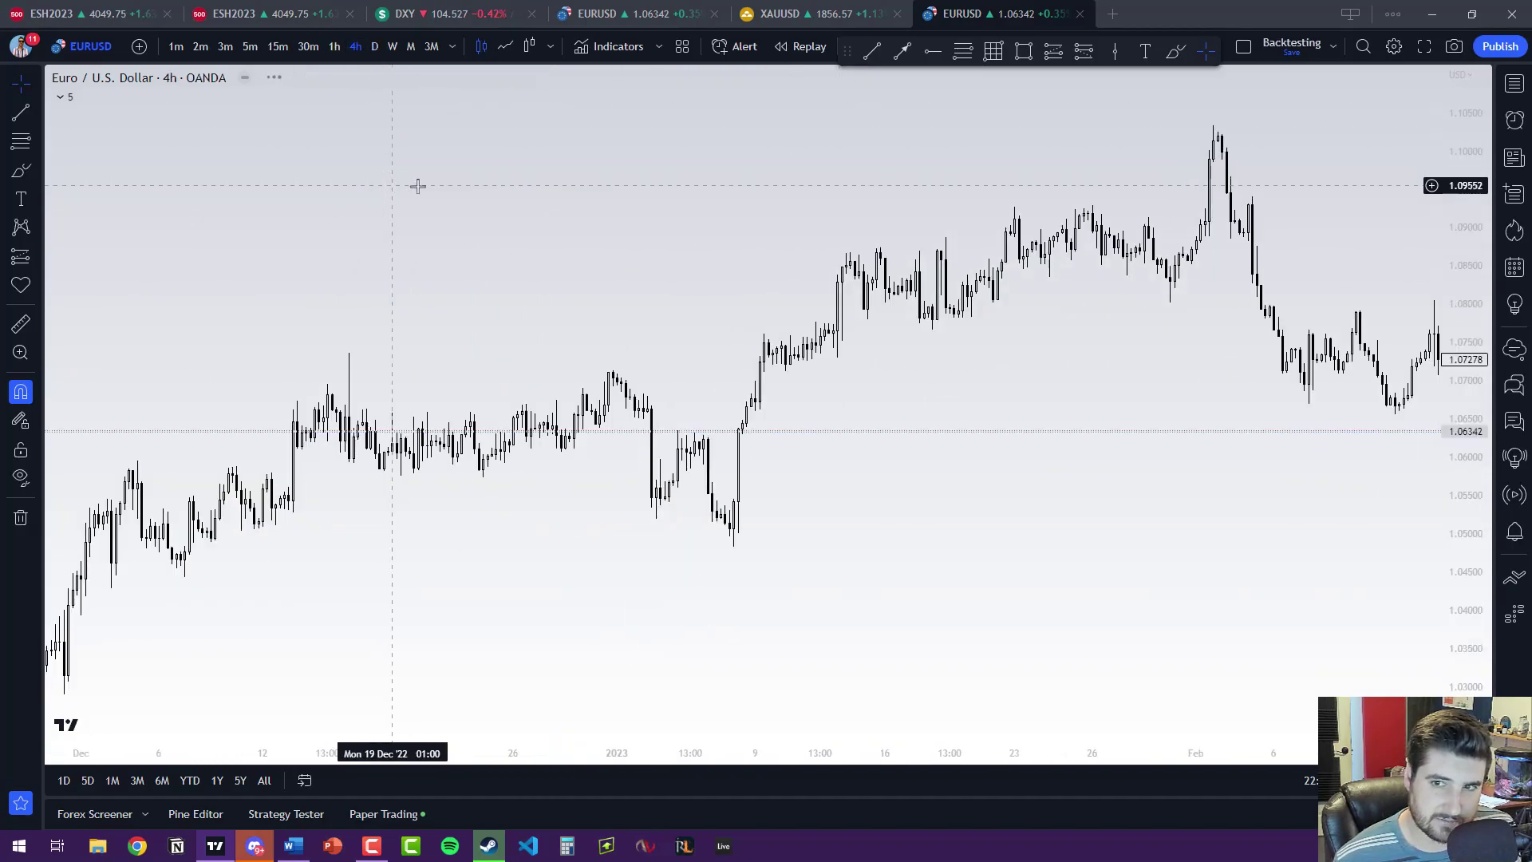
# - Draw a horizontal trend line from the 6 January low at 1.04833 and extend its far end past the latest candle in March
pyautogui.click(870, 55)
pyautogui.click(601, 549)
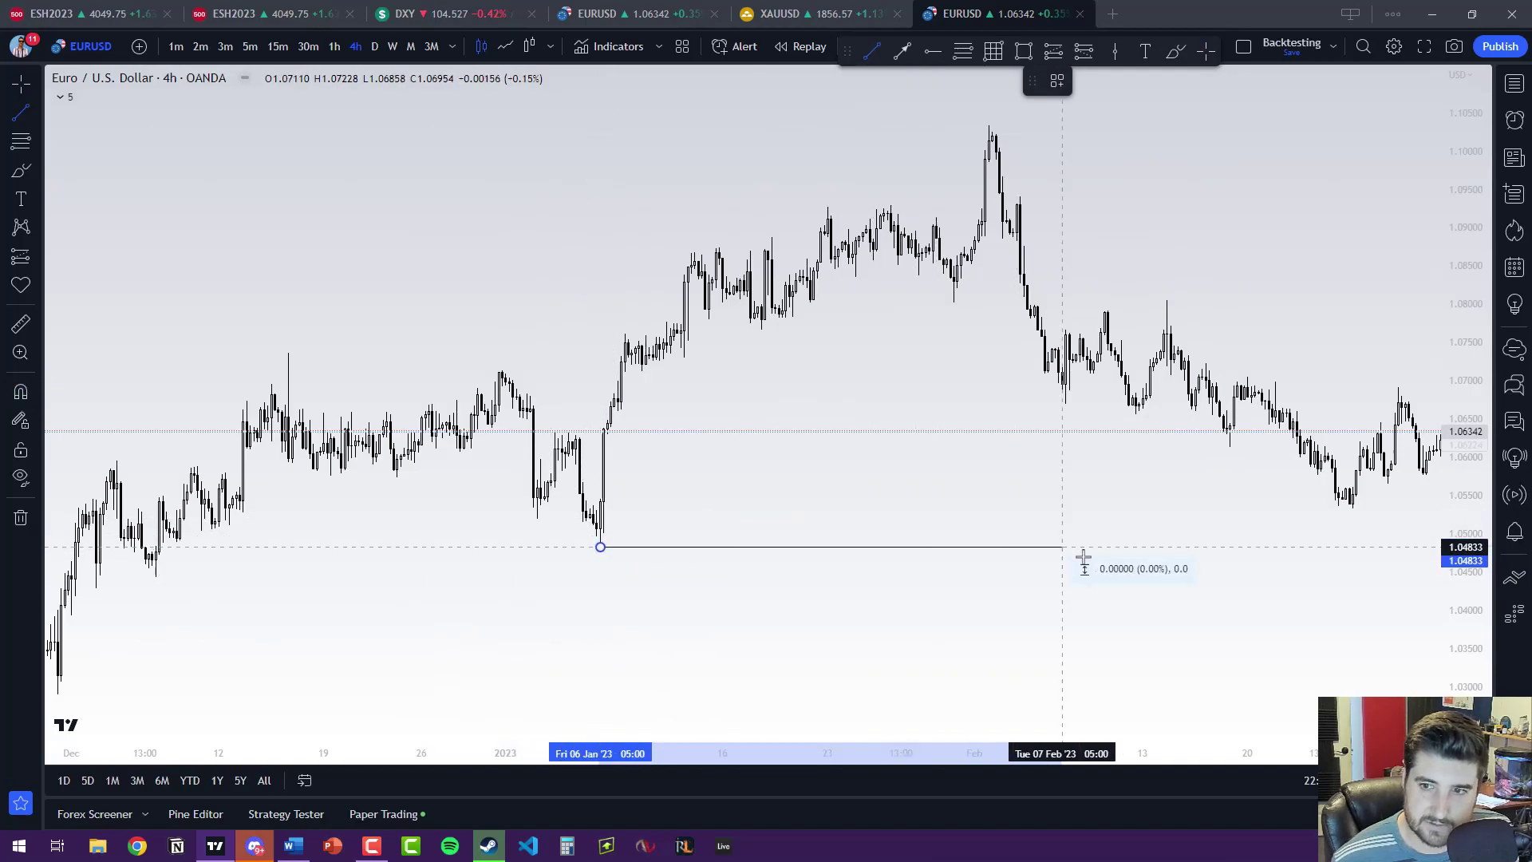
pyautogui.click(1366, 547)
pyautogui.moveTo(1114, 561); pyautogui.dragTo(703, 562)
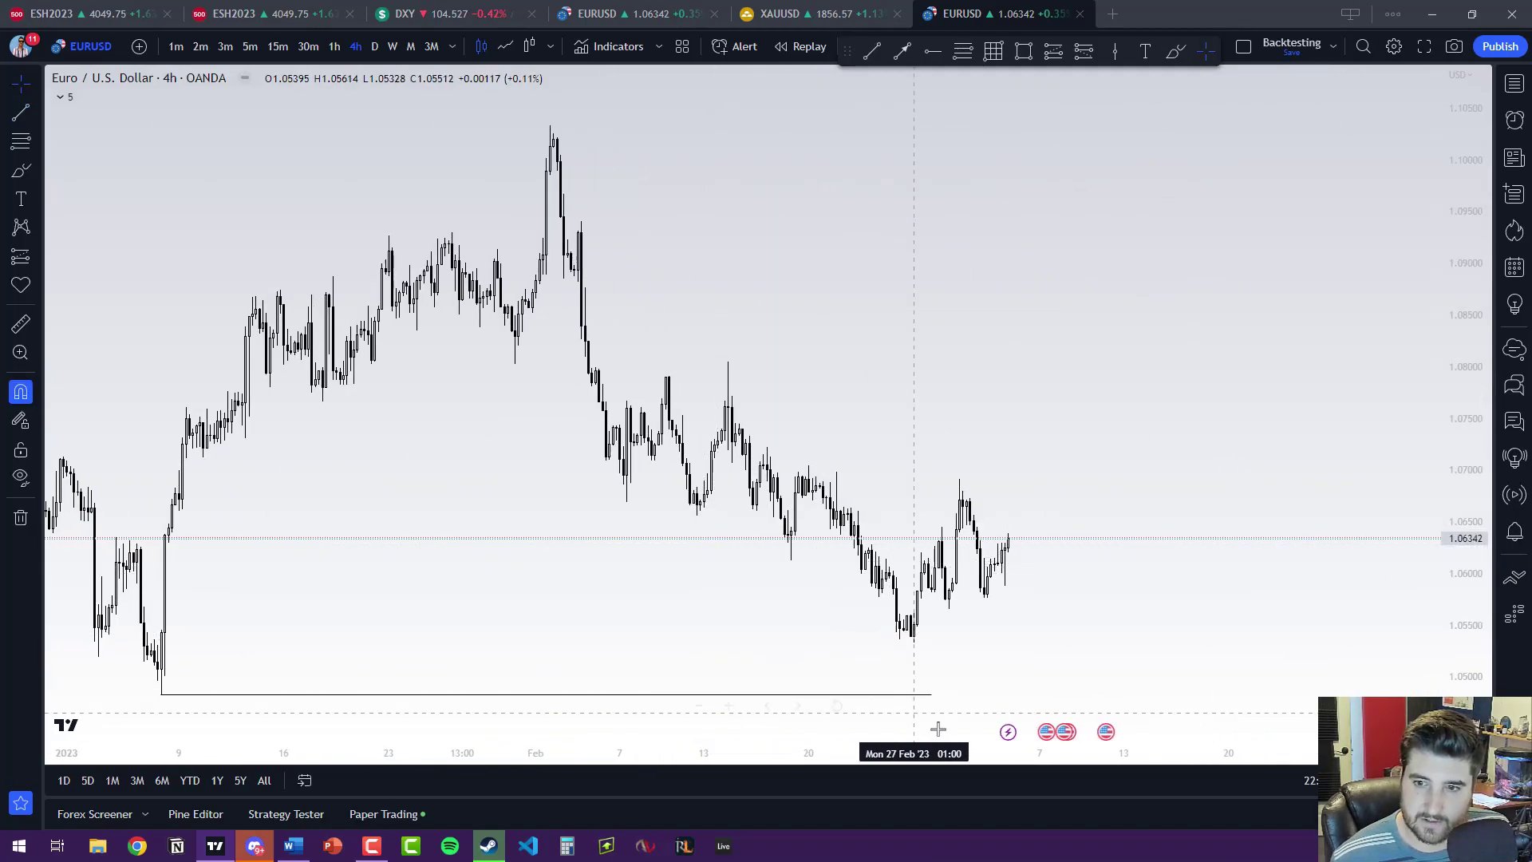
pyautogui.moveTo(931, 694); pyautogui.dragTo(1088, 692)
pyautogui.moveTo(786, 650); pyautogui.dragTo(1040, 647)
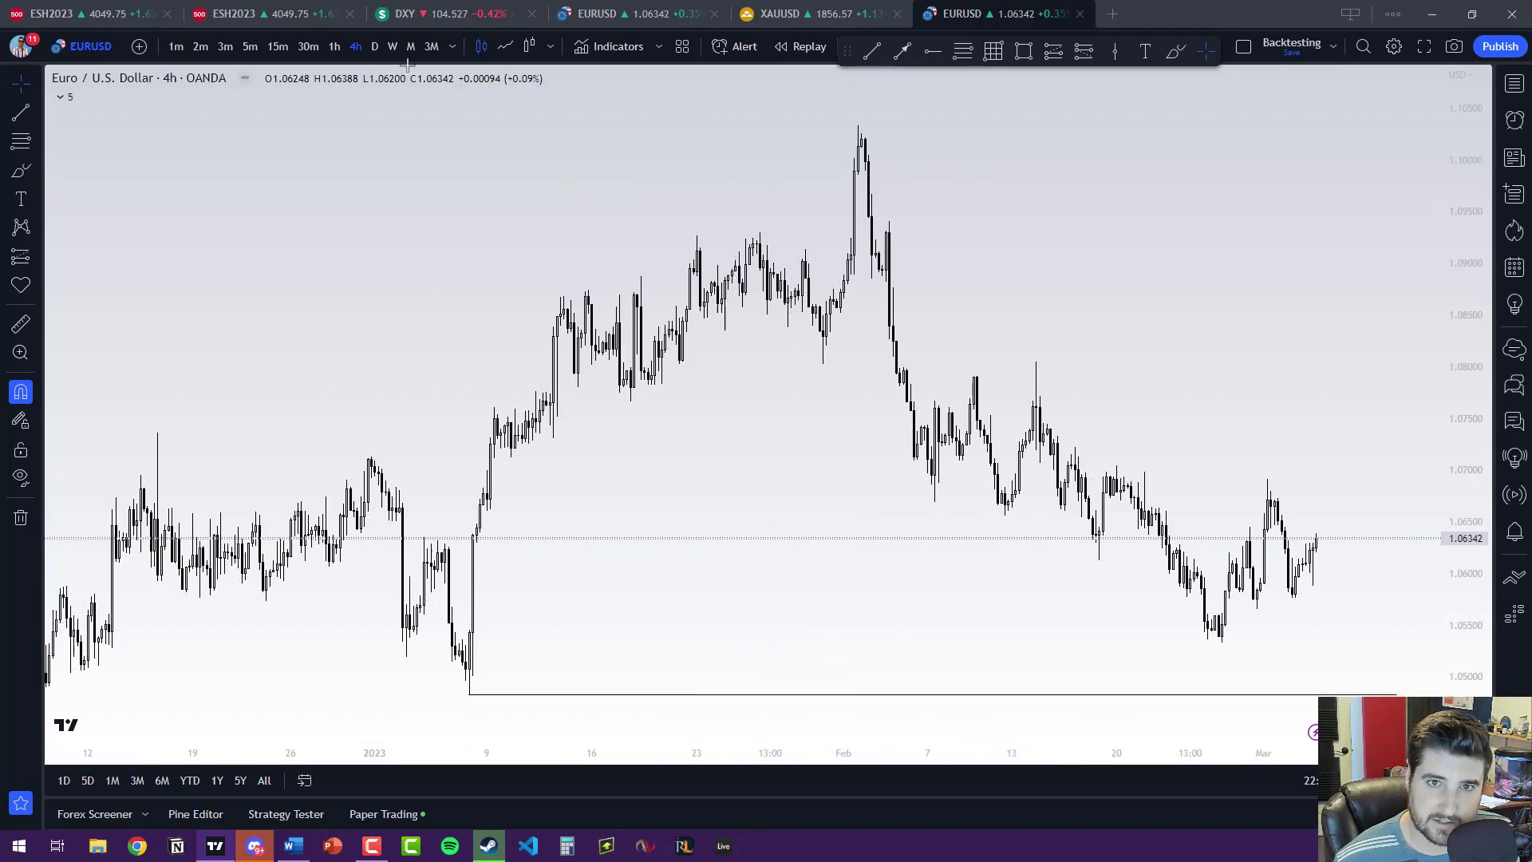
# - Draw a horizontal trend line at 1.06603 from 9 January to the 12 February low
pyautogui.hotkey('alt', 't')
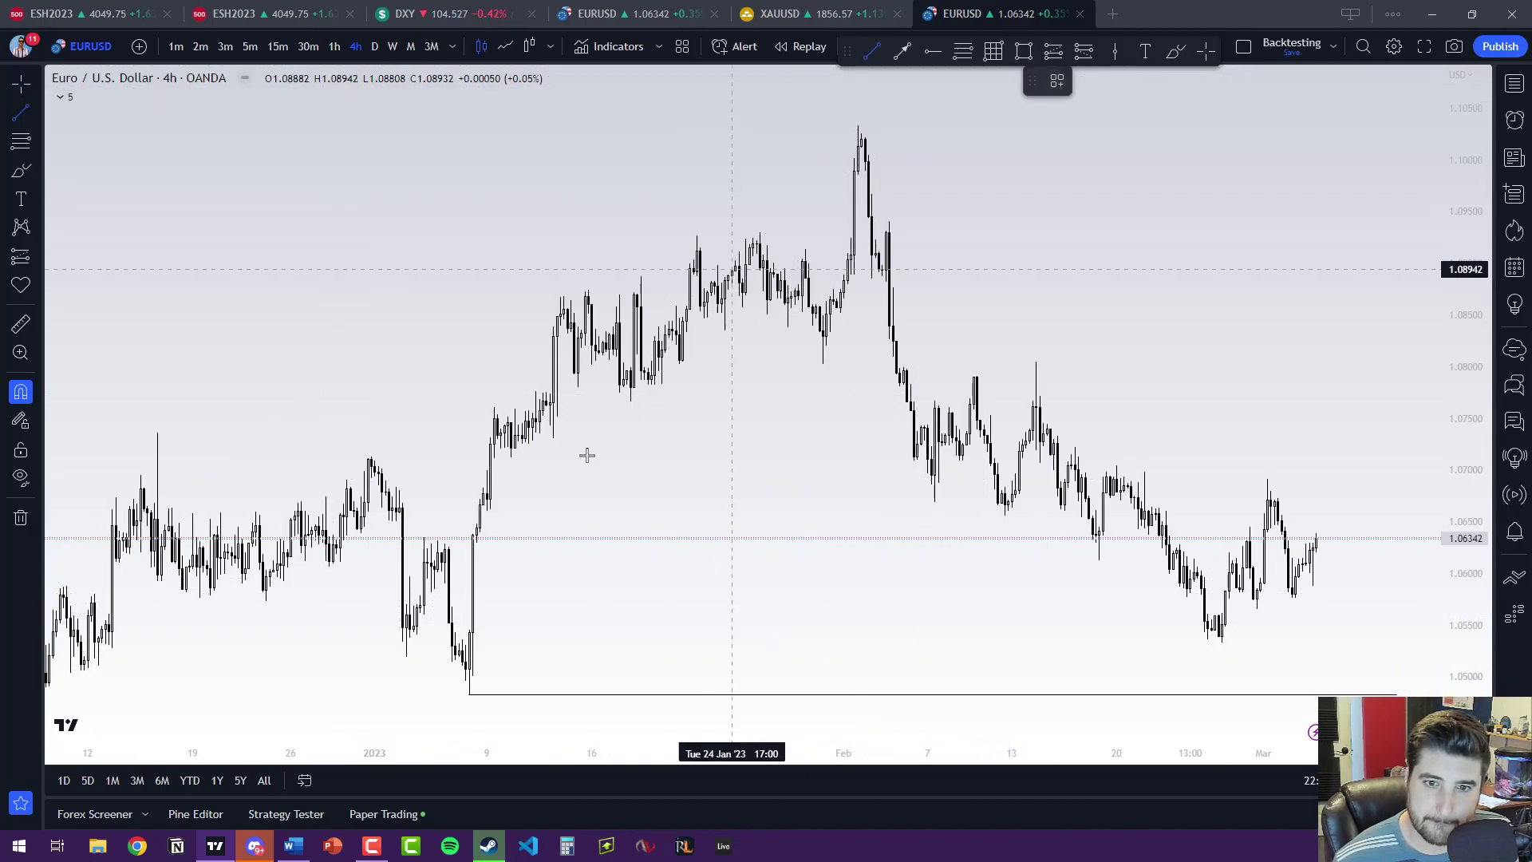
pyautogui.click(486, 514)
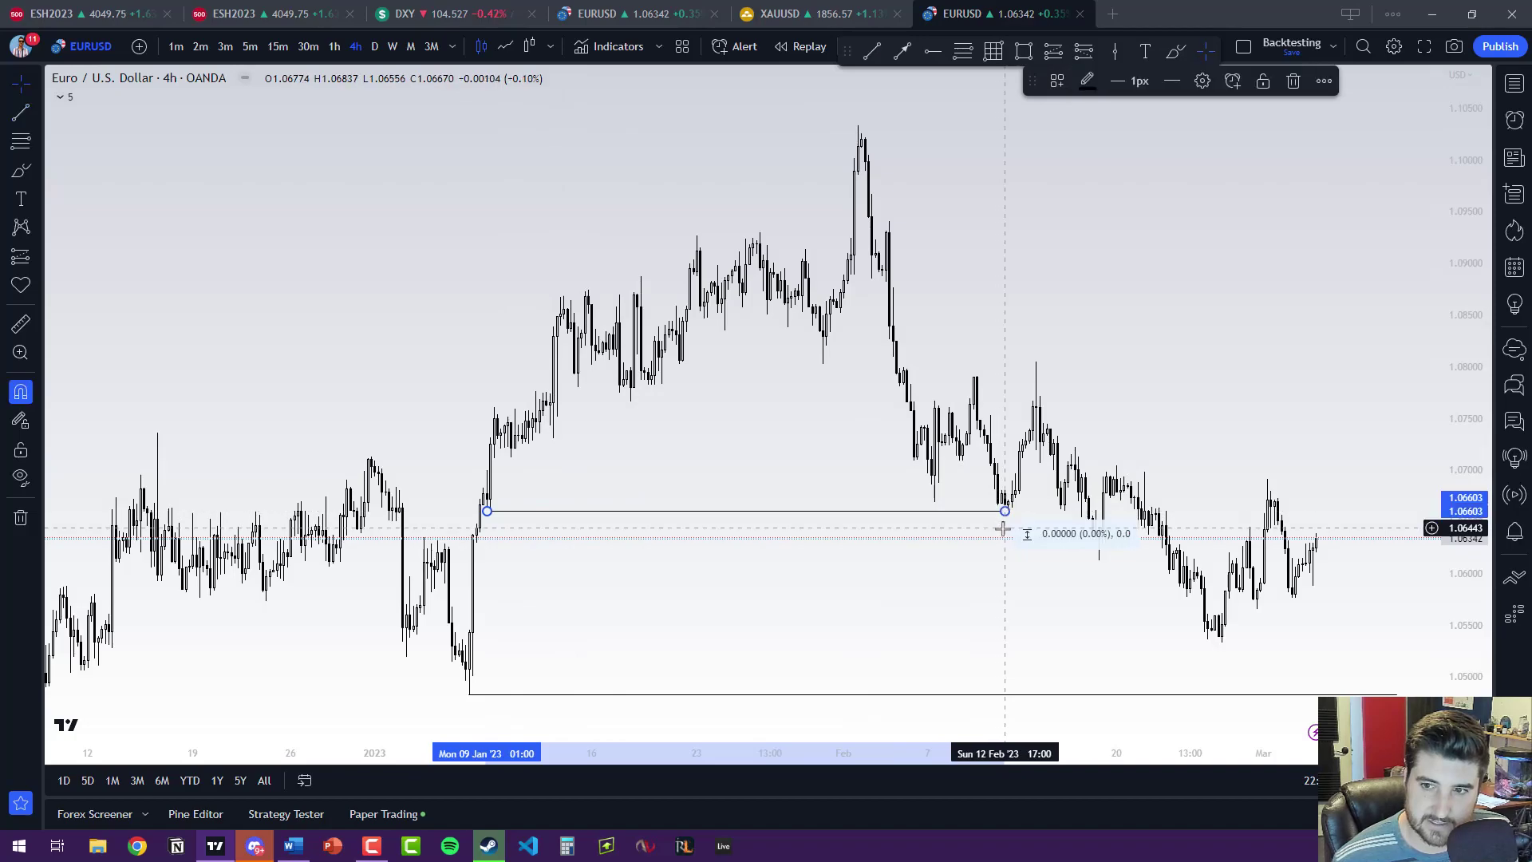
pyautogui.click(996, 523)
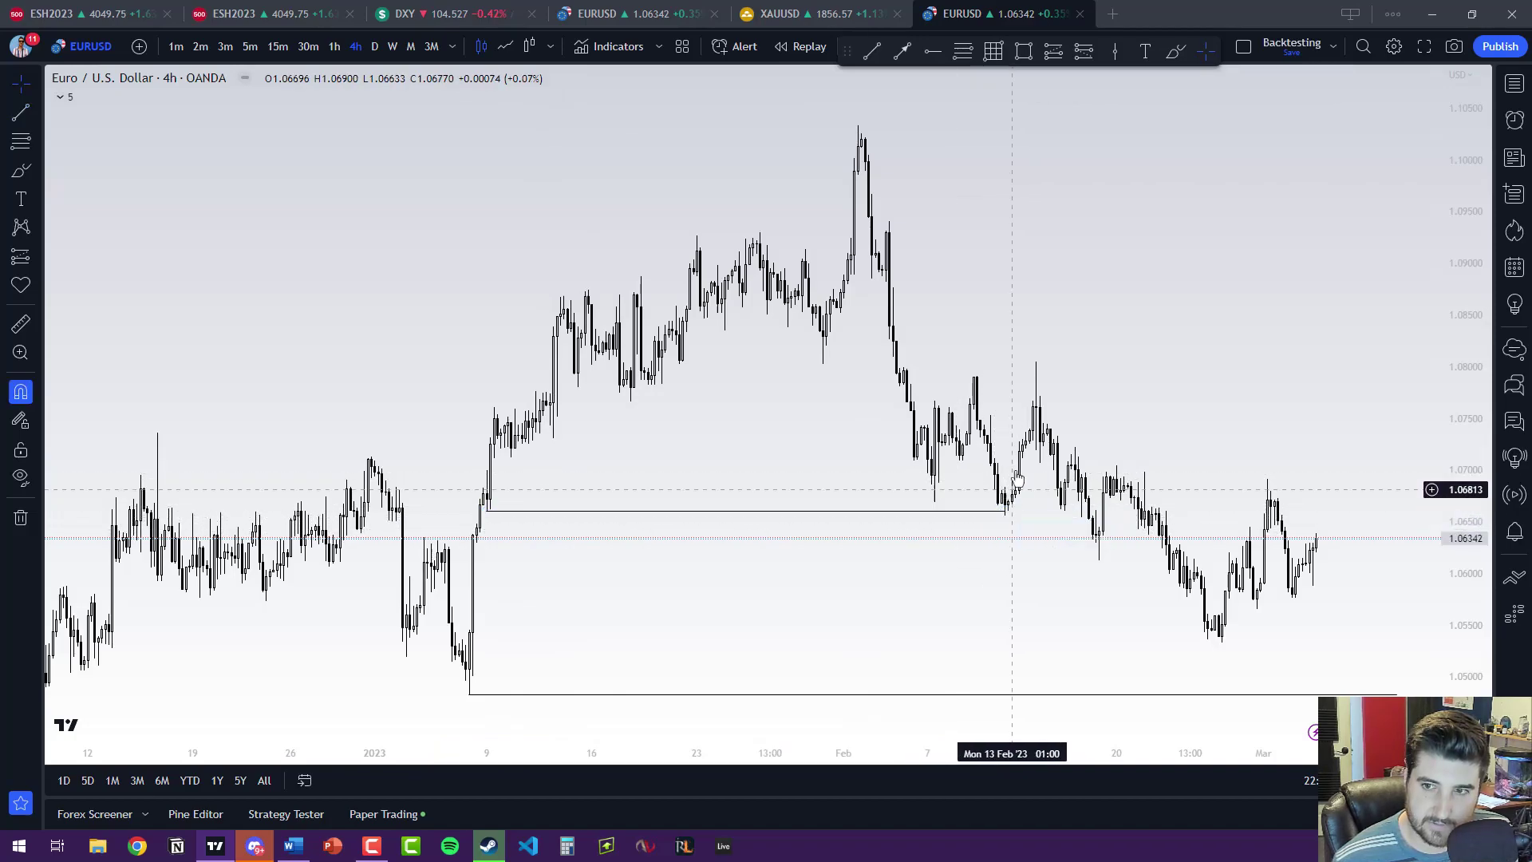
# - Draw a horizontal trend line at 1.07122 from the 10 January low to the early February drop
pyautogui.click(872, 50)
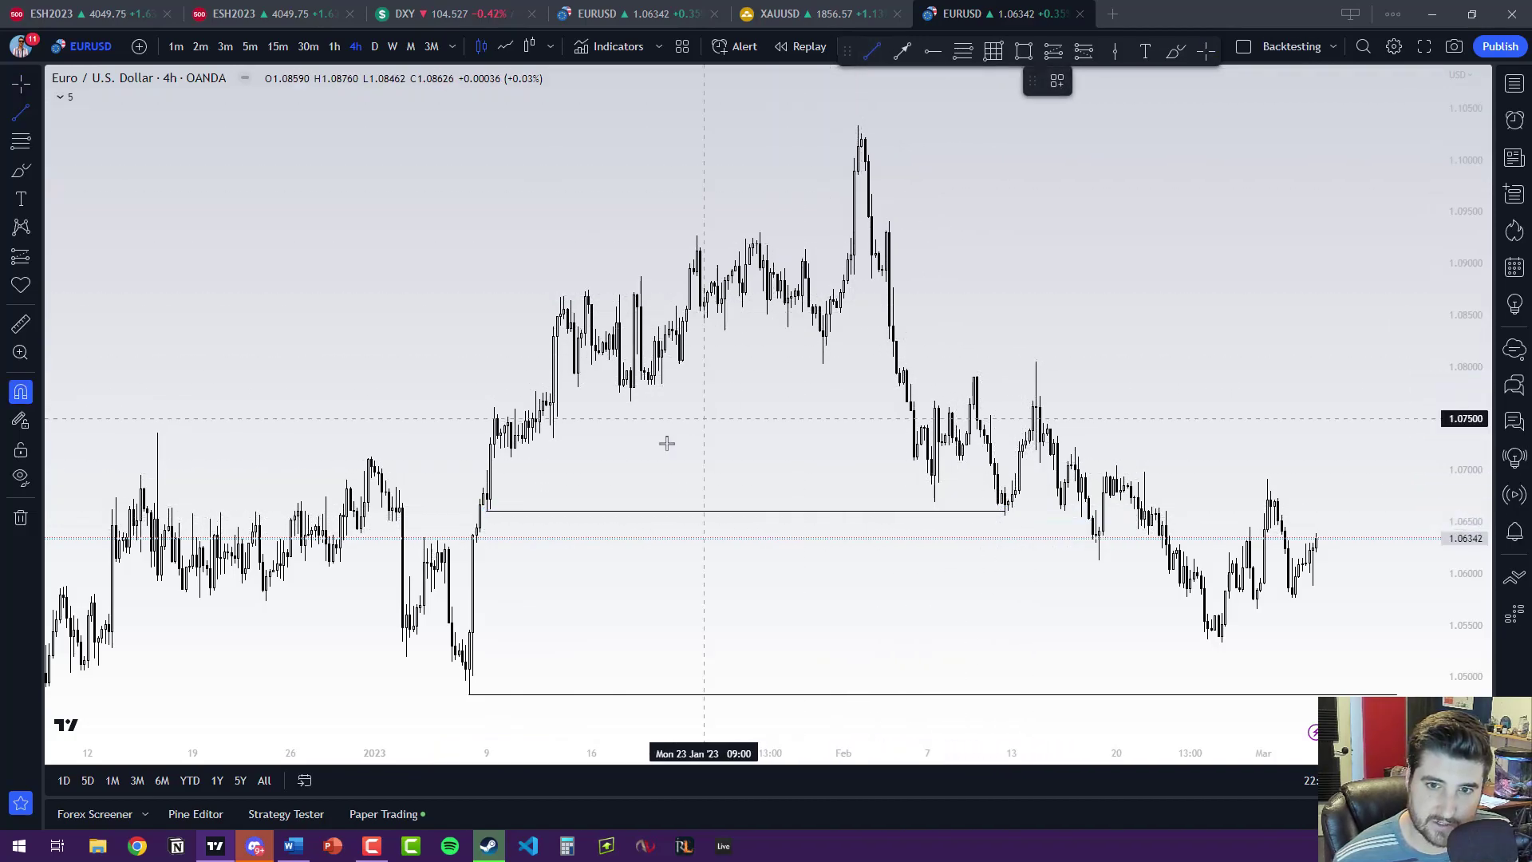
pyautogui.click(510, 458)
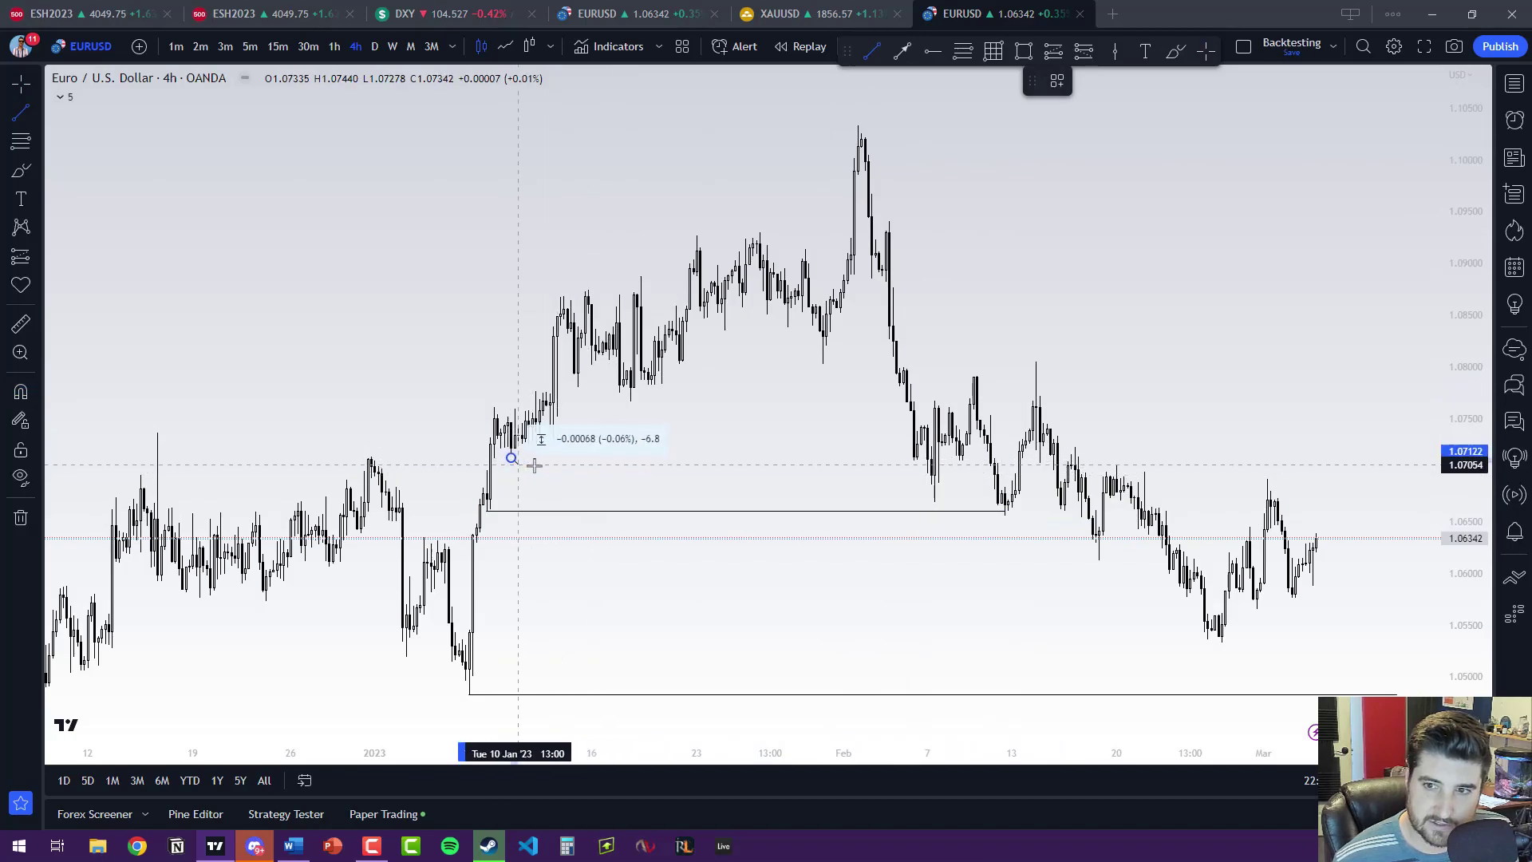
pyautogui.click(918, 467)
pyautogui.click(910, 469)
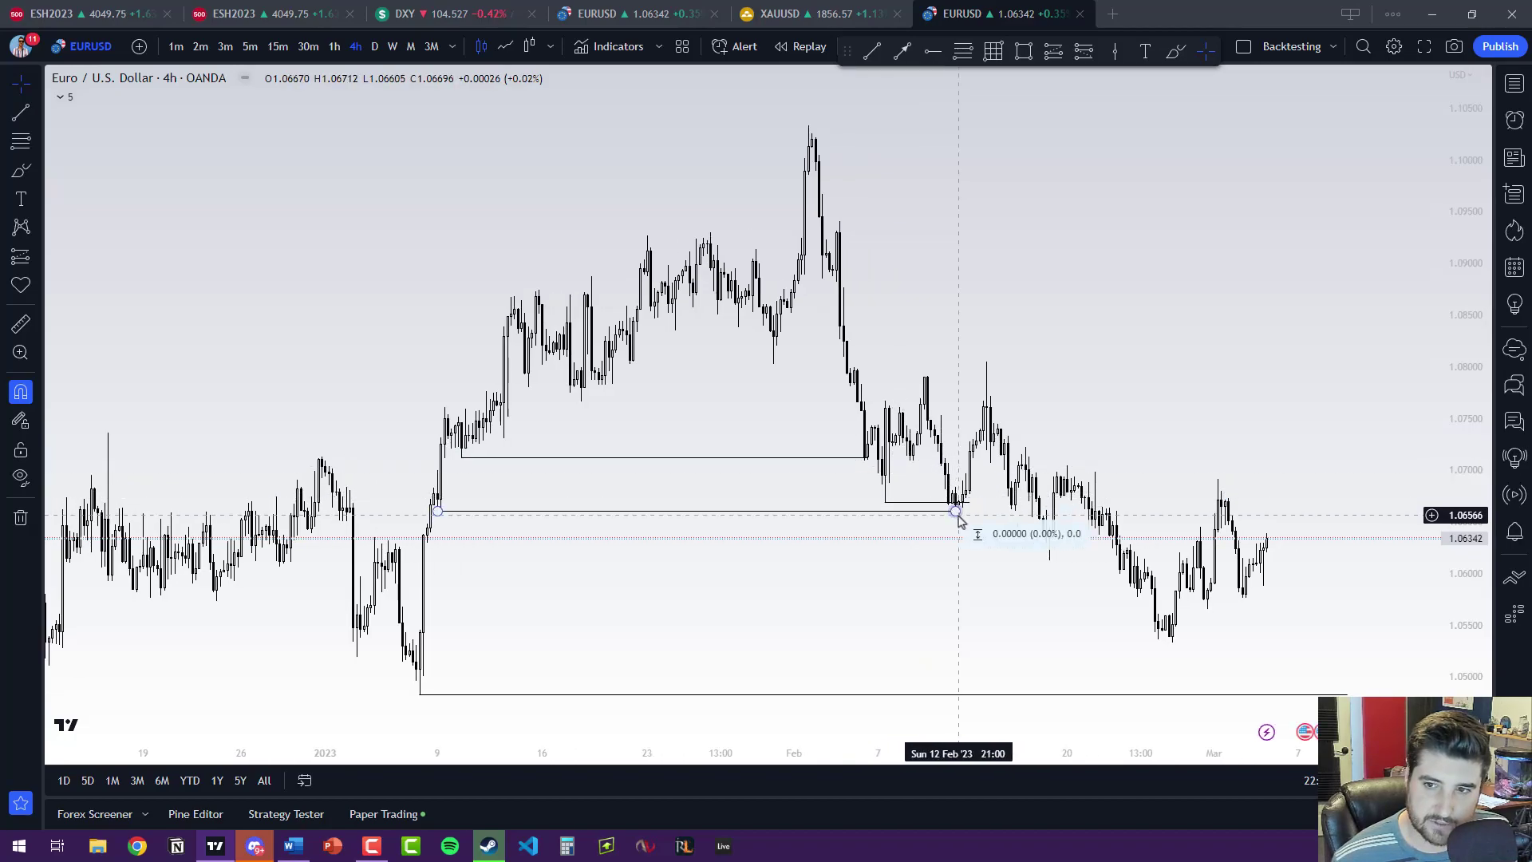
# - Draw a horizontal trend line from the 9 February high at 1.07902 to mid-February
pyautogui.moveTo(983, 544); pyautogui.dragTo(865, 564)
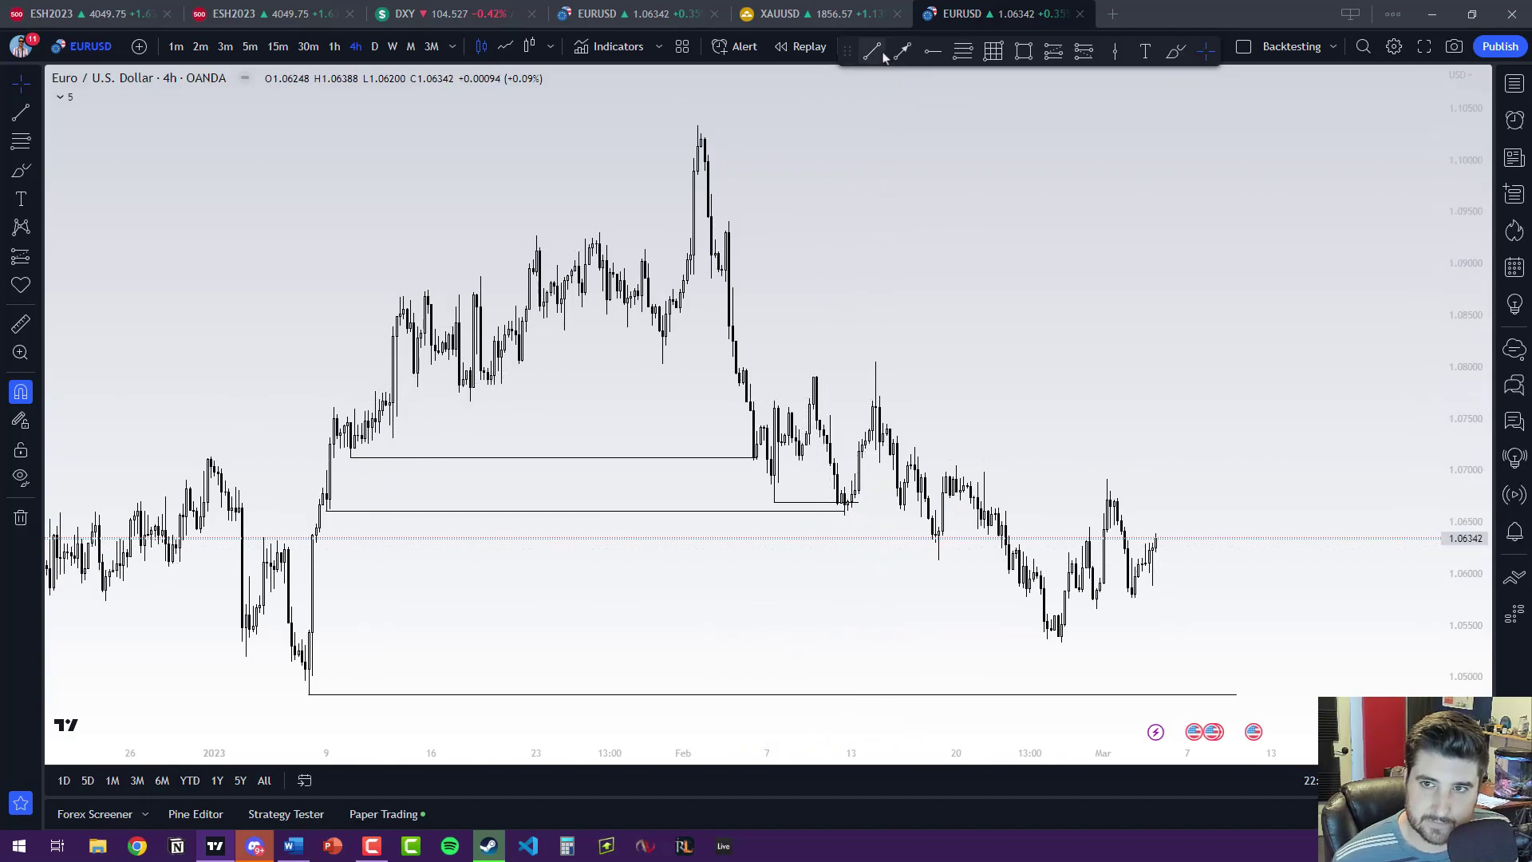
pyautogui.hotkey('alt', 't')
pyautogui.click(813, 374)
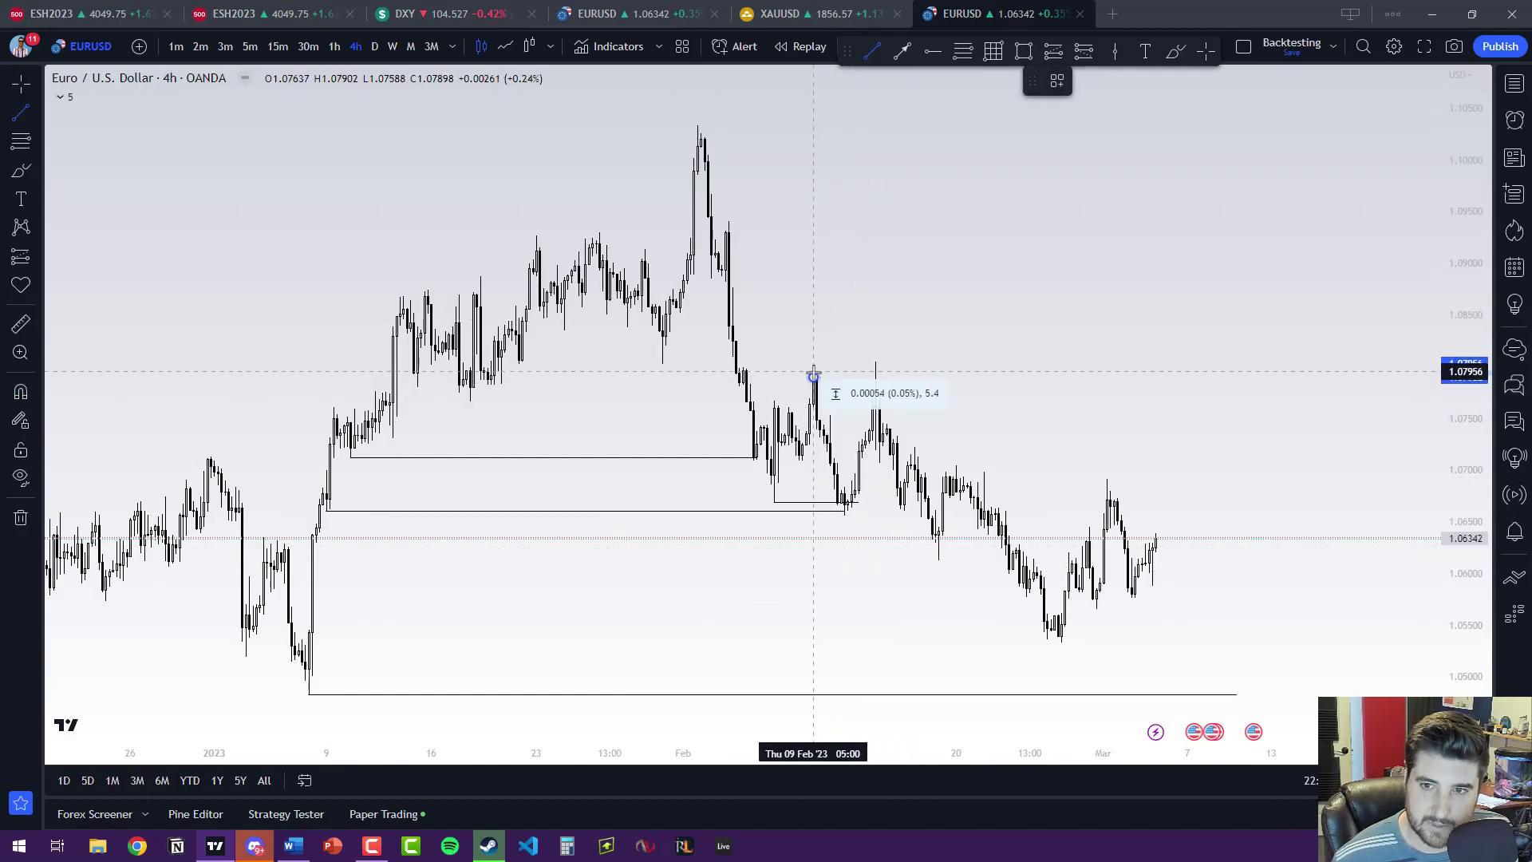
pyautogui.click(925, 376)
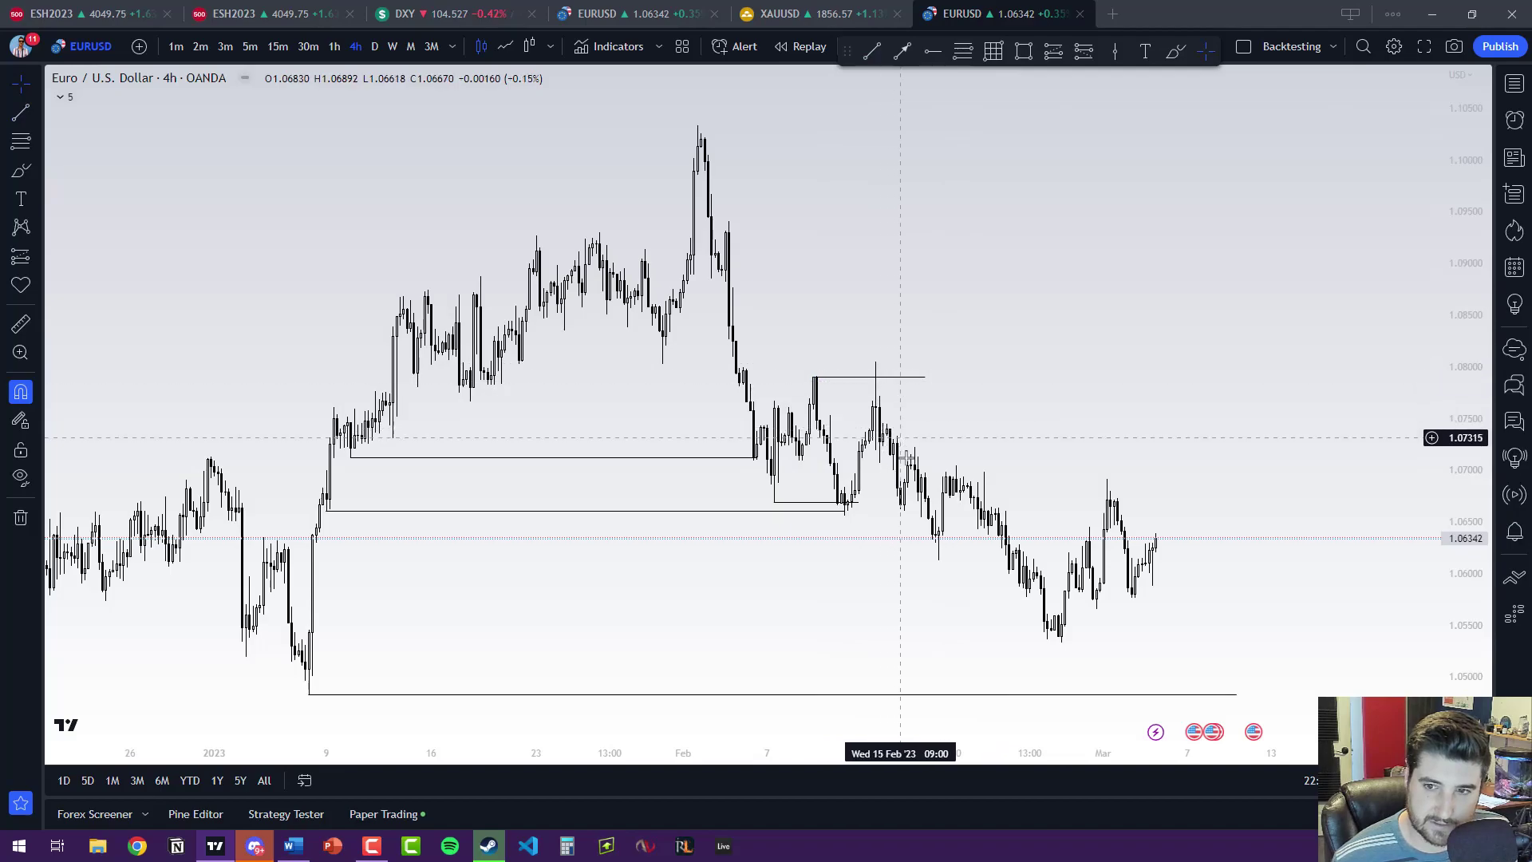
# - Draw a horizontal trend line at 1.06128 from the 17 February low to 22 February
pyautogui.moveTo(961, 571); pyautogui.dragTo(914, 566)
pyautogui.hotkey('alt', 't')
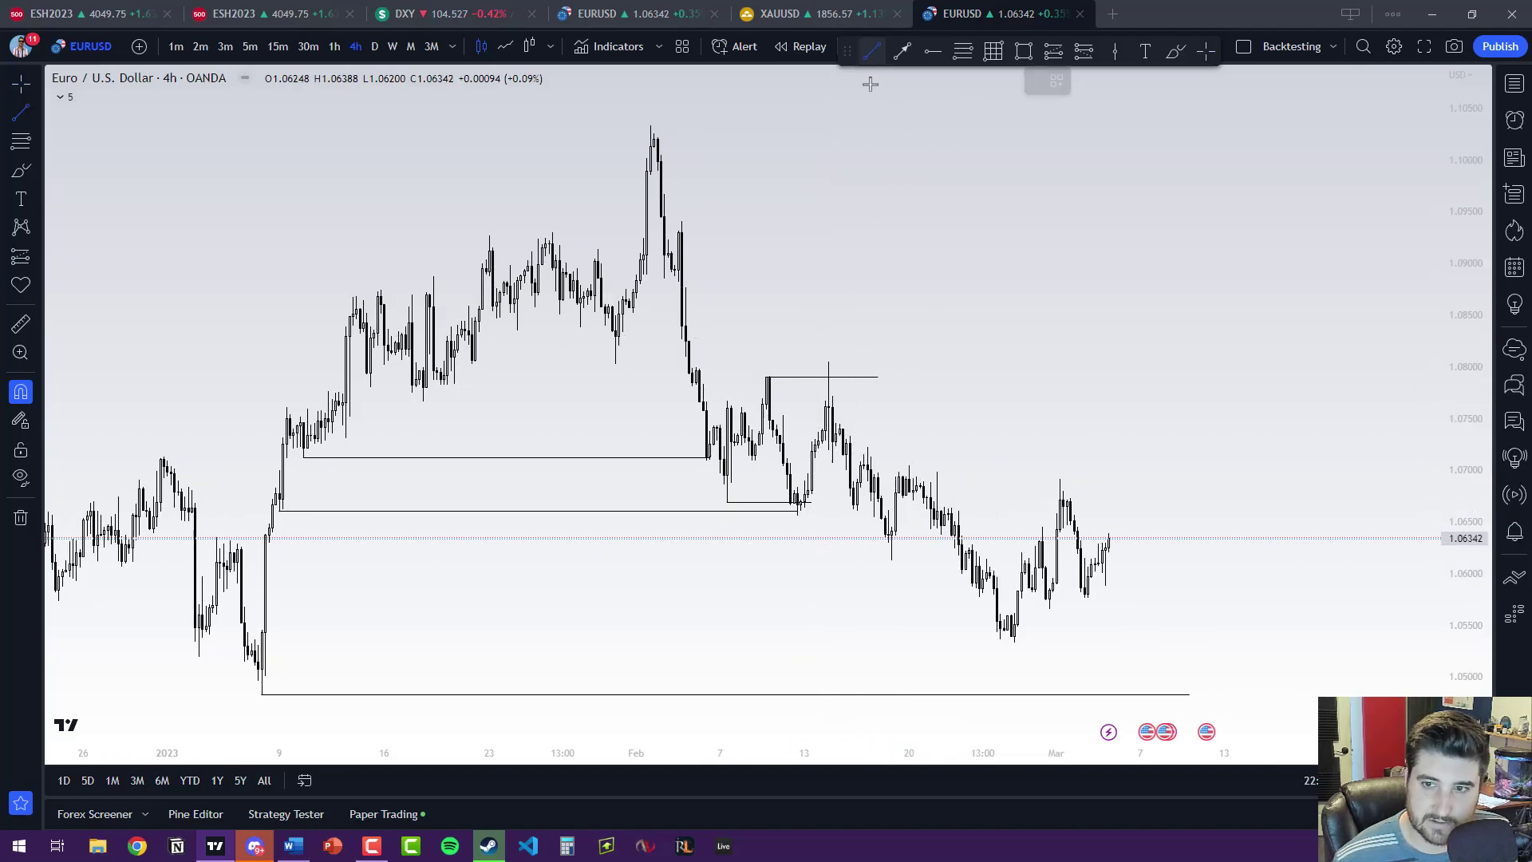
pyautogui.click(891, 561)
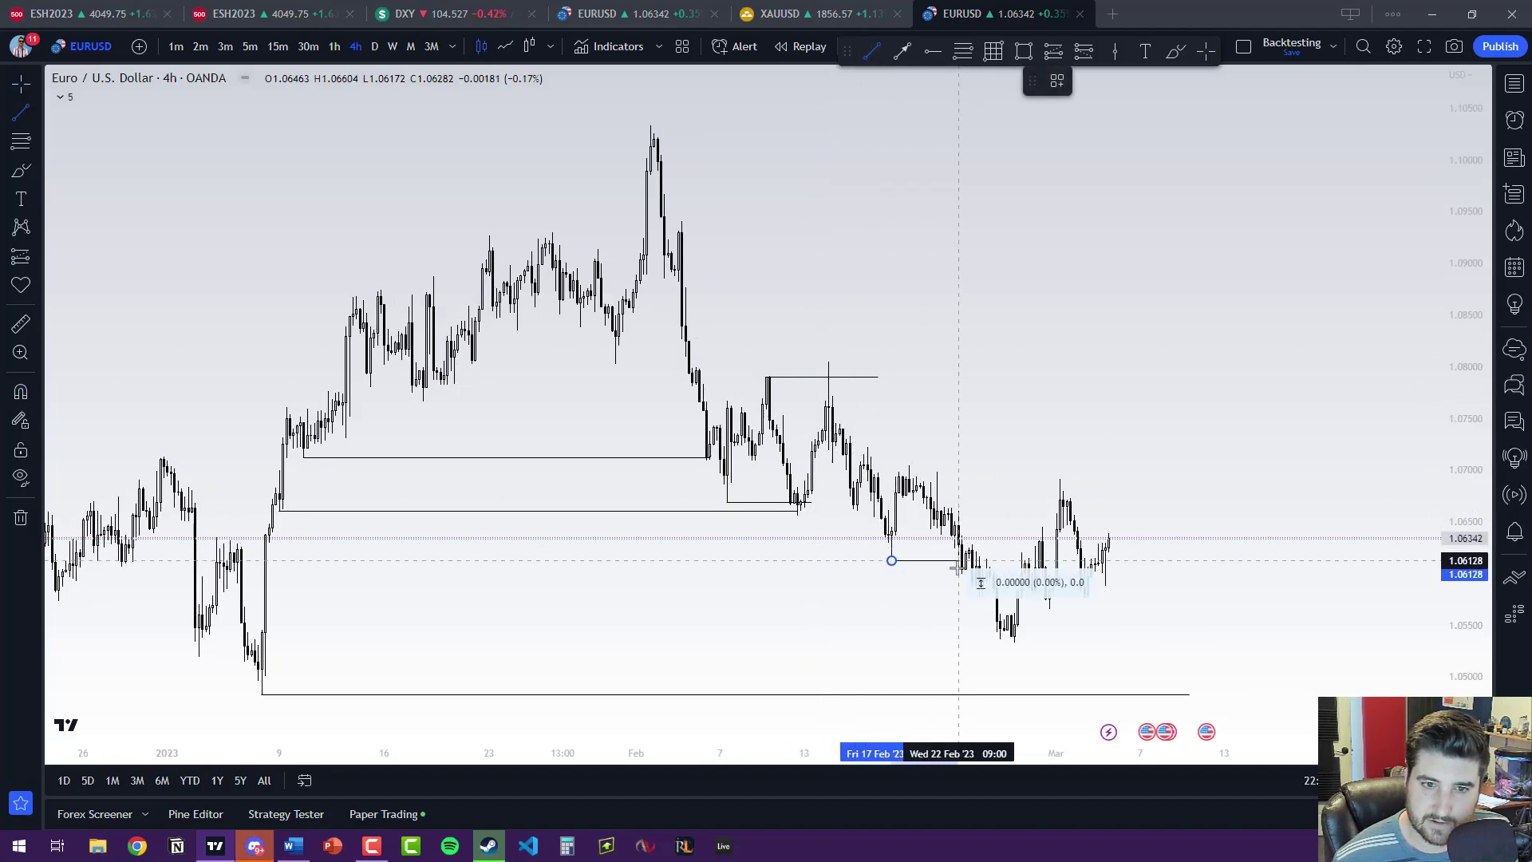
pyautogui.click(958, 560)
pyautogui.moveTo(880, 609); pyautogui.dragTo(739, 610)
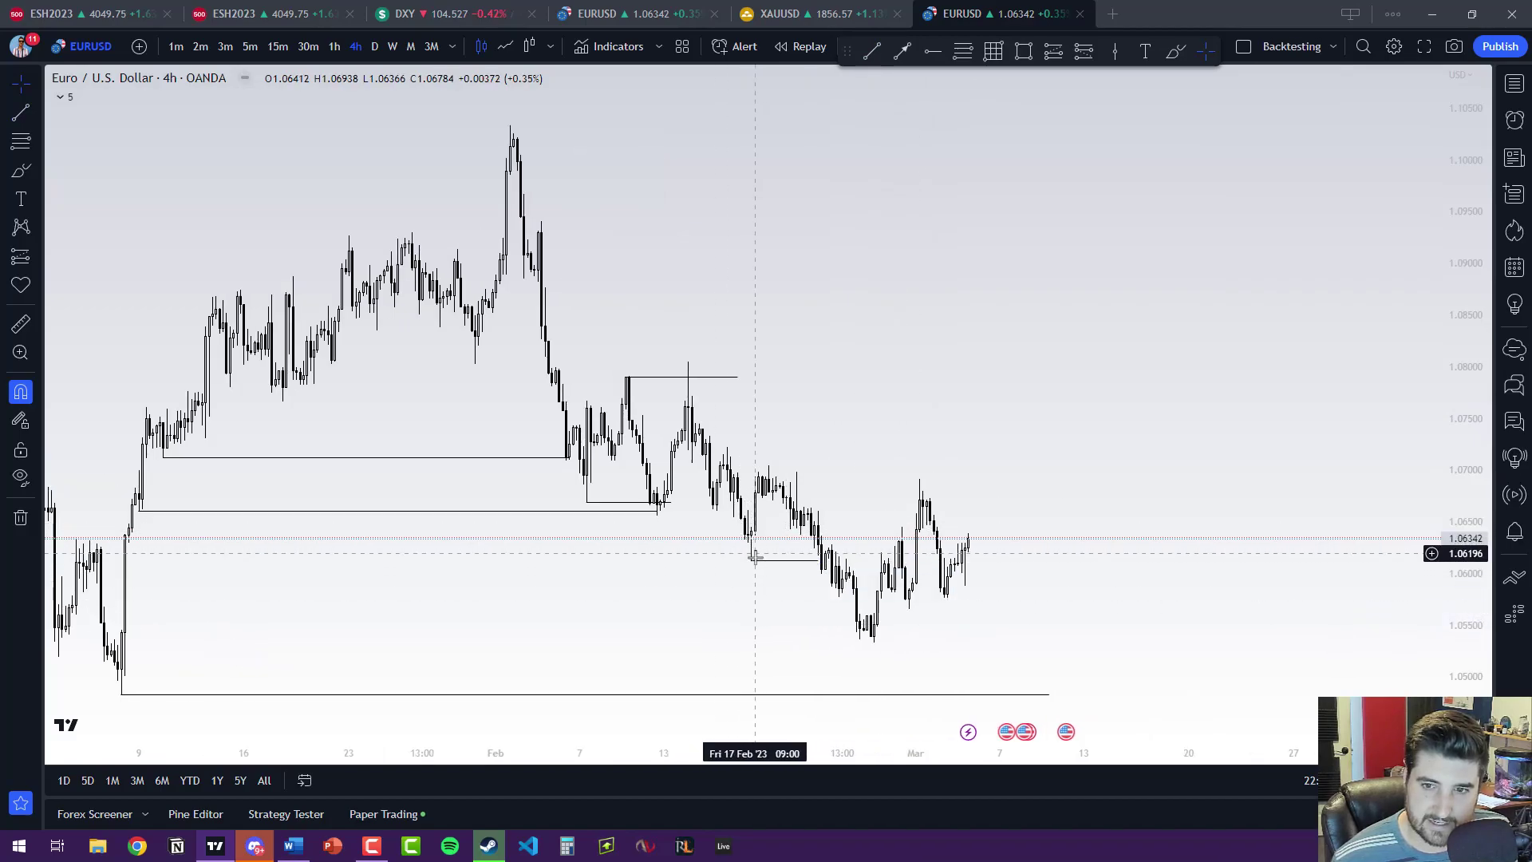
pyautogui.click(806, 561)
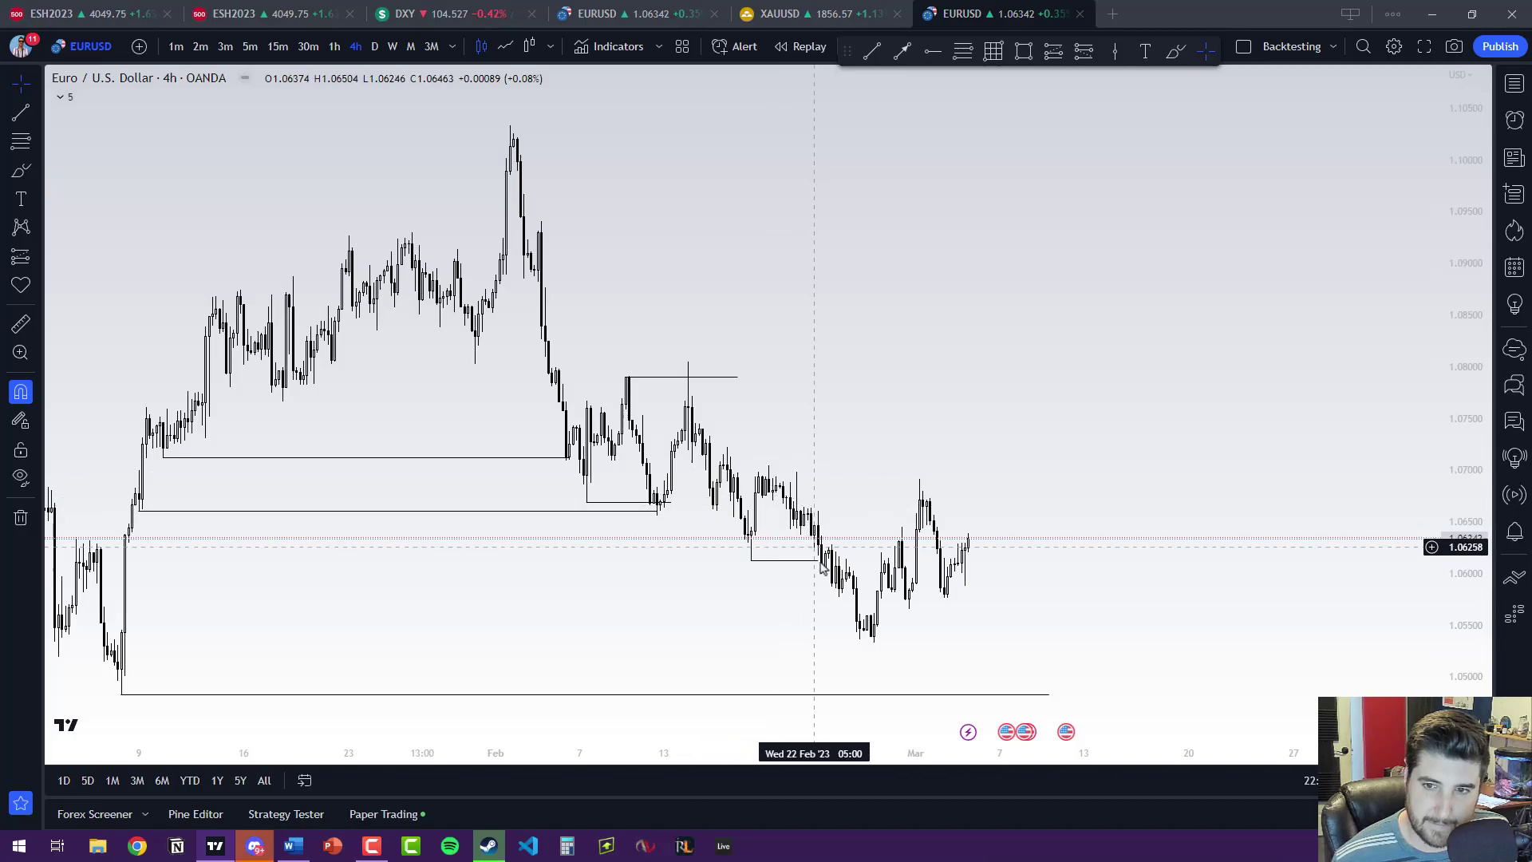
# - Draw a horizontal trend line from the 20 February high to just beyond the latest candle in early March
pyautogui.moveTo(861, 497); pyautogui.dragTo(779, 448)
pyautogui.hotkey('alt', 't')
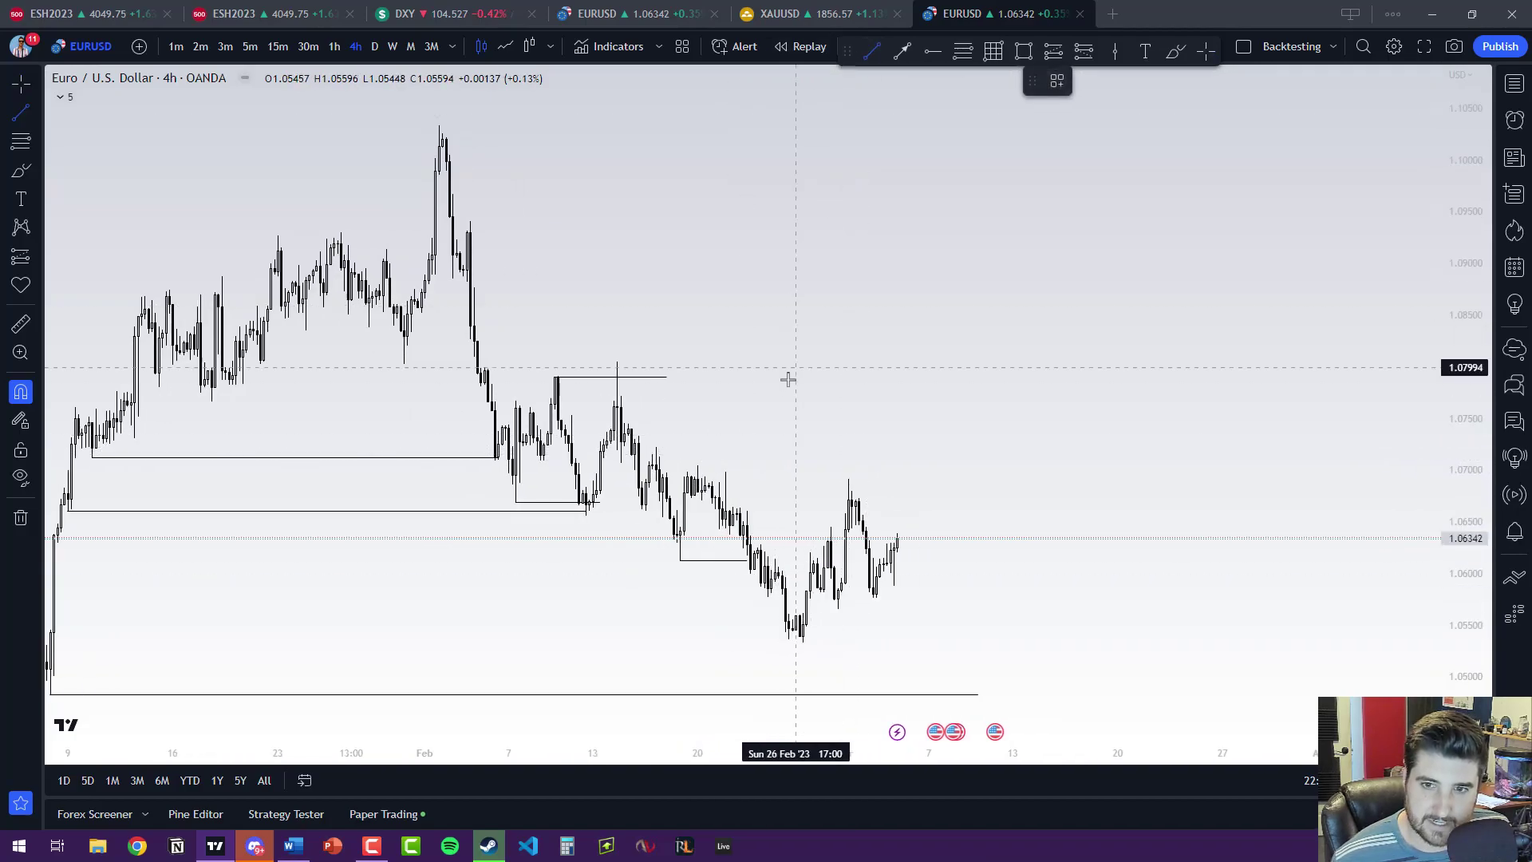
pyautogui.click(698, 458)
pyautogui.keyDown('shift'); pyautogui.click(918, 451); pyautogui.keyUp('shift')
pyautogui.click(1037, 410)
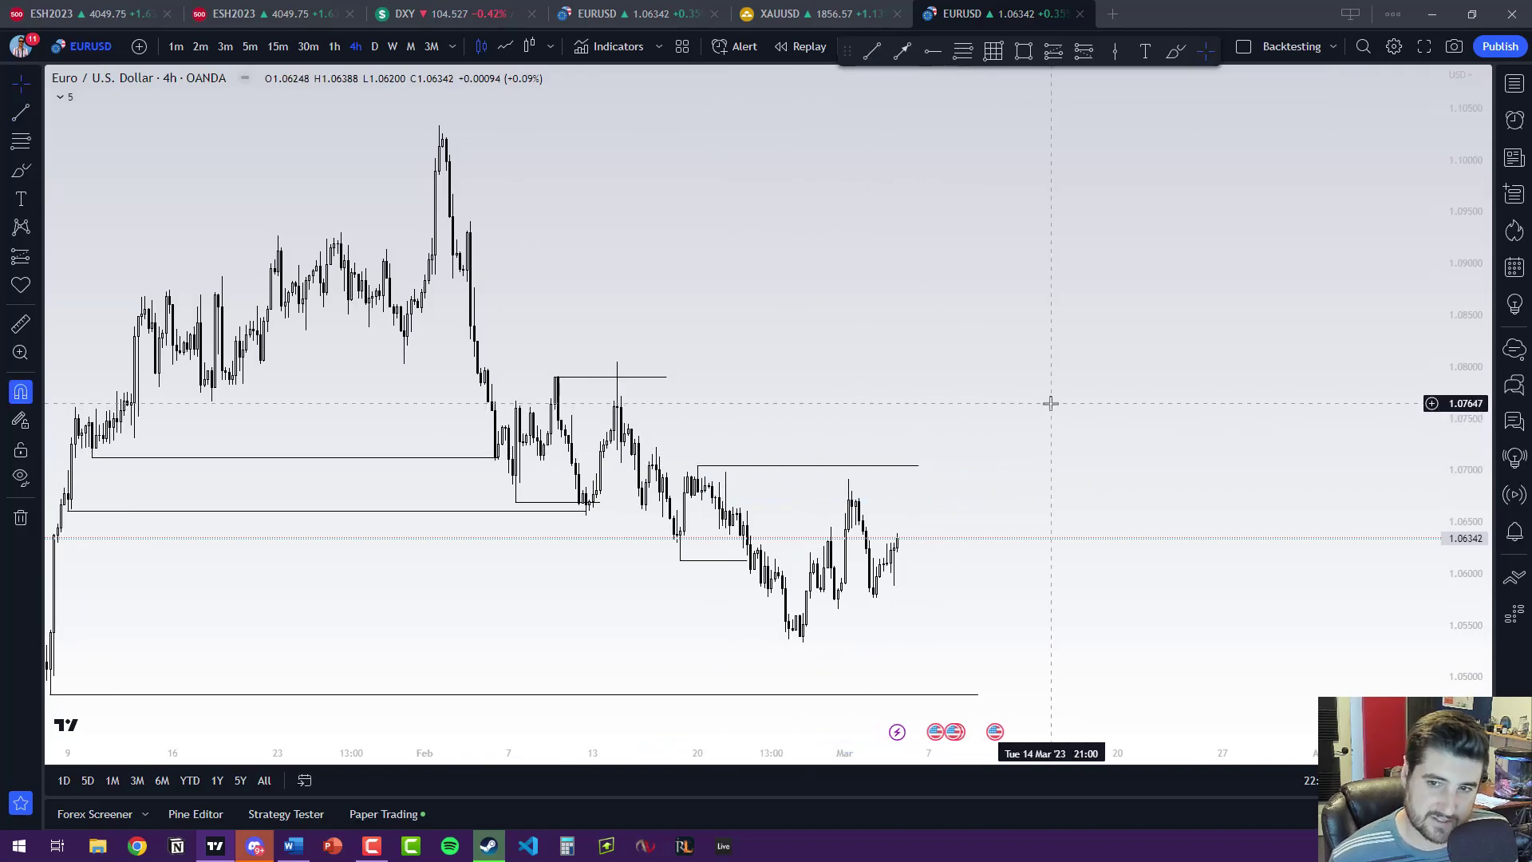
# - Draw an arrow rising from the current price to just above the line at the 20 February high
pyautogui.click(902, 50)
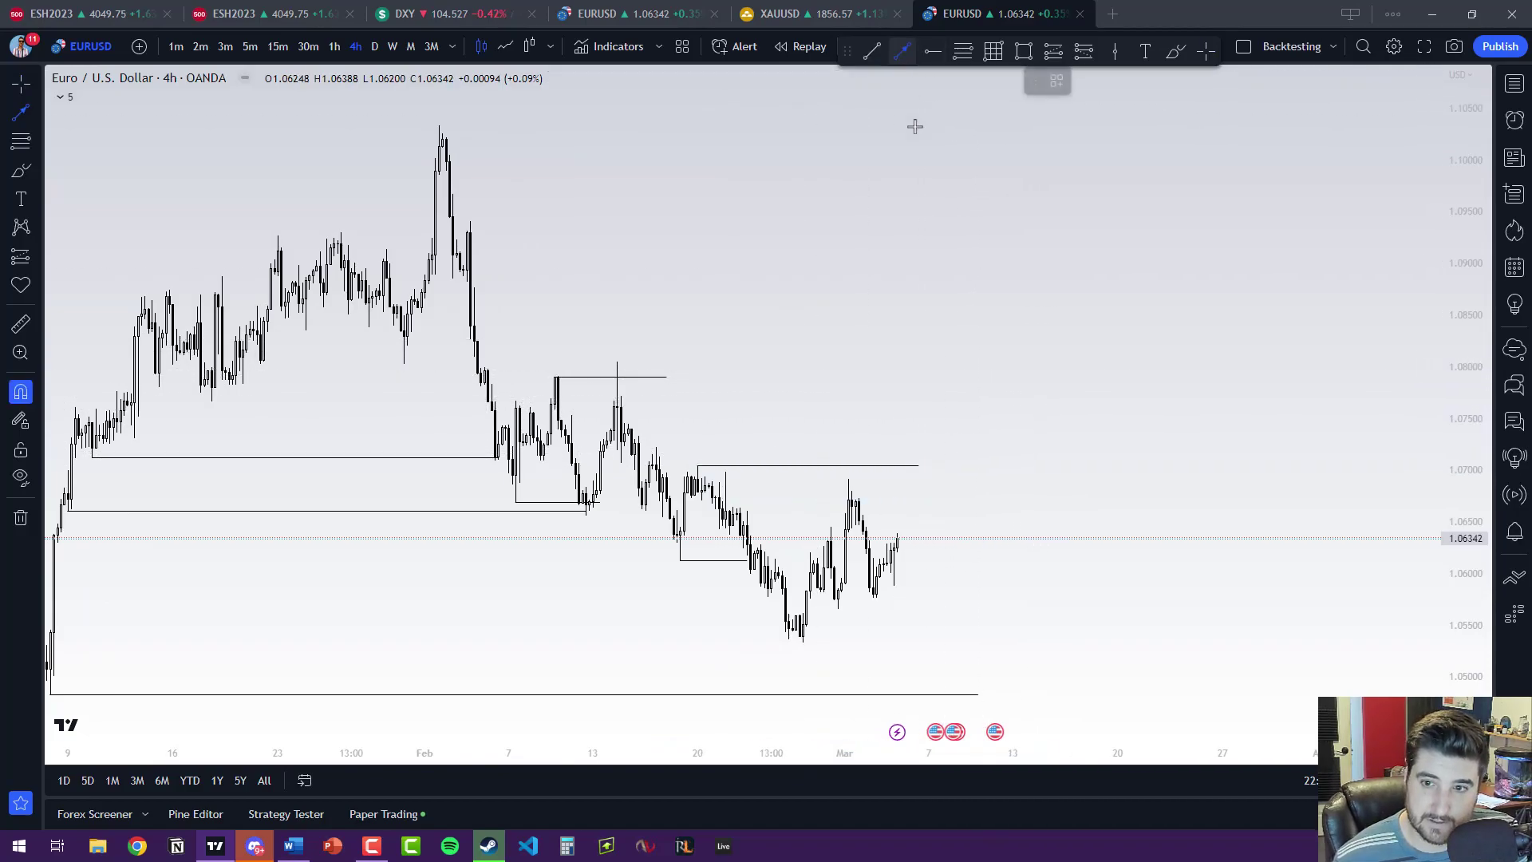
pyautogui.moveTo(908, 540)
pyautogui.mouseDown()
pyautogui.moveTo(939, 666)
pyautogui.moveTo(928, 458)
pyautogui.mouseUp()
pyautogui.click(929, 453)
pyautogui.click(935, 488)
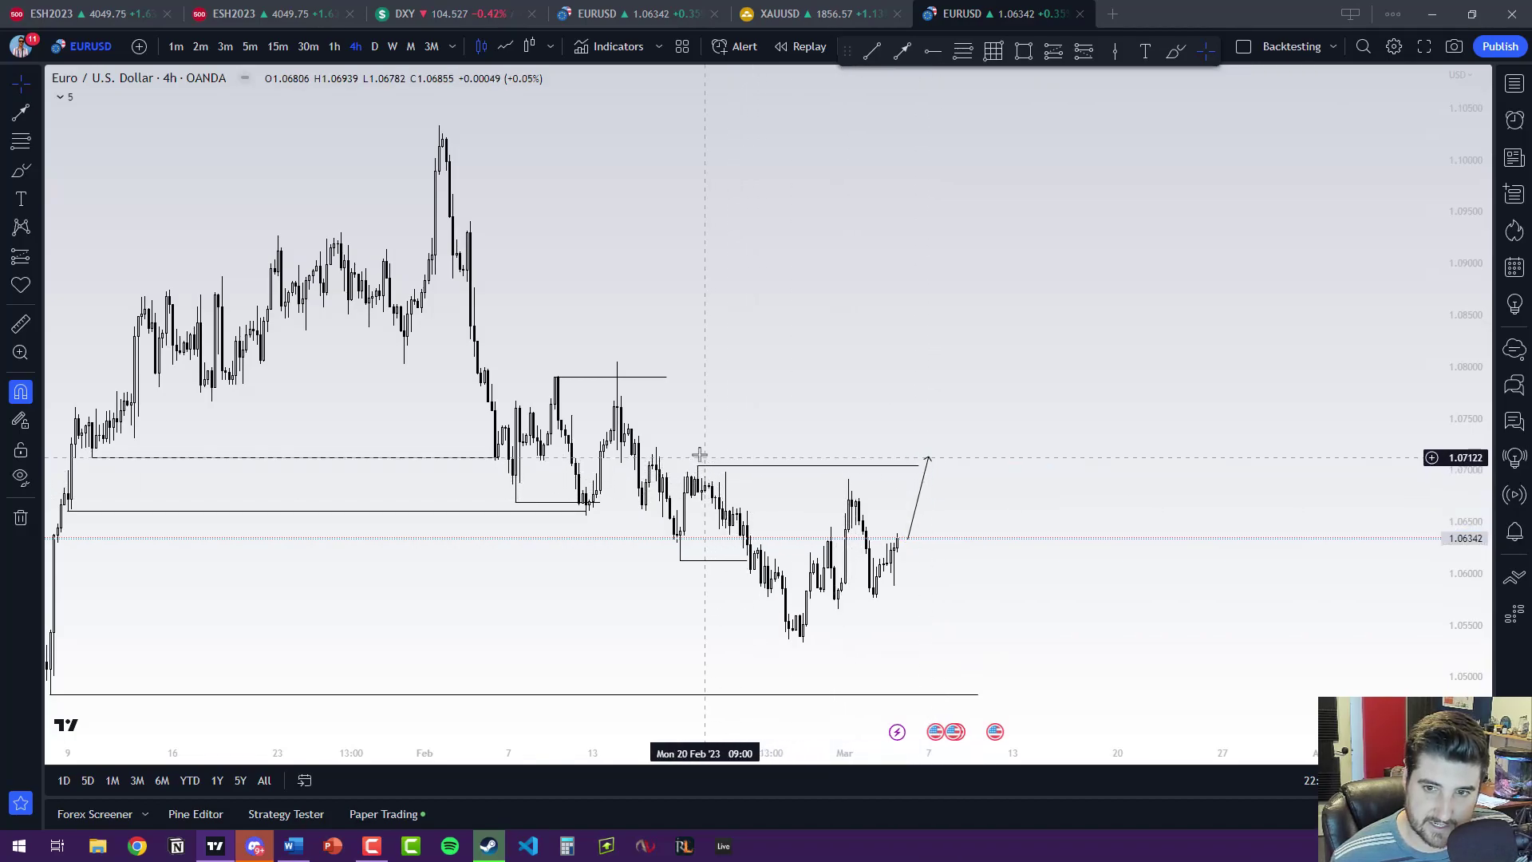
# - Draw an arrow falling from just beside the rising arrow's tip to the long line at the 6 January low
pyautogui.click(900, 51)
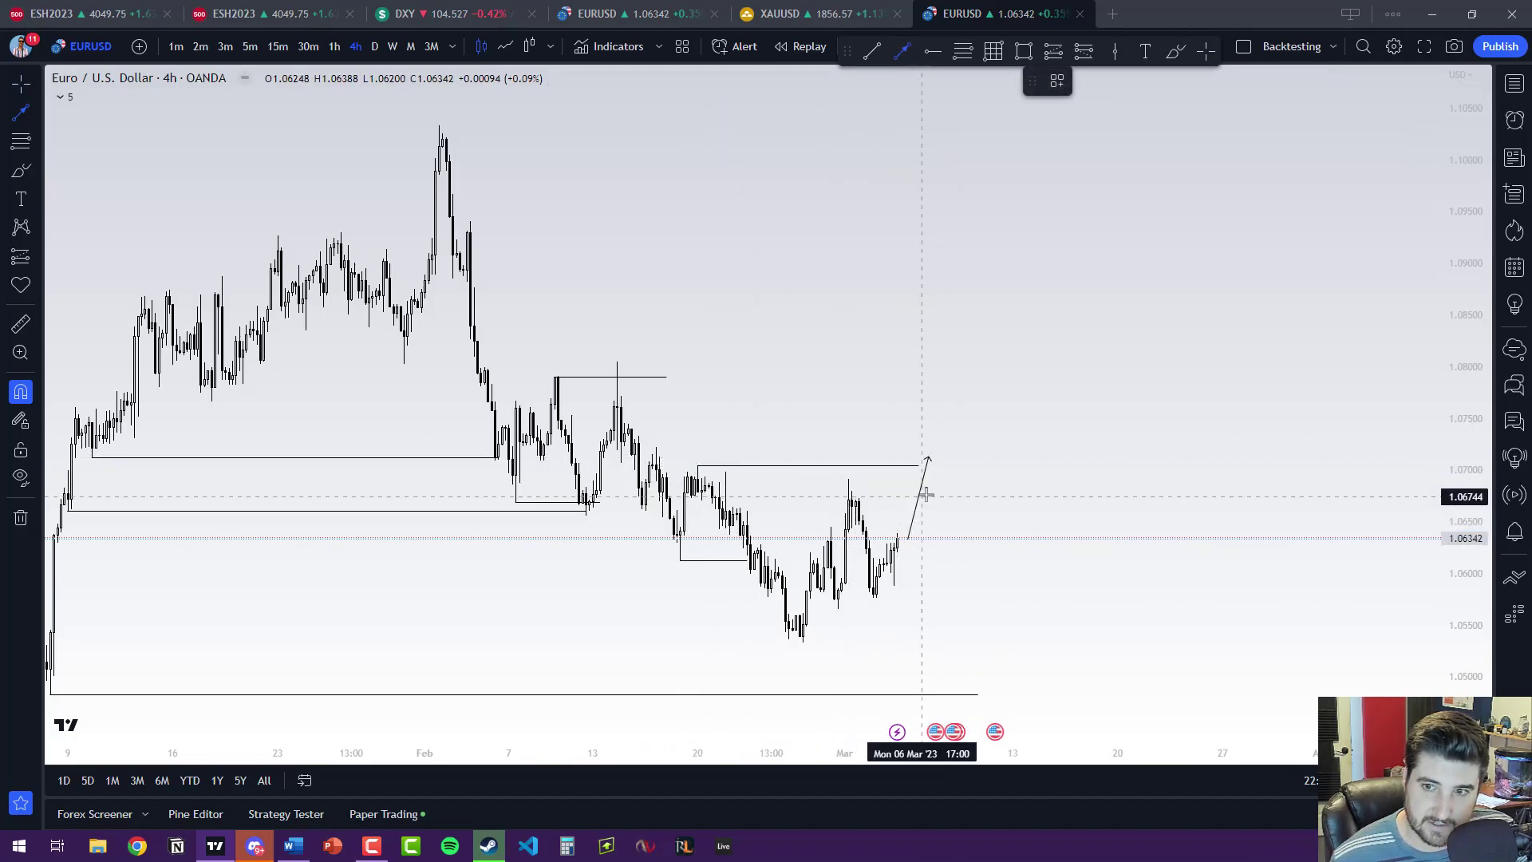
pyautogui.click(942, 453)
pyautogui.click(992, 686)
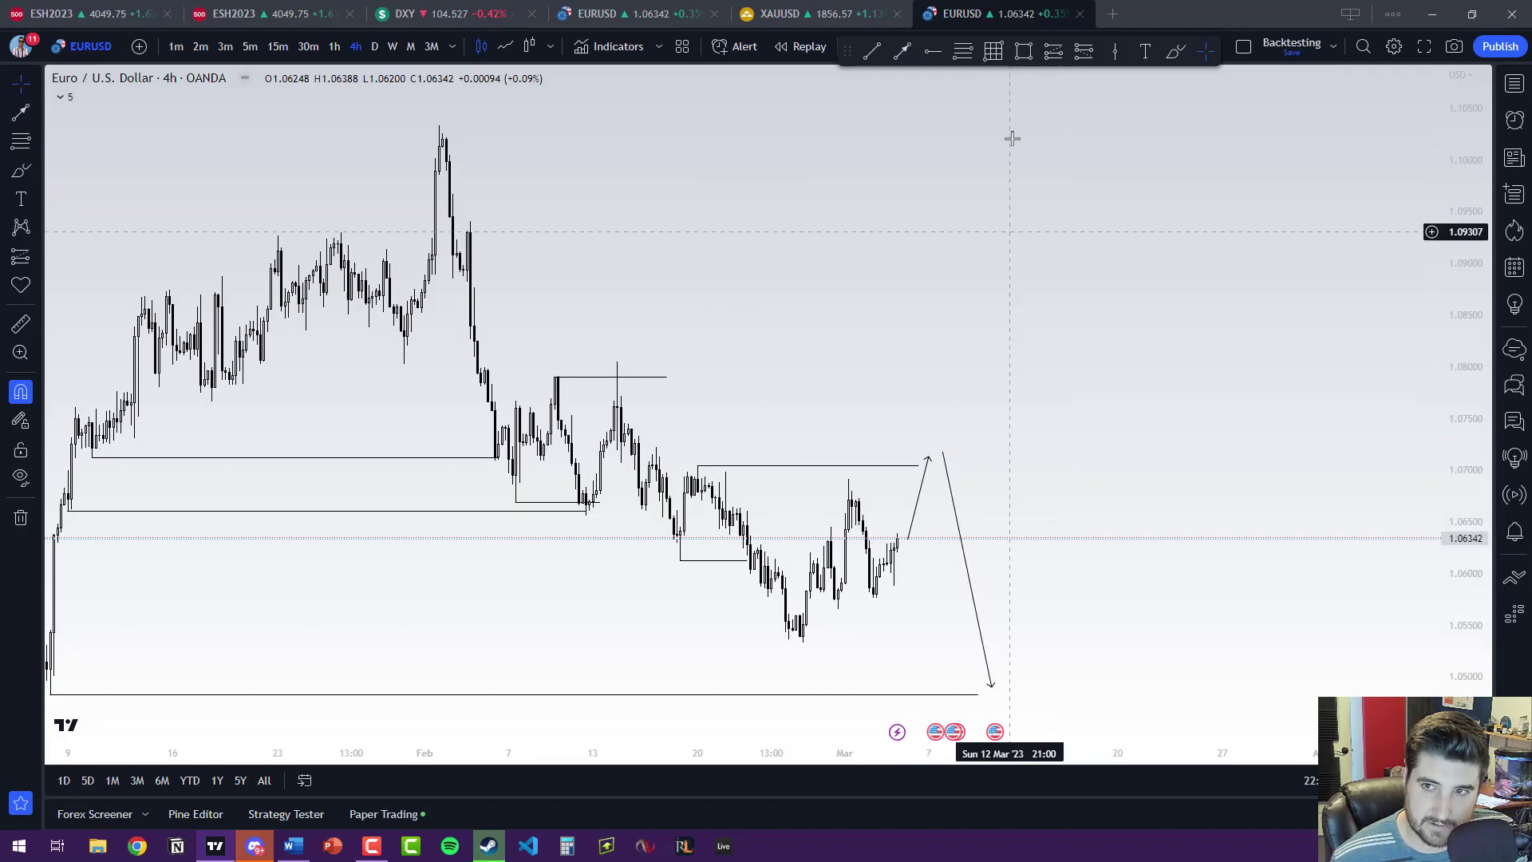
# - Draw an arrow rising from the first arrow's tip at 1.07176 to the level of the early February peak
pyautogui.click(934, 452)
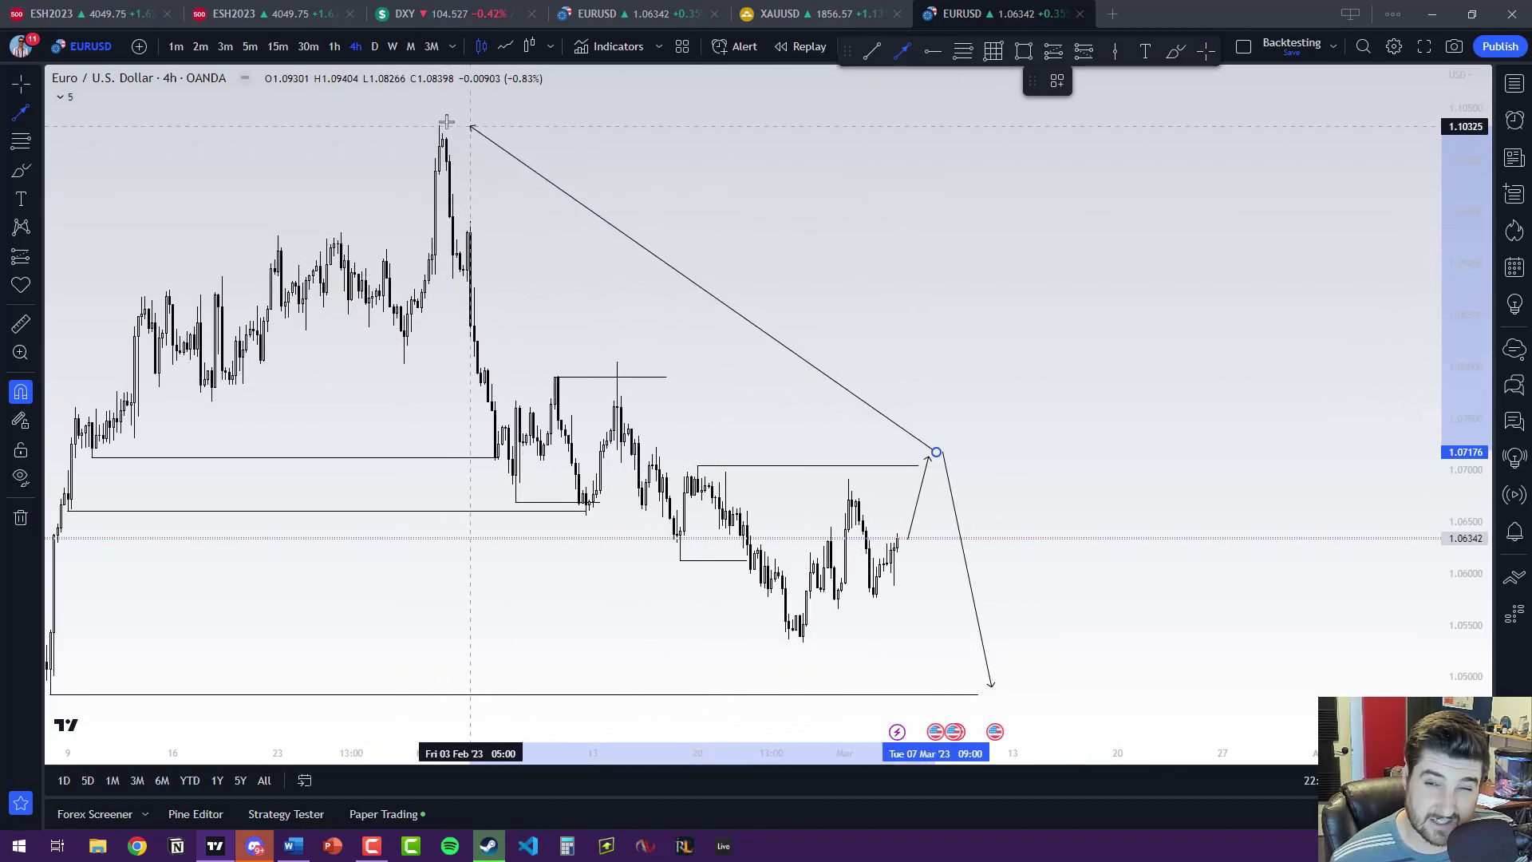
pyautogui.click(1074, 127)
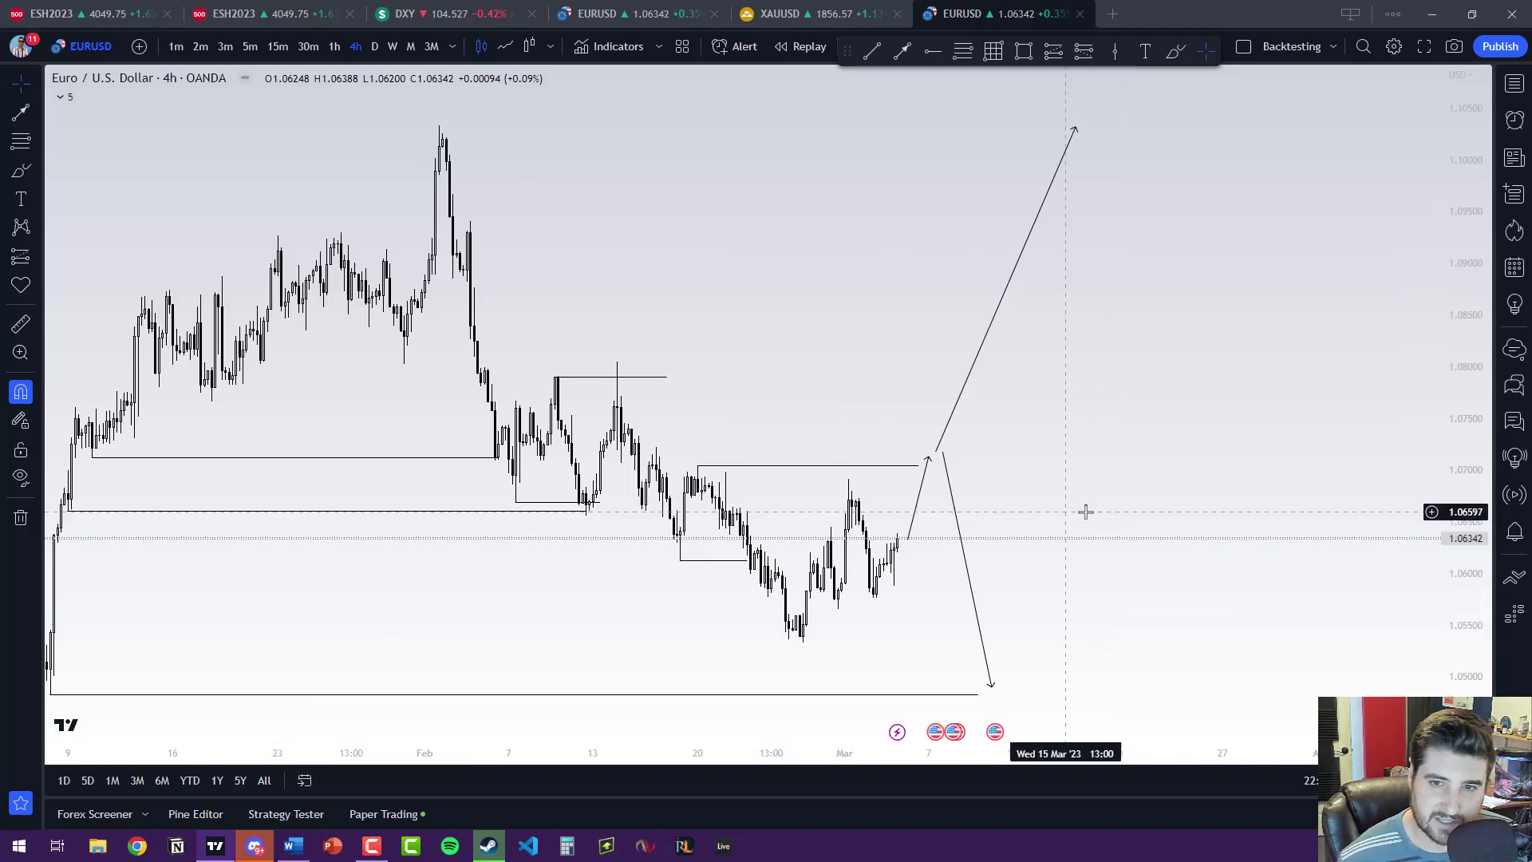
pyautogui.moveTo(1077, 513); pyautogui.dragTo(1363, 504)
pyautogui.moveTo(597, 622); pyautogui.dragTo(786, 566)
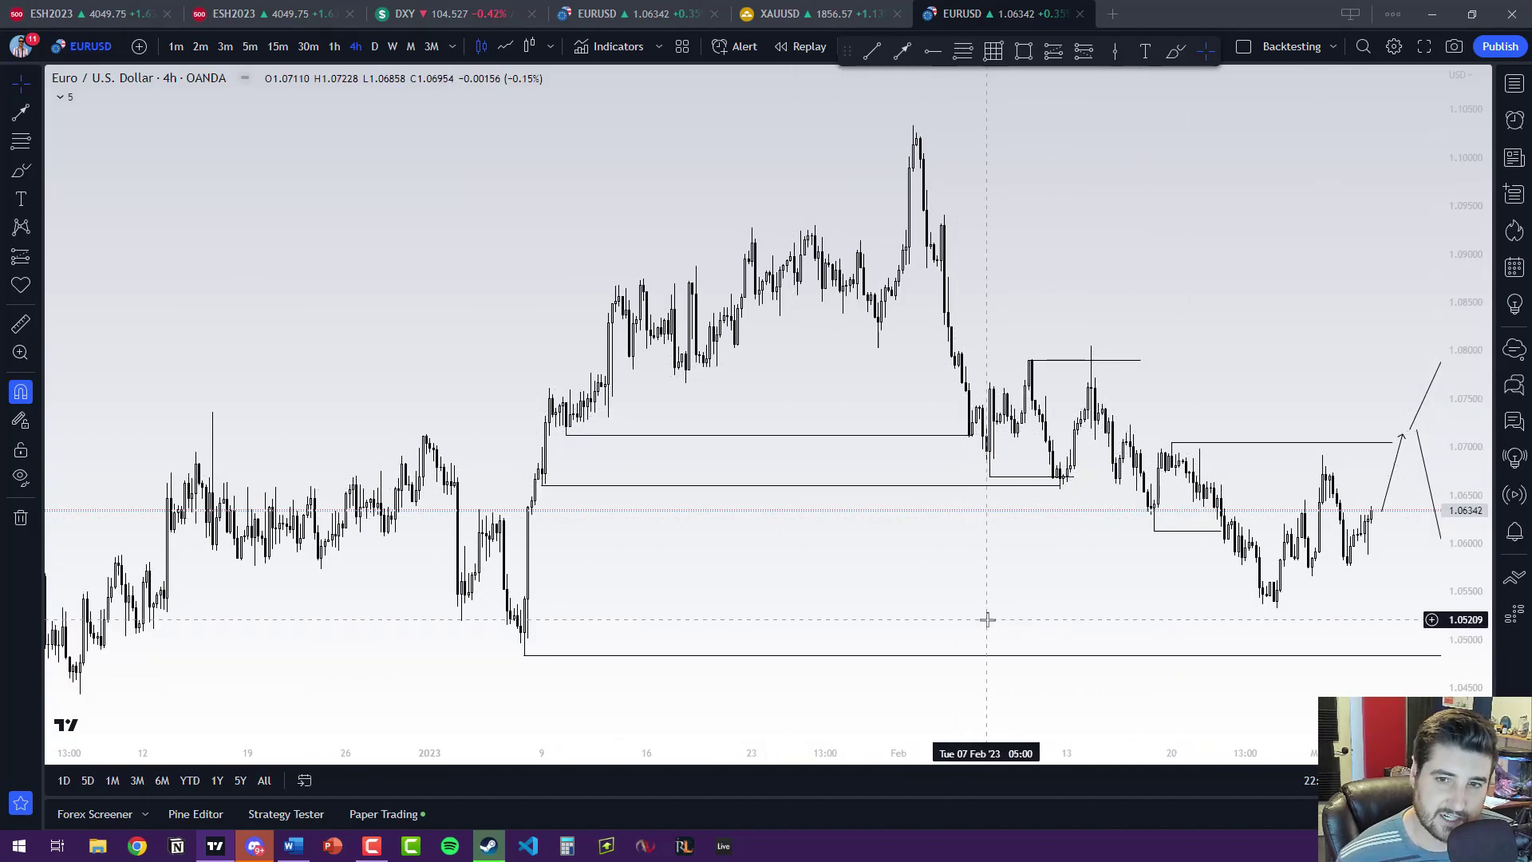
# - Examine the marked levels and both projected price paths in full around the latest EURUSD candles
pyautogui.moveTo(982, 616); pyautogui.dragTo(882, 619)
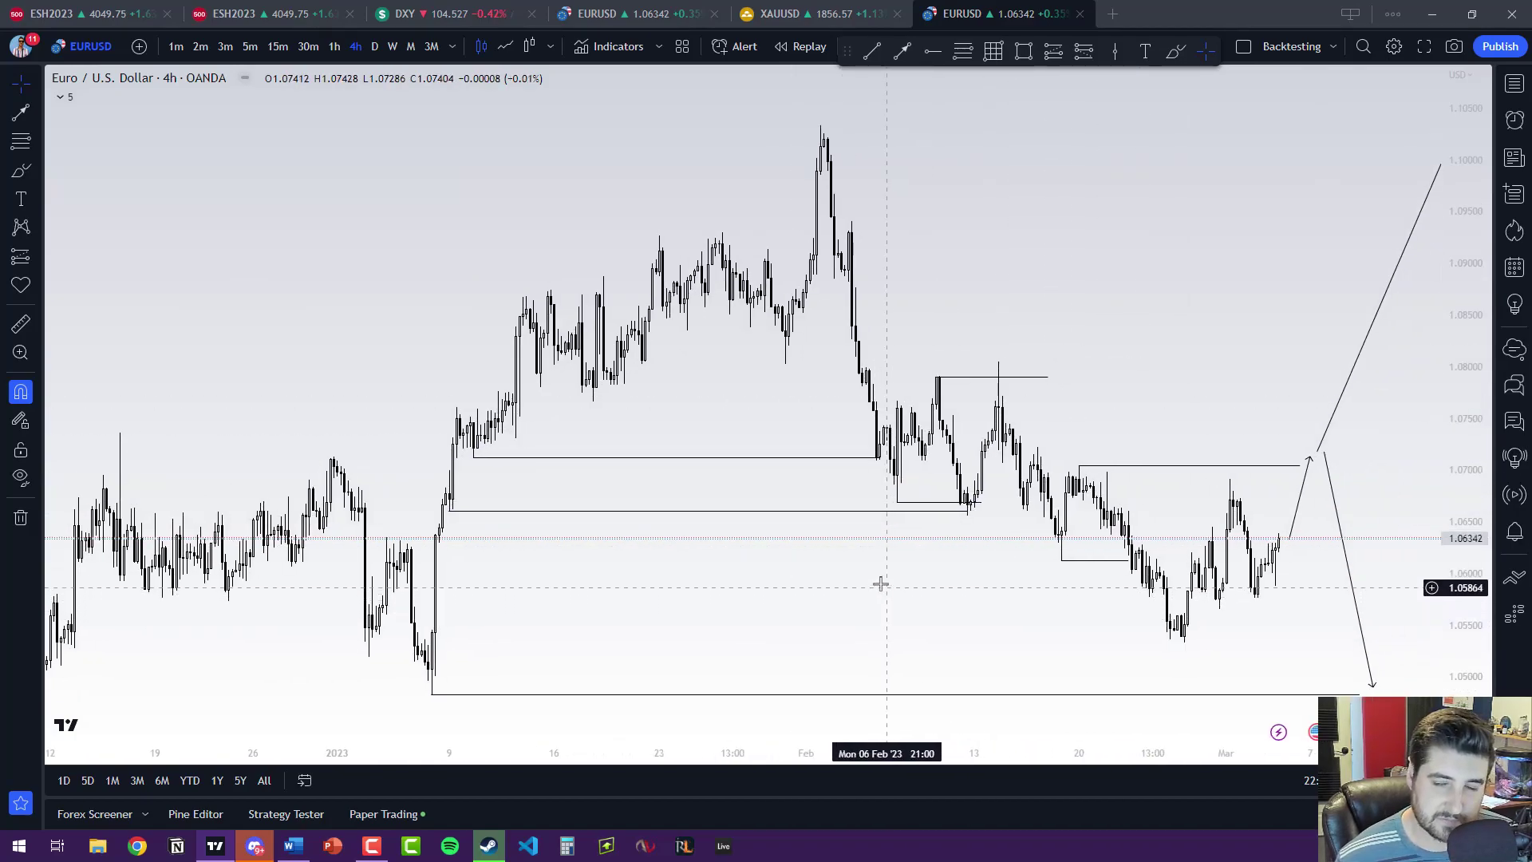
pyautogui.hscroll(1, 926, 580)
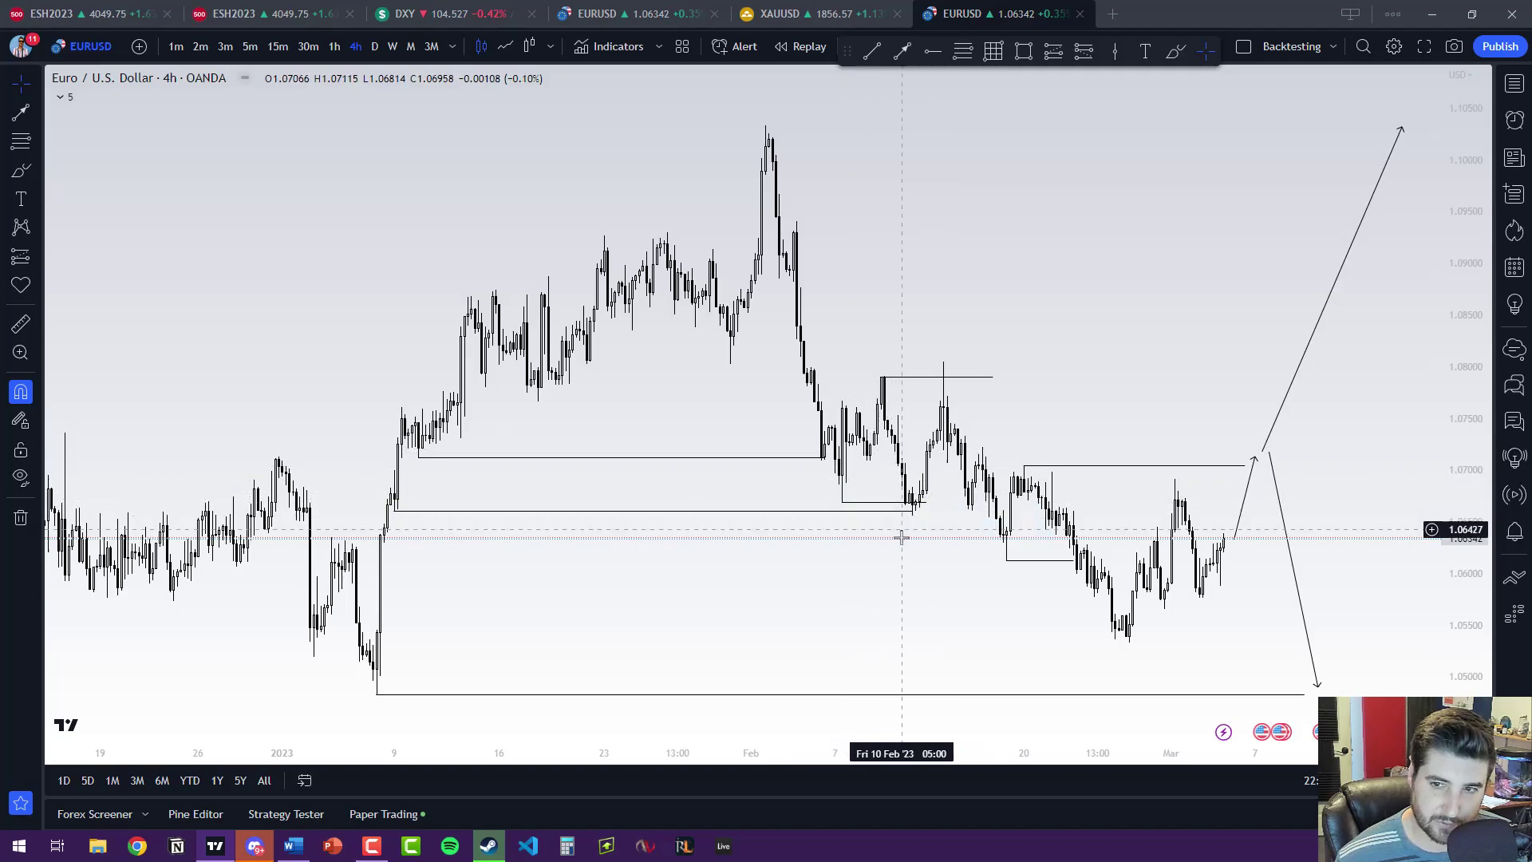
pyautogui.click(933, 377)
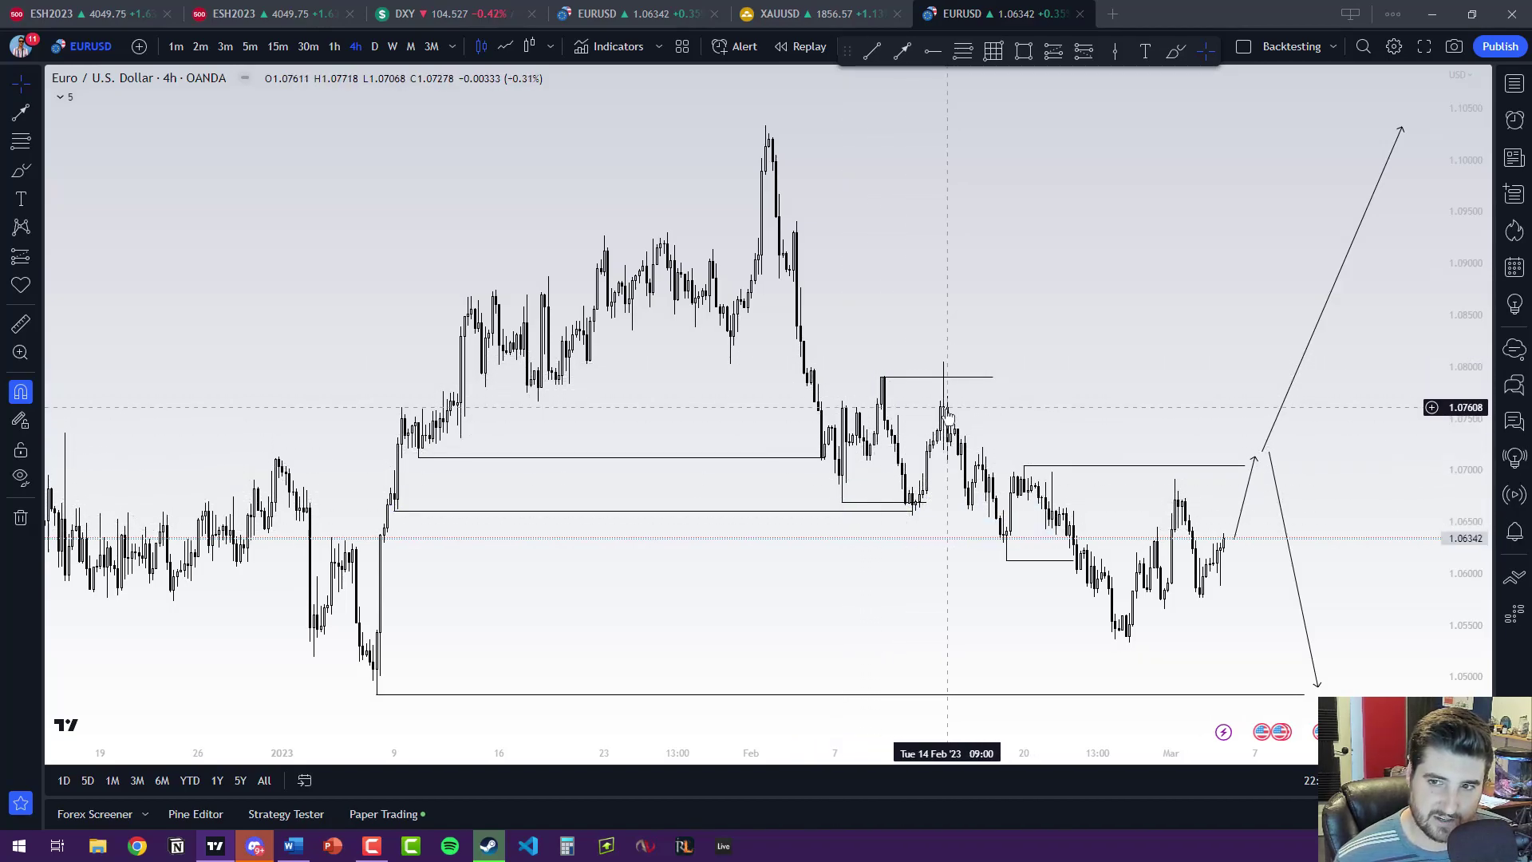
pyautogui.click(957, 453)
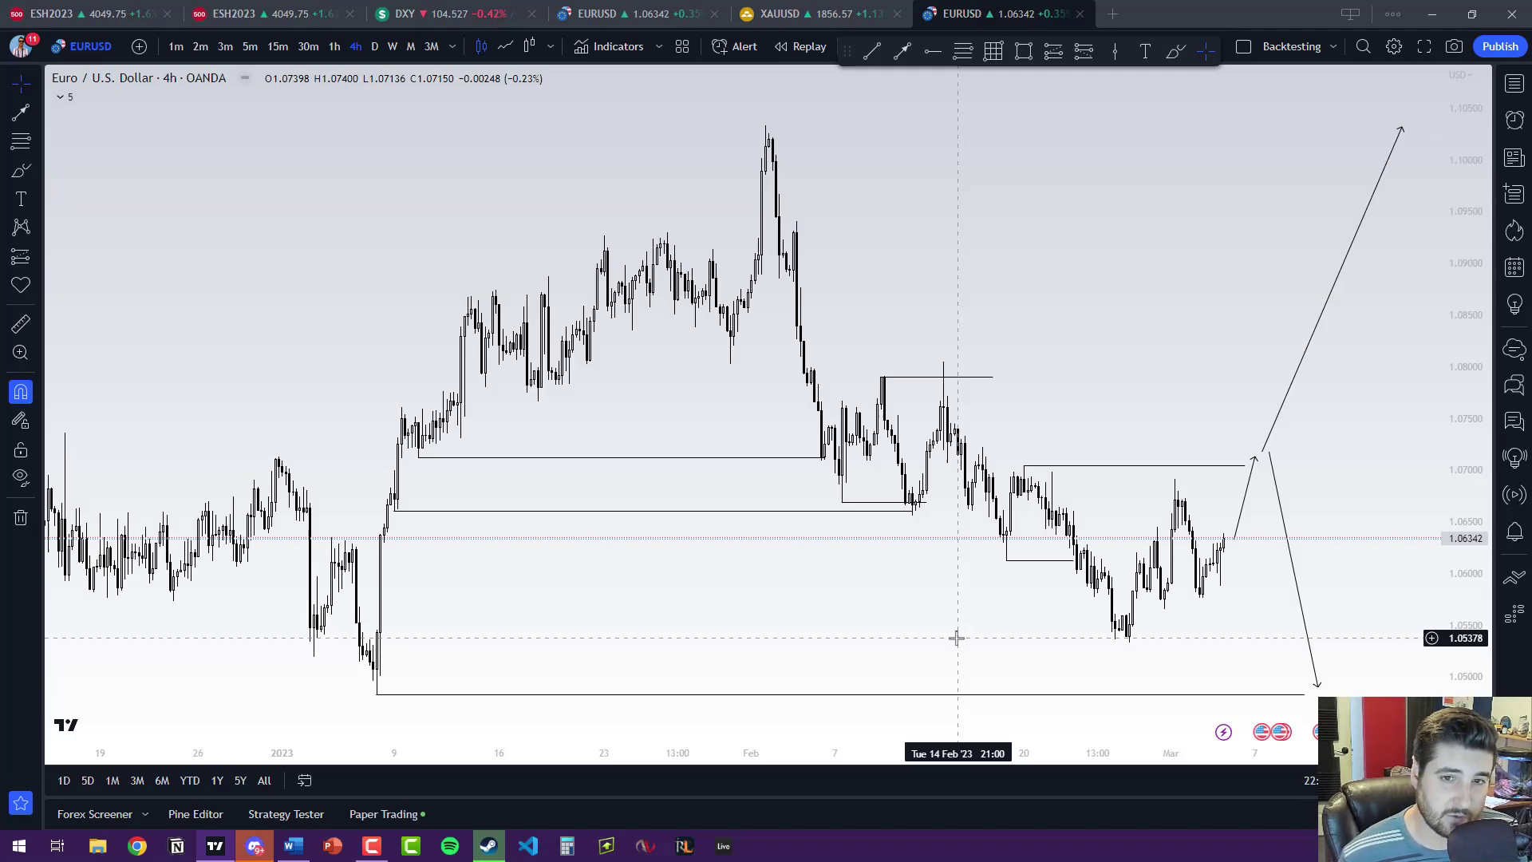
# - Go back through the EURUSD 4-hour history to the earliest candles in January 2016 and examine the price action from there into June 2016
pyautogui.moveTo(111, 327); pyautogui.dragTo(897, 338)
pyautogui.moveTo(375, 338); pyautogui.dragTo(1074, 335)
pyautogui.moveTo(399, 383); pyautogui.dragTo(1349, 367)
pyautogui.scroll(-20, 847, 341)
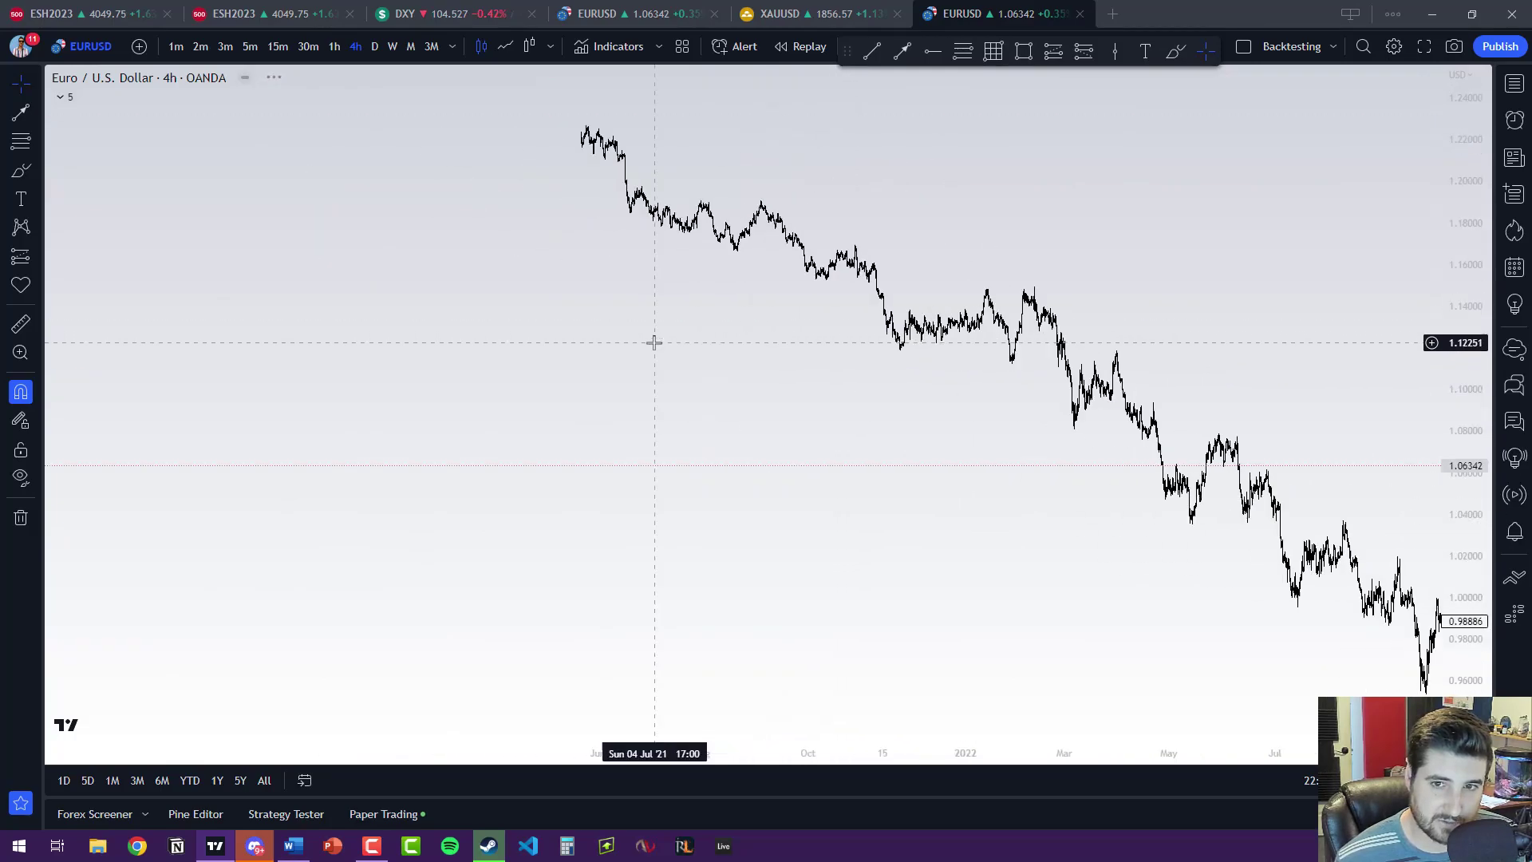
pyautogui.hscroll(-15, 654, 342)
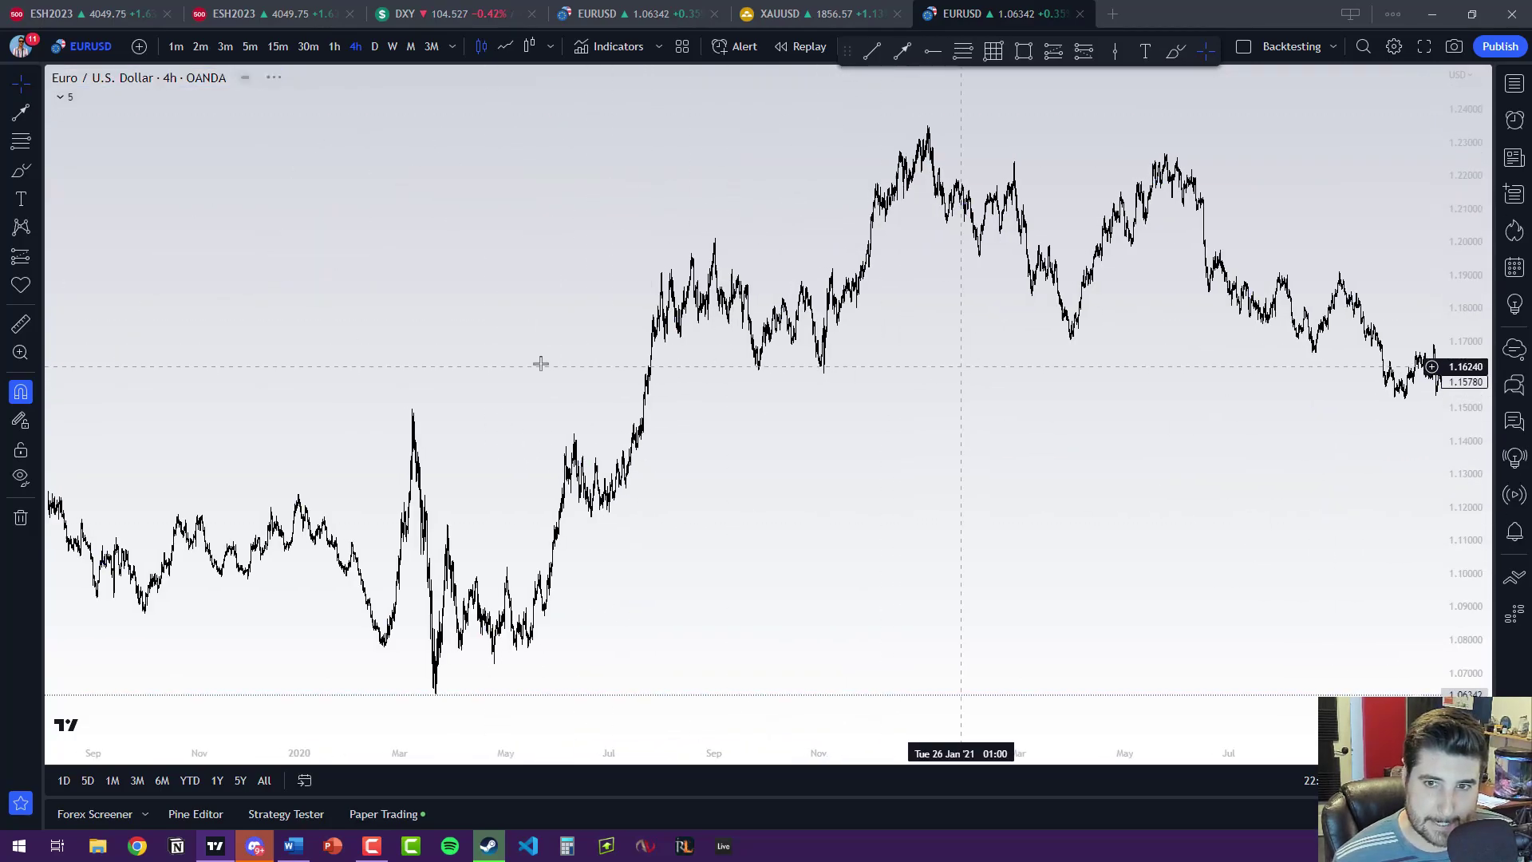
pyautogui.hscroll(-20, 541, 364)
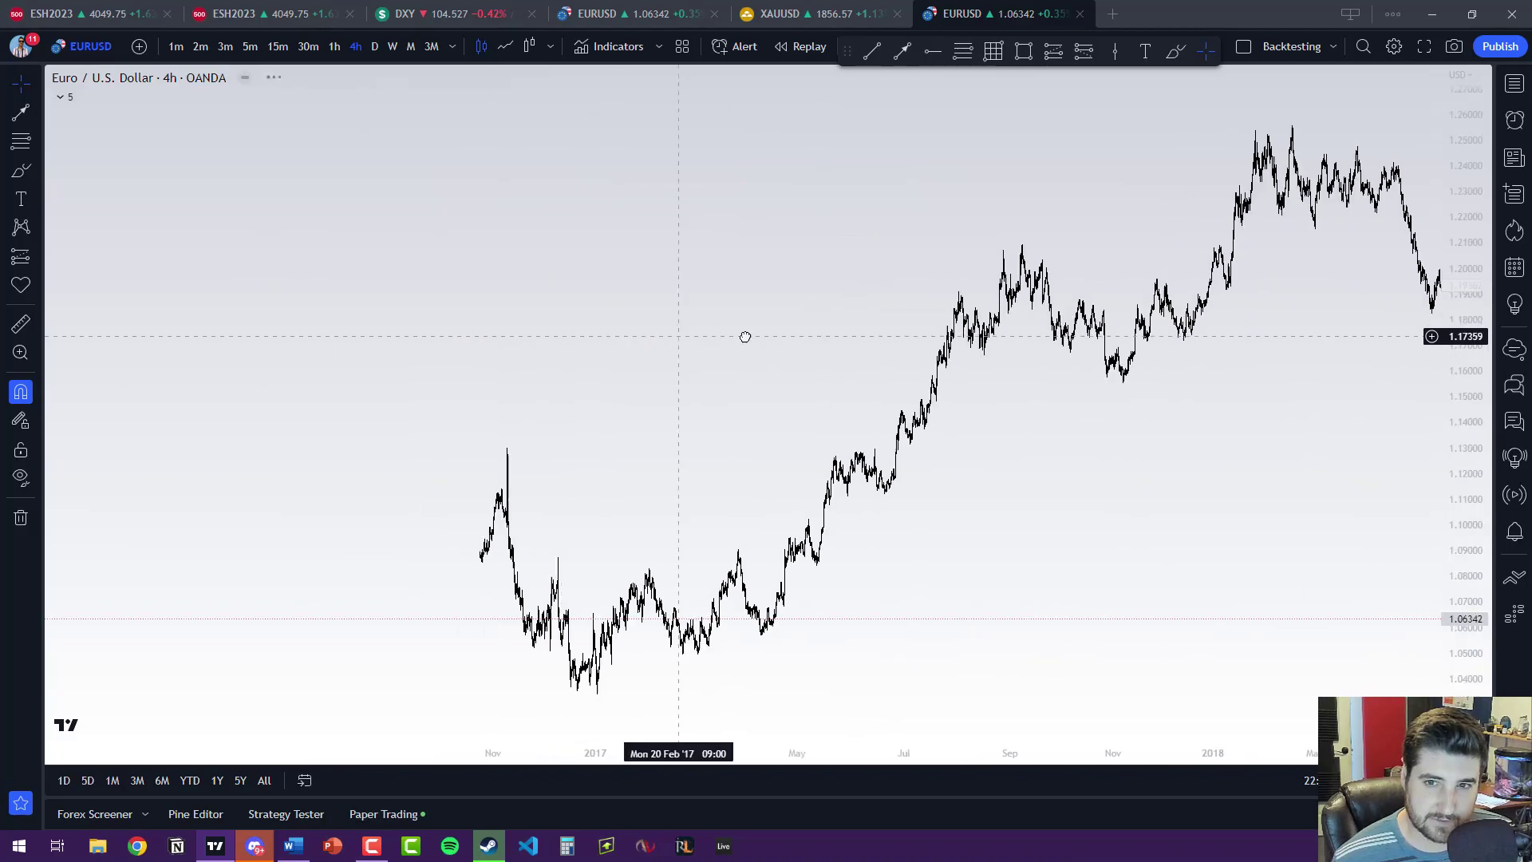
pyautogui.hscroll(-15, 744, 337)
pyautogui.hscroll(4, 759, 359)
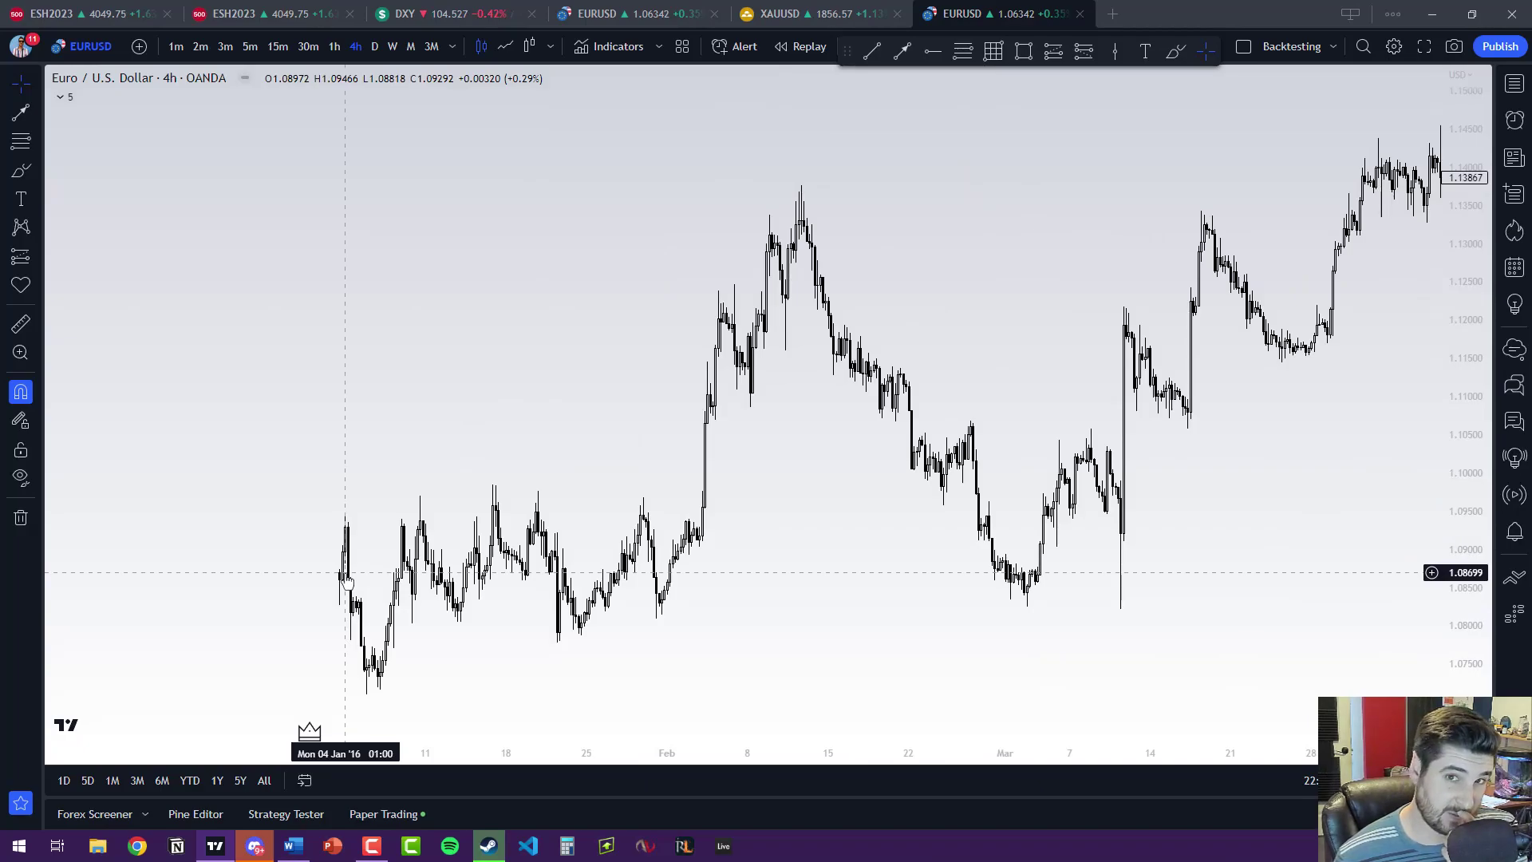
pyautogui.moveTo(828, 557); pyautogui.dragTo(191, 376)
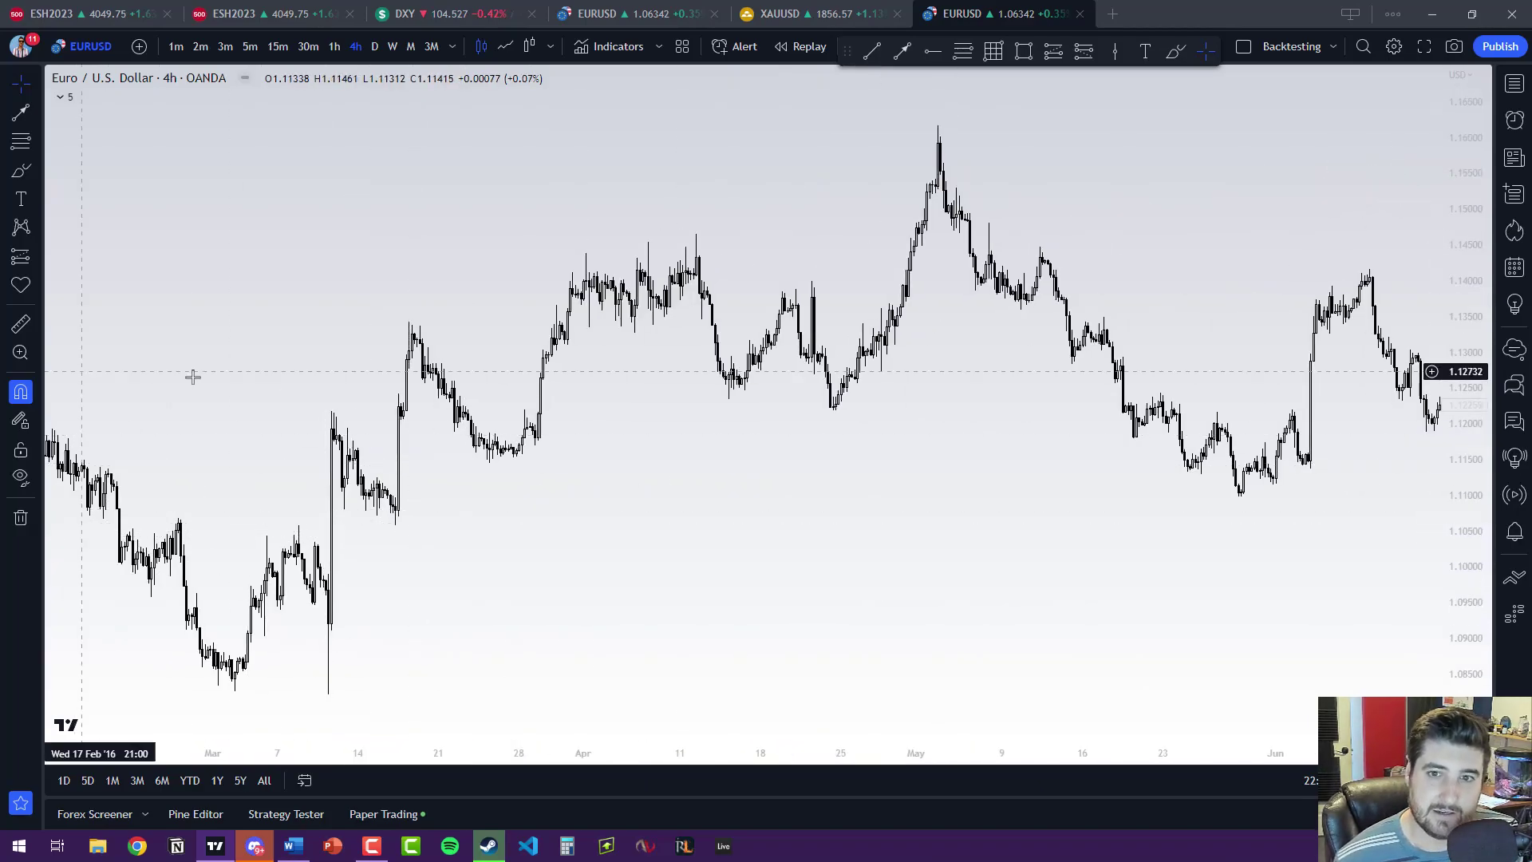